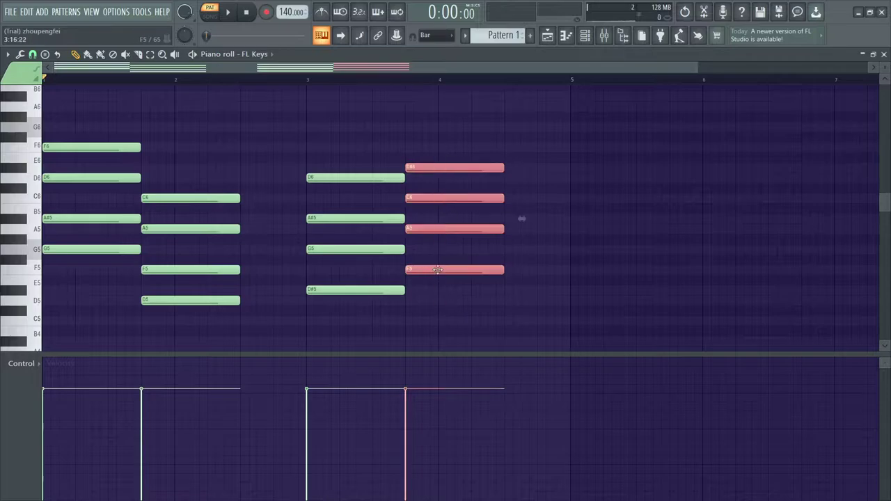
Step: Move the fourth chord down to D5, F#5, A5 and C6 and play the pattern
right_click(476, 318)
key(space)
key(space)
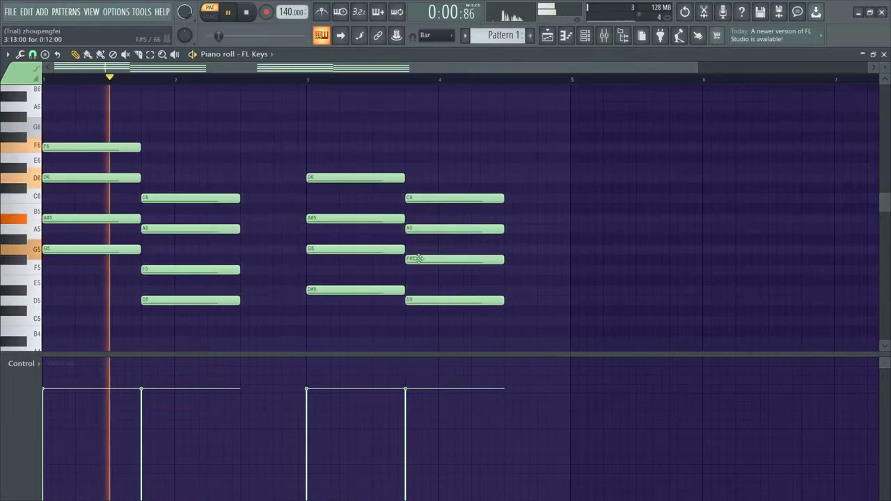
Step: Change the fourth chord's F#5 to F5 and add an F6 as its top note, auditioning the result
drag(419, 259, 419, 270)
click(425, 168)
scroll(290, 261, down, 1)
key(XF86AudioLowerVolume)
key(space)
key(space)
key(space)
drag(348, 167, 348, 146)
key(space)
Step: Transpose the whole chord progression down one octave
key(ctrl+Down)
scroll(107, 189, down, 3)
key(space)
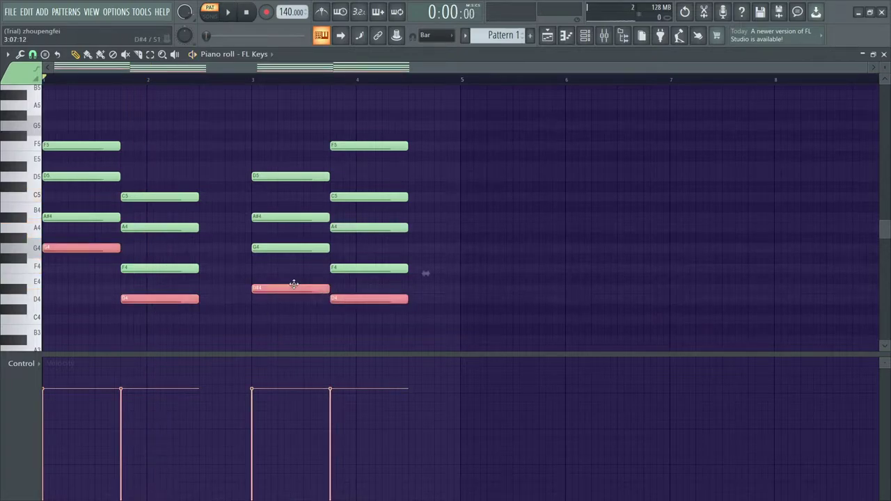
Step: Duplicate the root notes of all four chords one octave lower as a bass line and play it
key(ctrl+c)
key(ctrl+v)
key(ctrl+Down)
scroll(53, 223, down, 2)
key(ctrl+d)
scroll(71, 143, up, 2)
key(space)
Step: Lengthen the second chord and its bass note to bar 3 and remove the D4 from the fourth chord
scroll(161, 195, down, 3)
mouse_move(187, 234)
mouse_down()
mouse_move(187, 46)
mouse_move(206, 46)
mouse_up()
key(ctrl+d)
key(space)
scroll(213, 147, down, 3)
key(ctrl+l)
scroll(314, 227, down, 3)
click(334, 227)
right_click(393, 230)
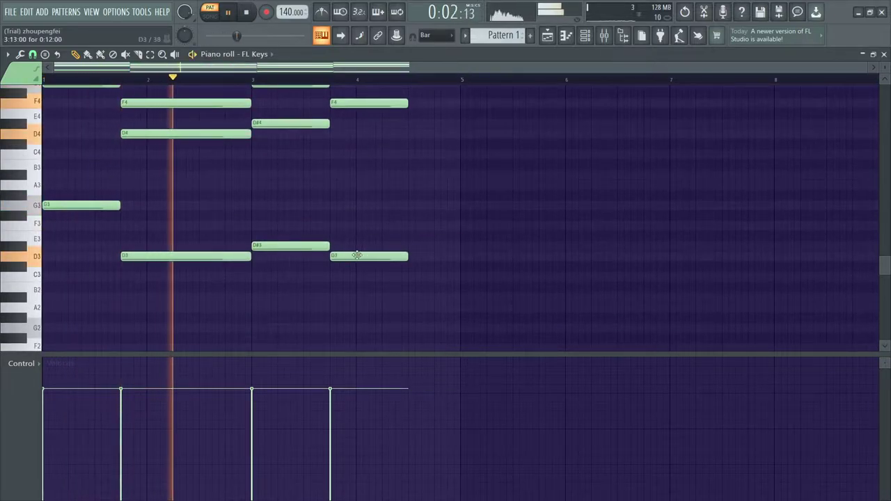
Step: Extend the fourth chord's notes to the start of bar 5
scroll(429, 258, up, 3)
drag(387, 333, 418, 77)
drag(406, 347, 458, 347)
click(508, 258)
right_click(508, 258)
key(space)
Step: Drop the first chord's D5, second's A4, third's A#4 and fourth's C5 down one octave
scroll(67, 147, down, 5)
scroll(72, 180, up, 2)
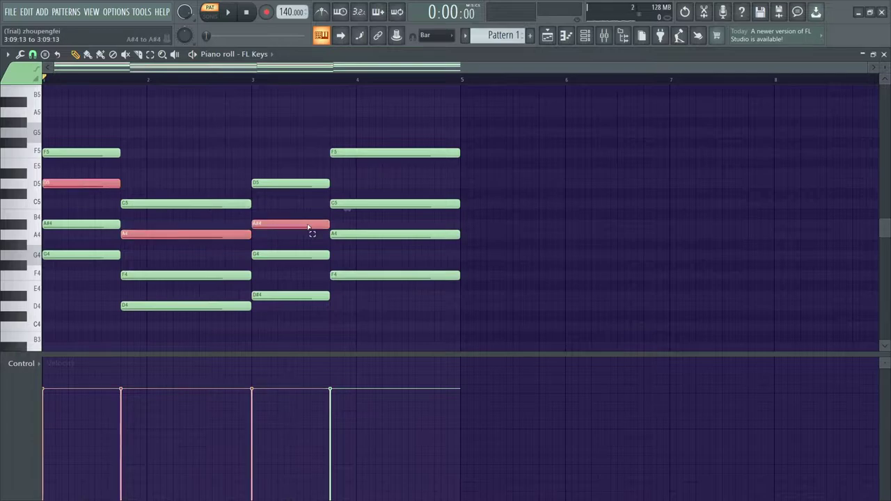
ctrl+shift+click(390, 205)
key(ctrl+Down)
Step: Try to duplicate selected notes across the chords one octave higher
scroll(408, 215, down, 2)
click(210, 170)
ctrl+shift+click(370, 170)
key(ctrl+c)
key(ctrl+v)
key(ctrl+Up)
scroll(417, 178, up, 2)
key(space)
key(Delete)
Step: Add melody notes D6, A5, A#5 and C6 above the four chords in order
scroll(149, 162, down, 5)
key(space)
scroll(149, 166, up, 6)
drag(46, 234, 46, 183)
key(space)
mouse_move(129, 231)
mouse_down()
mouse_move(125, 225)
mouse_move(142, 260)
mouse_move(184, 228)
mouse_up()
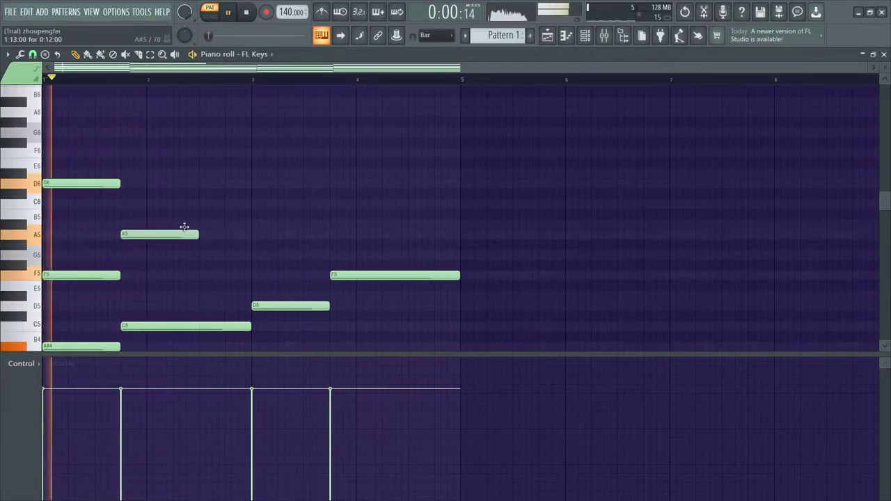
key(space)
click(251, 224)
drag(340, 200, 327, 209)
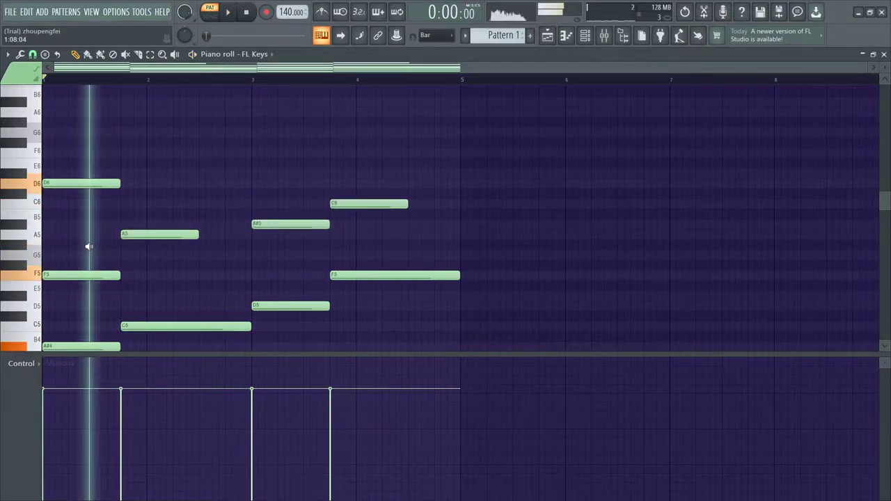
Step: Extend the A5 above the second chord to bar 3 and the C6 above the fourth to bar 5
click(206, 236)
key(space)
right_click(206, 237)
drag(199, 236, 251, 238)
key(space)
Step: Copy the first chord's D6 up to G6 and add a D6 spanning the second chord
scroll(139, 234, up, 2)
shift+drag(79, 232, 72, 181)
drag(126, 235, 119, 235)
key(space)
drag(199, 237, 252, 235)
click(247, 225)
right_click(246, 225)
key(space)
scroll(199, 212, down, 3)
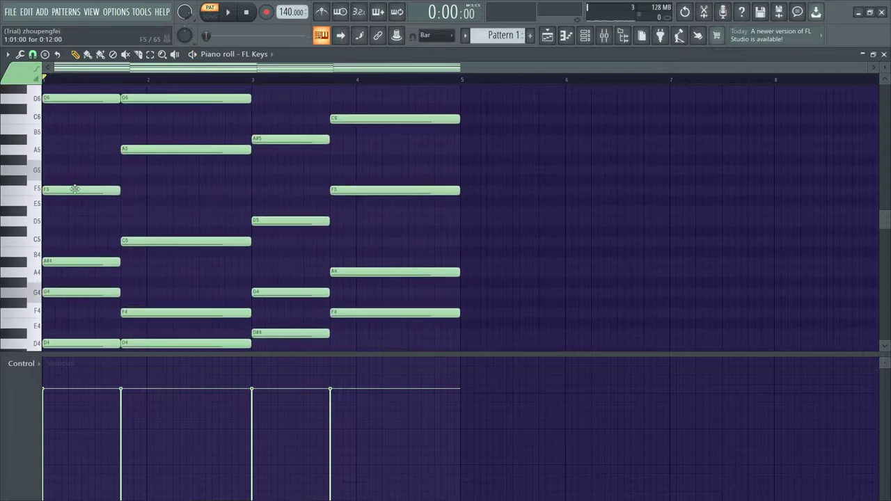
Step: Add A5 to the first chord, F5 to the second and G5 to the third
key(space)
drag(129, 211, 131, 191)
key(space)
click(264, 170)
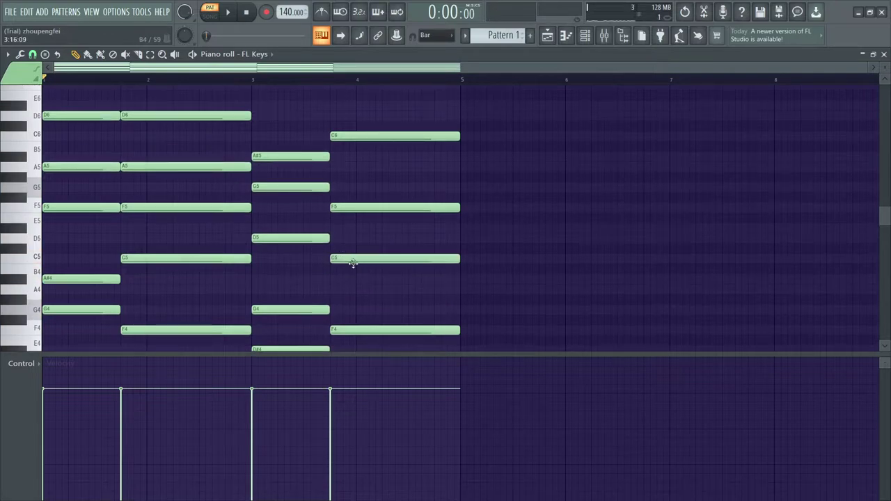
Step: Fill out the fourth chord with both A4 and C5 and audition the progression
drag(353, 261, 360, 184)
key(space)
key(space)
click(333, 258)
alt+right_click(374, 266)
key(space)
alt+right_click(352, 172)
ctrl+click(360, 157)
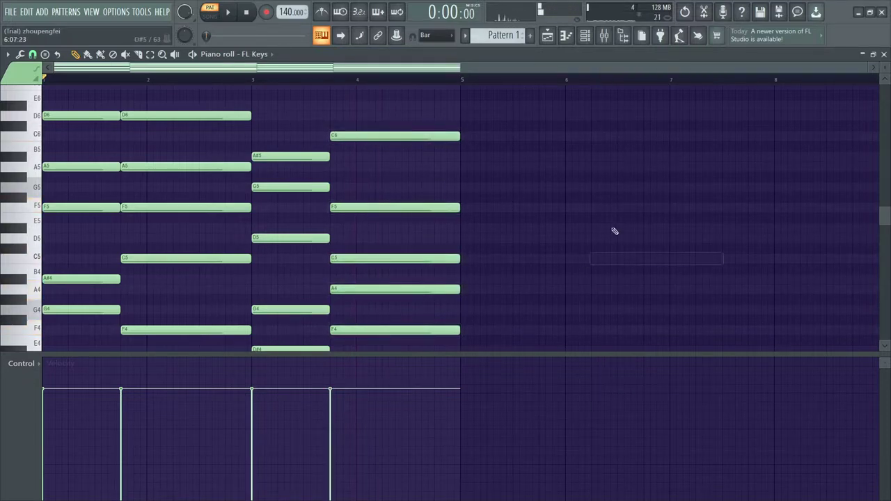
key(space)
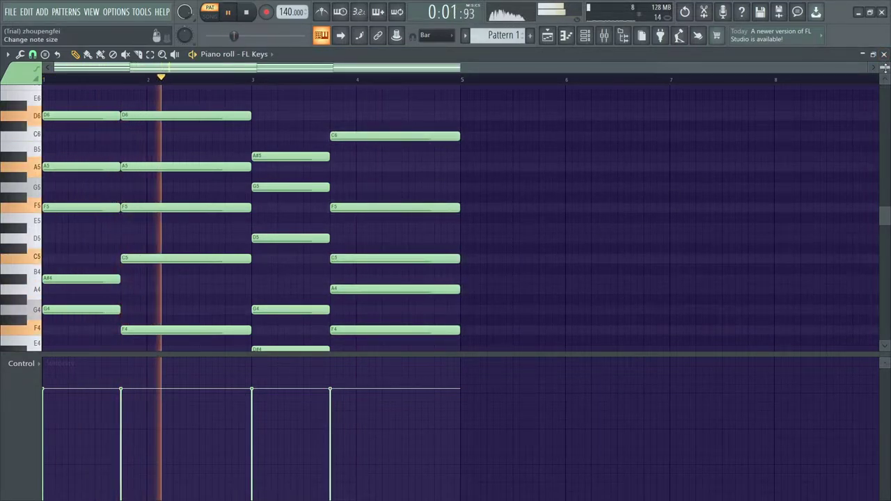
Step: Duplicate the four-bar chord progression into bars 5 to 8
drag(884, 79, 884, 69)
key(ctrl+b)
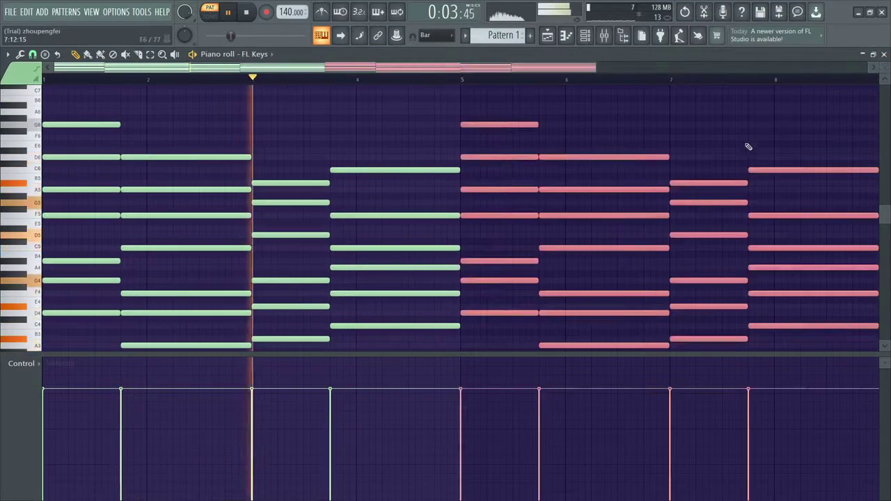
click(630, 117)
right_click(649, 118)
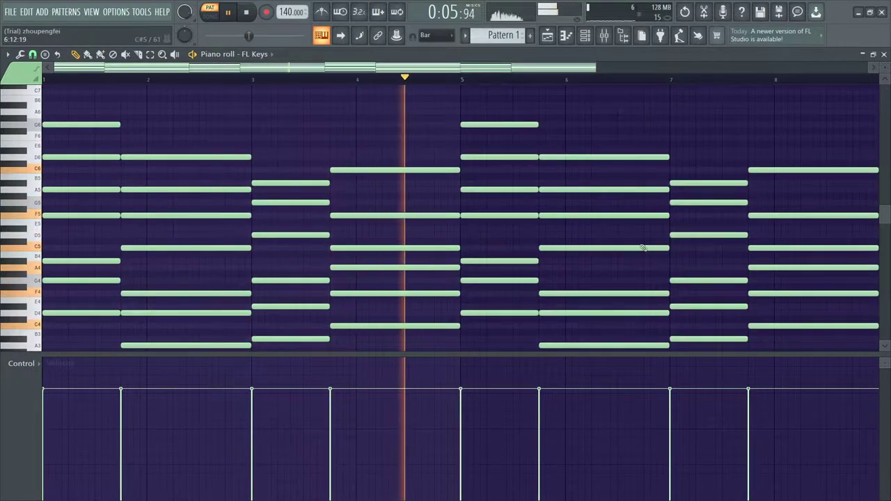
scroll(589, 186, down, 2)
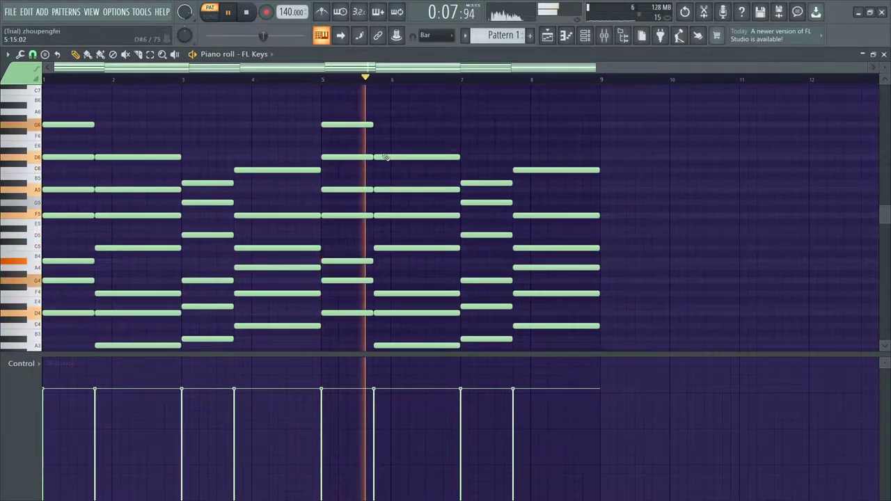
Step: Add an A#6 above the second chord of the repeated section and play from bar 5
key(space)
mouse_move(376, 116)
mouse_down()
mouse_move(376, 126)
mouse_move(374, 103)
mouse_up()
click(354, 81)
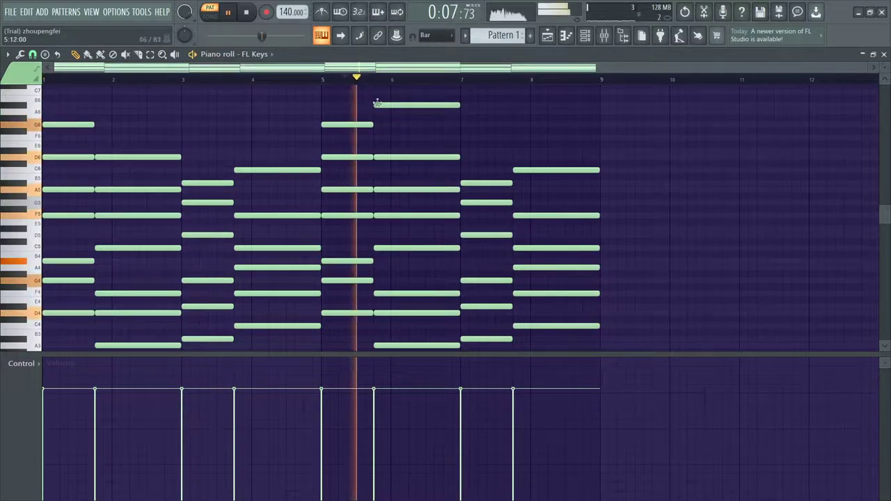
scroll(476, 139, up, 2)
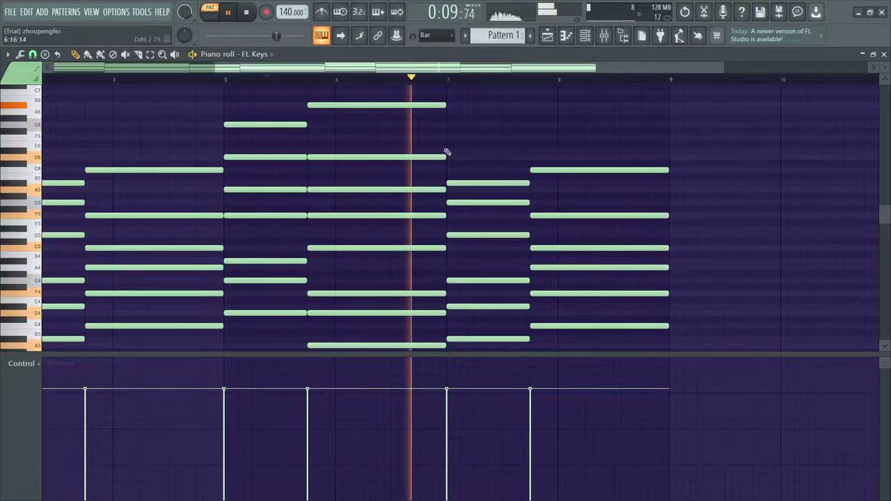
Step: Add F6 notes spanning each of the last two chords in bars 7 and 8
key(space)
key(space)
drag(583, 139, 528, 143)
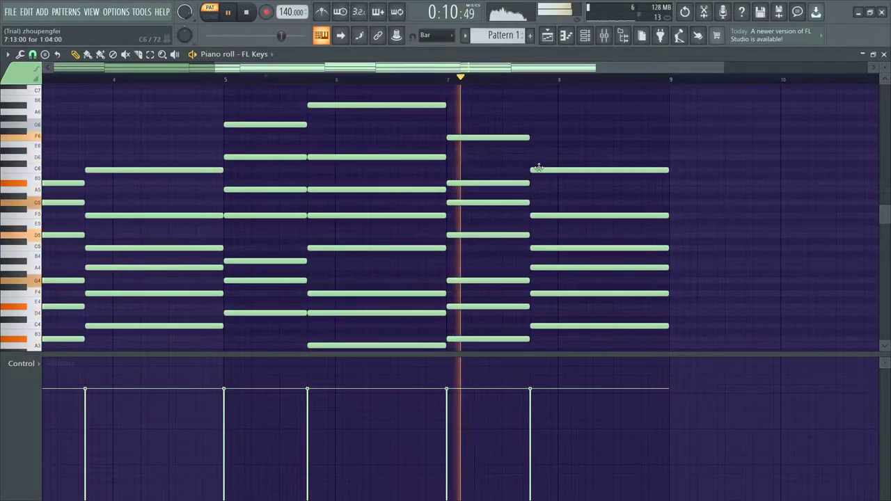
scroll(587, 182, down, 2)
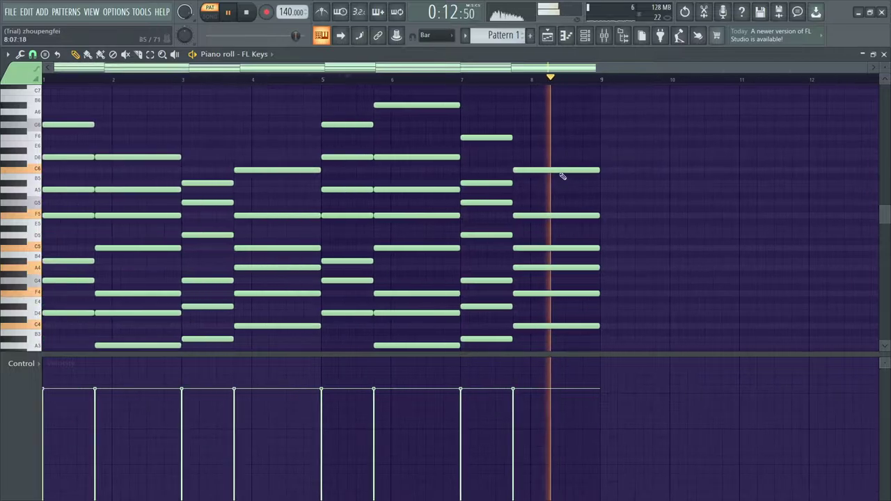
key(space)
key(space)
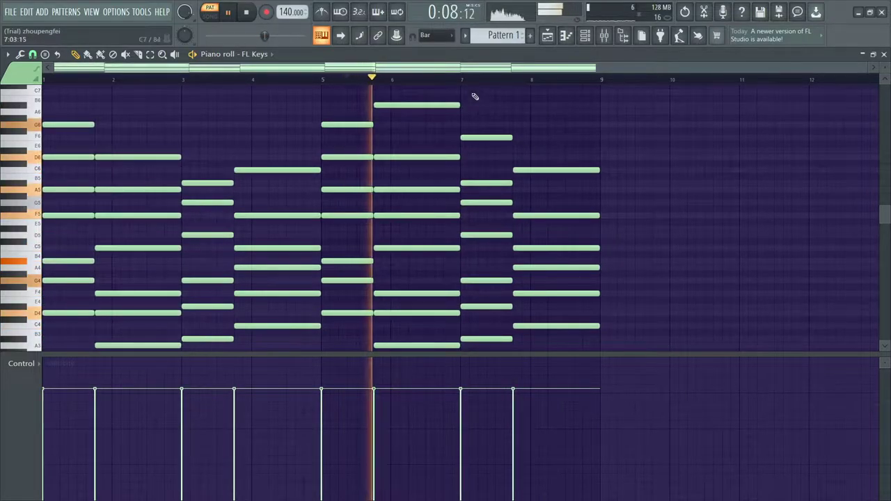
click(522, 139)
drag(564, 138, 600, 167)
key(space)
key(space)
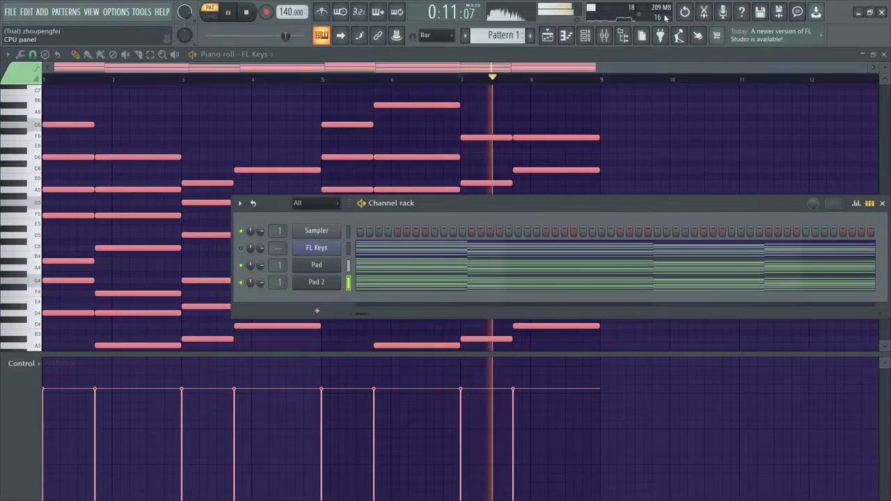
Step: Load Fruity Parametric EQ 2 into slot 6 of mixer Insert 1
click(604, 35)
click(785, 177)
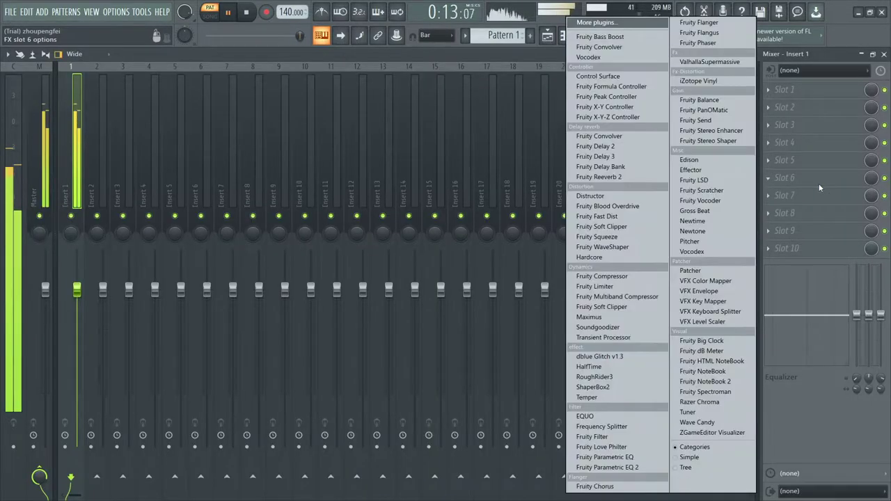
click(607, 467)
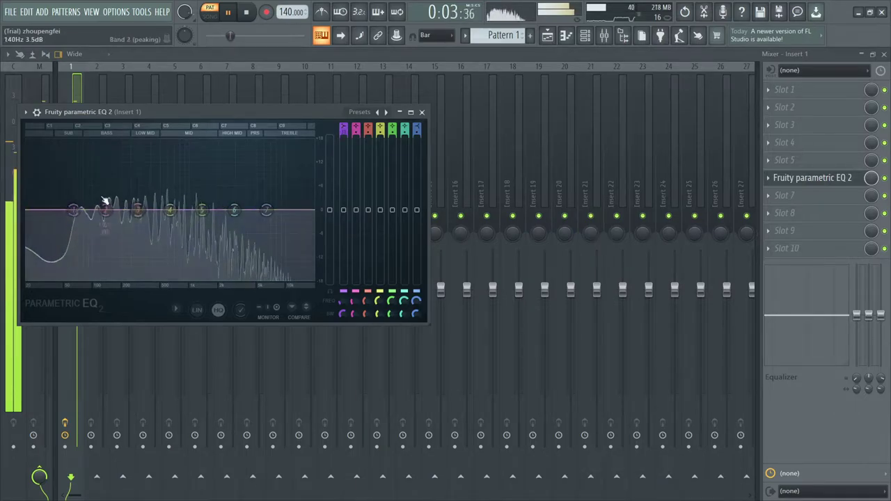
Step: Cut the pads' low end with EQ band 1, lowering it to about -17.8 dB at 132 Hz
drag(77, 216, 100, 276)
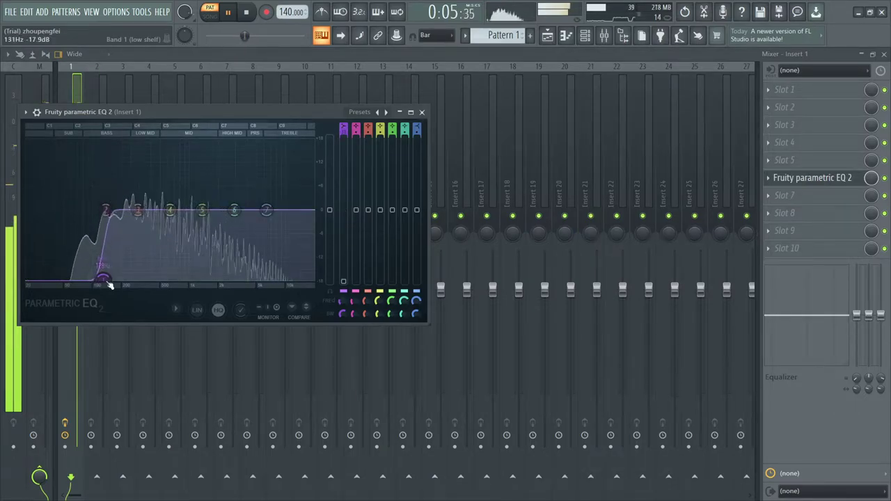
drag(344, 136, 344, 154)
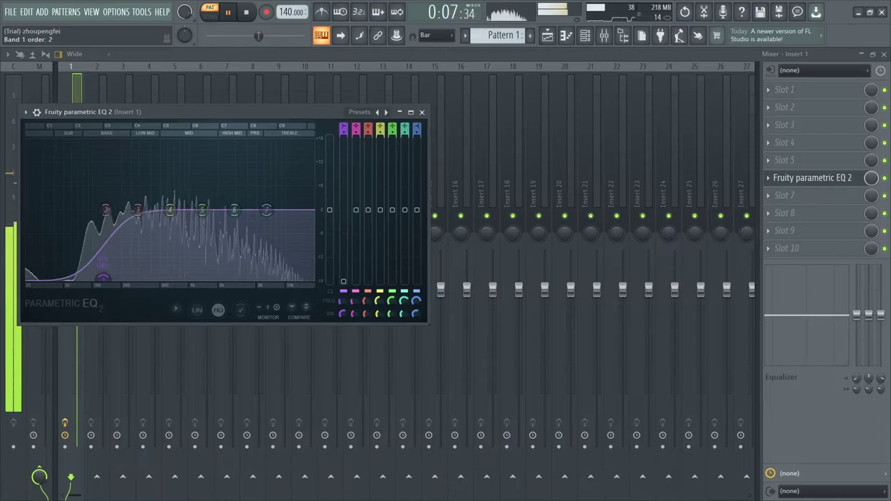
drag(103, 278, 103, 277)
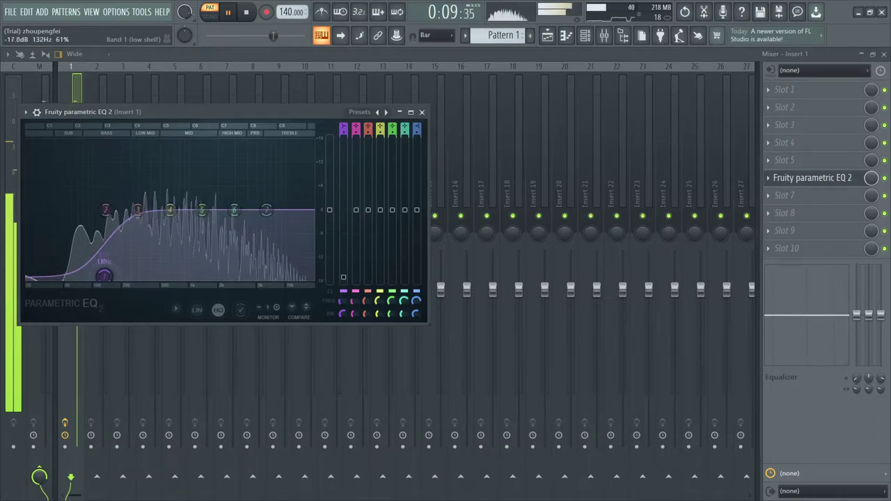
click(422, 113)
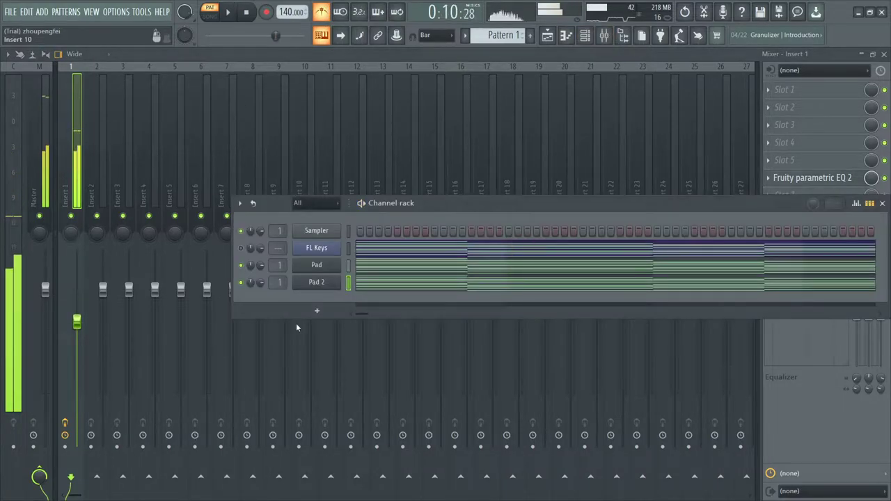
Step: In the Xpand!2 piano roll, stretch the G5 to two bars and add another two-bar G5 at bar 3
key(F7)
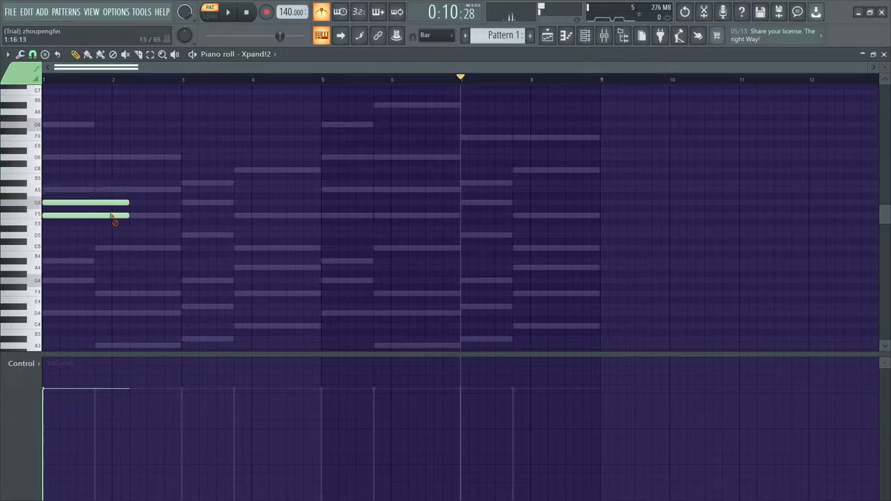
drag(129, 202, 195, 204)
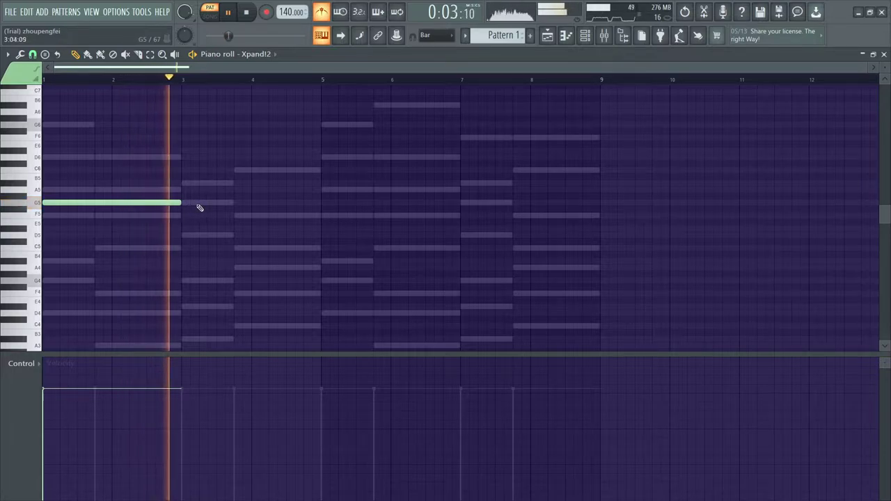
click(187, 203)
drag(187, 205, 179, 201)
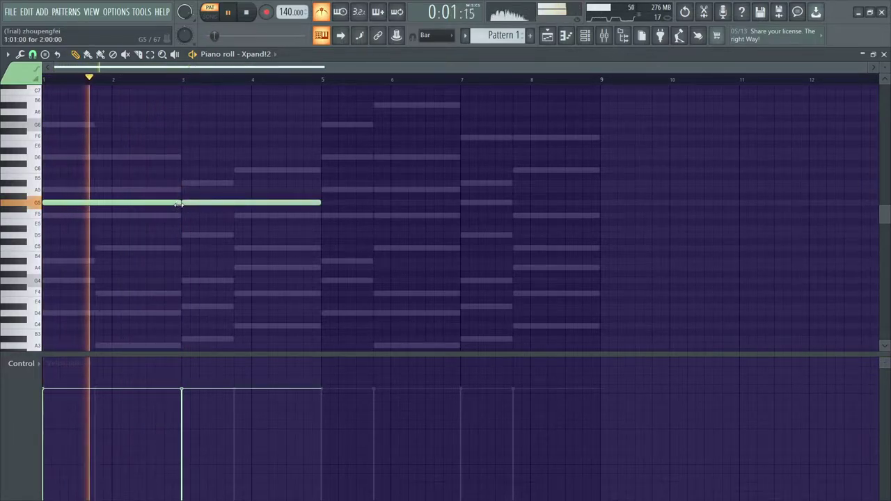
Step: Replace the G5 at bar 3 with a two-bar A#4 and play the melody
key(space)
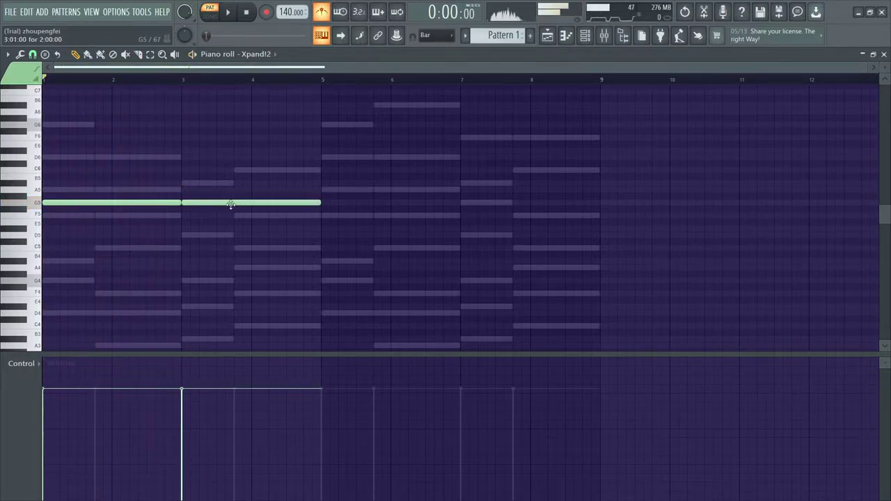
scroll(199, 296, down, 1)
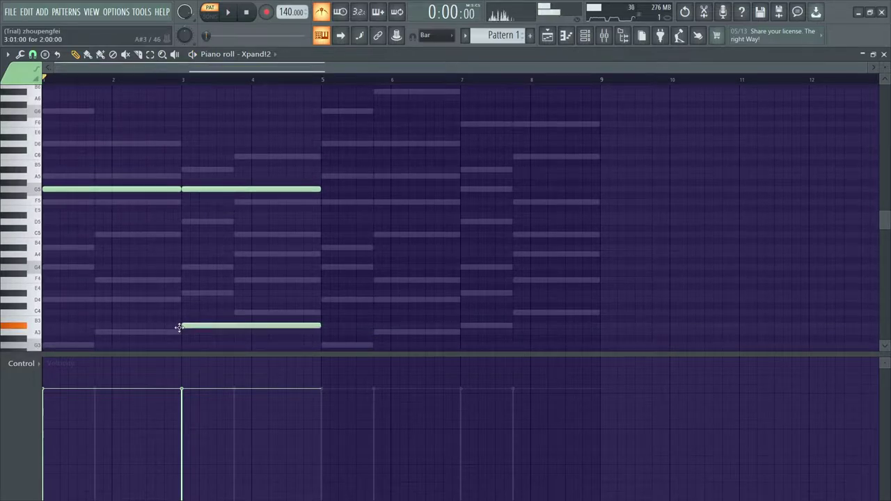
scroll(237, 237, down, 4)
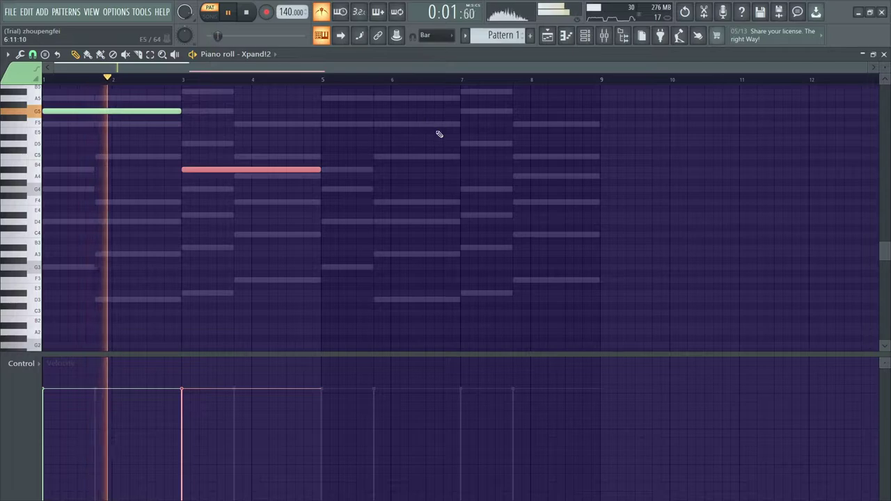
click(413, 209)
right_click(457, 209)
scroll(360, 200, up, 2)
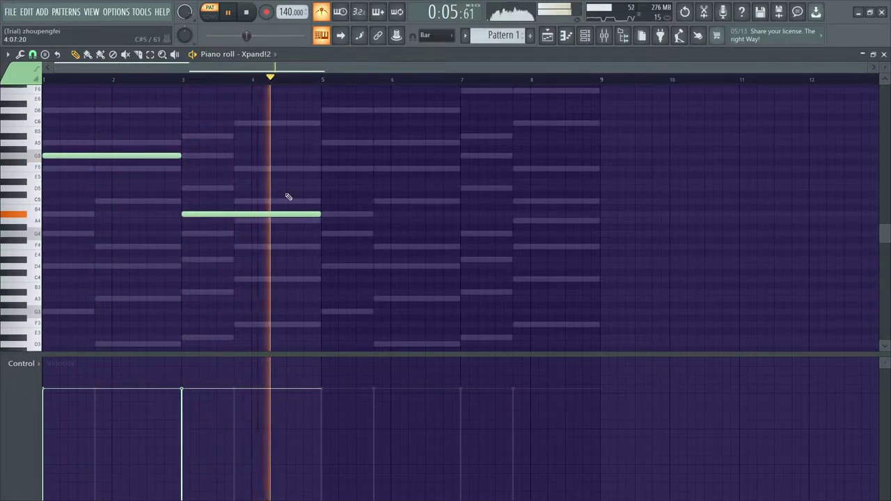
Step: Add a C5 from beat 2 of bar 4 to bar 5 and trim the A#4 to end where it starts
key(space)
key(space)
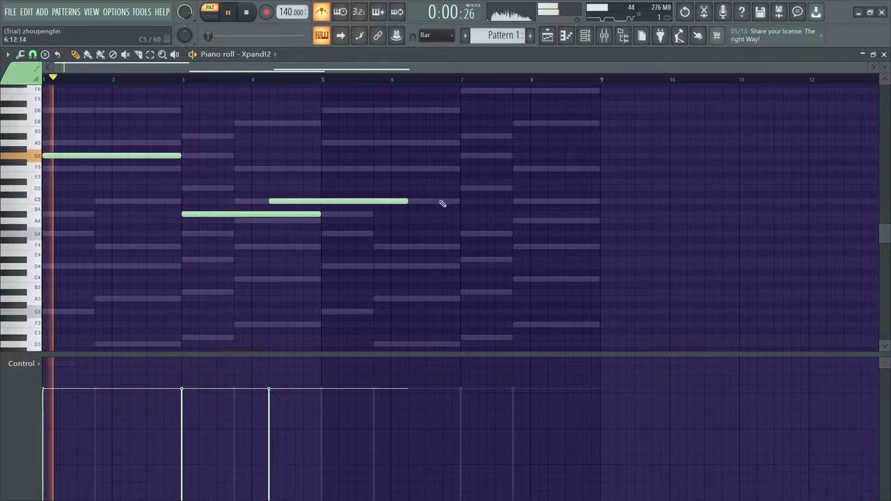
drag(409, 202, 269, 214)
Step: Duplicate the four-bar Xpand!2 melody into bars 5 to 8
key(ctrl+b)
click(428, 266)
right_click(484, 268)
Step: Transpose all A#4 and C5 melody notes up one octave and play the pattern
drag(622, 180, 88, 269)
key(space)
key(ctrl+Up)
key(space)
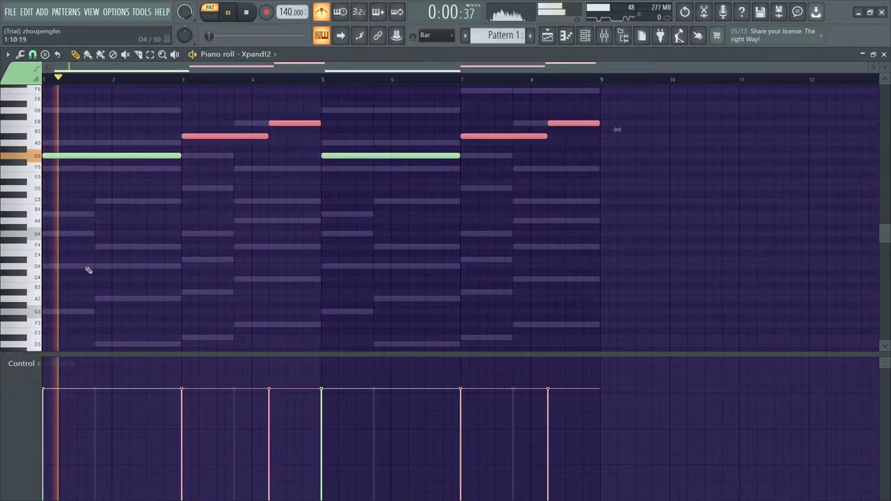
click(498, 254)
right_click(505, 255)
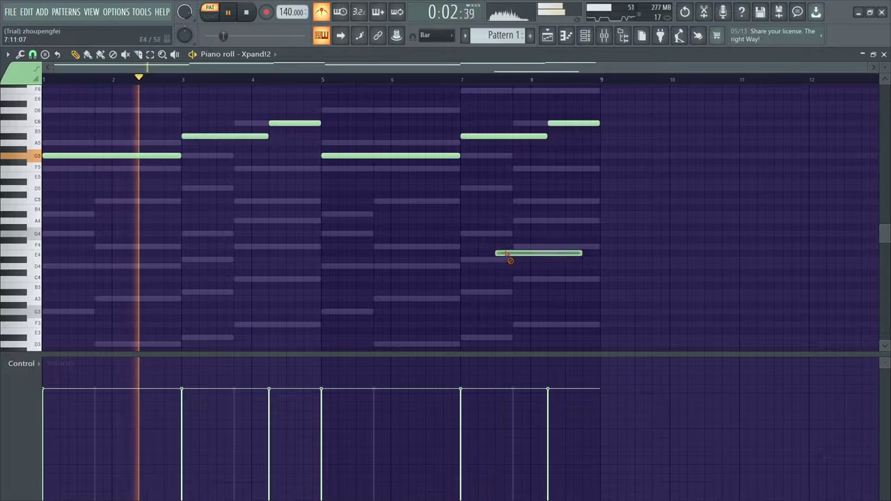
Step: Add another Xpand!2 instrument and load its Ambience + FX preset "+02 Its Behind You"
click(585, 35)
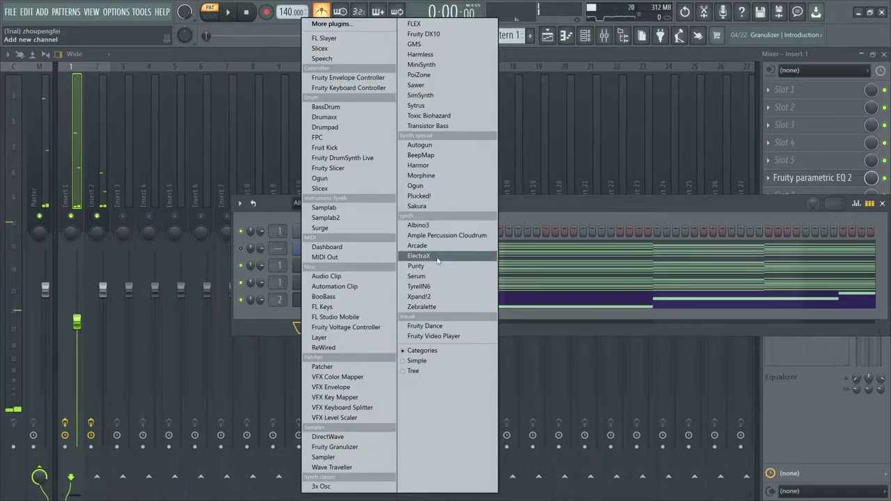
click(420, 297)
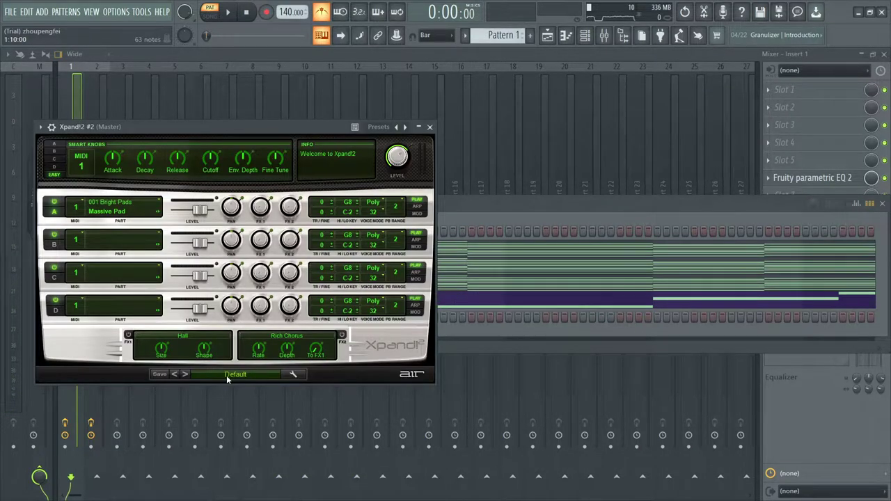
click(226, 375)
mouse_move(236, 357)
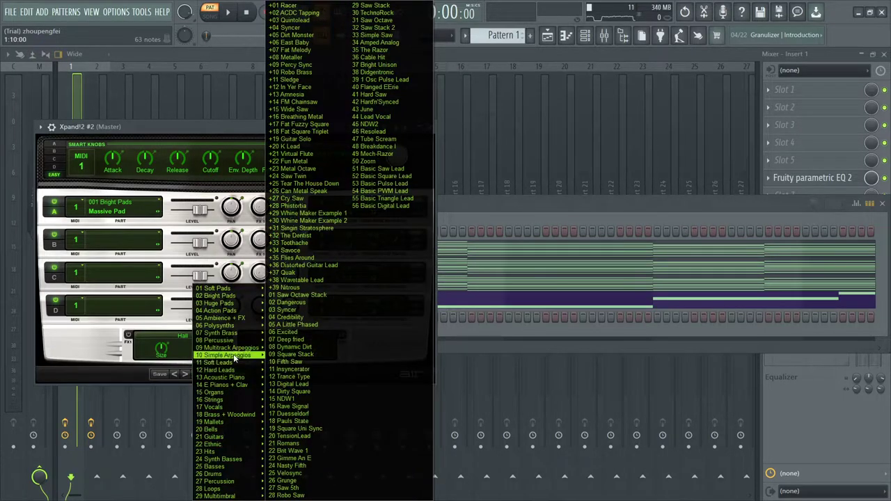
mouse_move(230, 318)
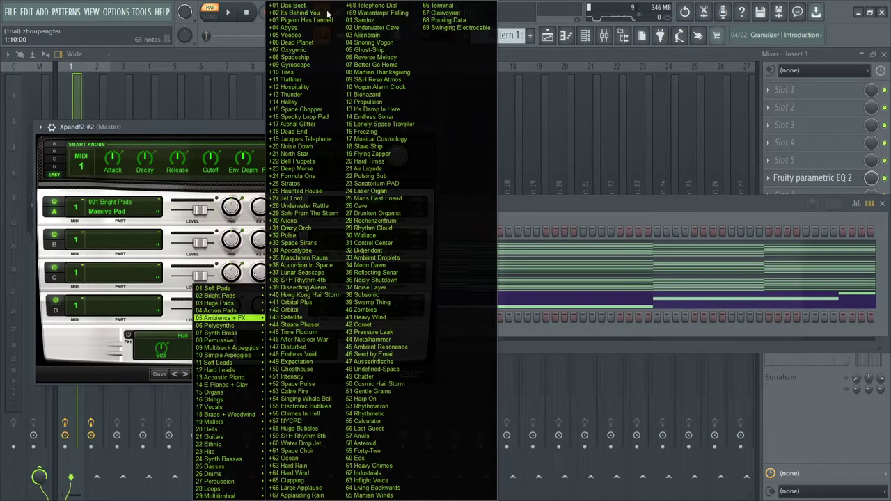
click(293, 5)
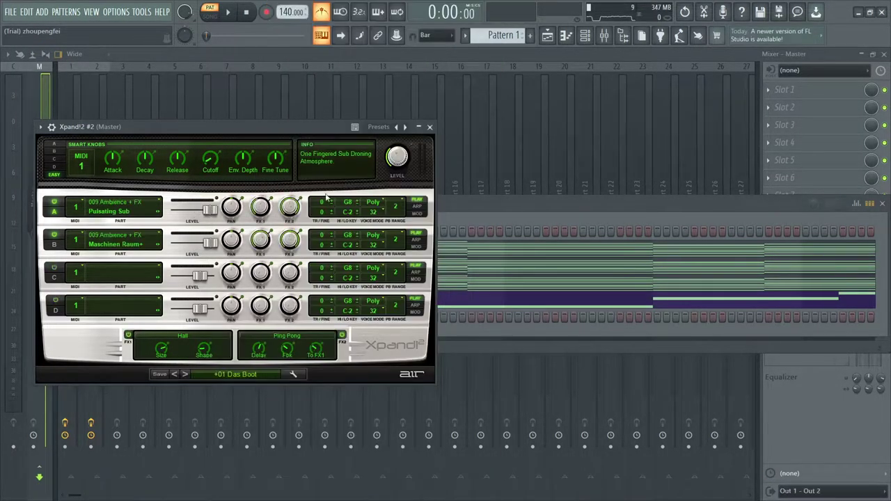
click(185, 375)
click(185, 375)
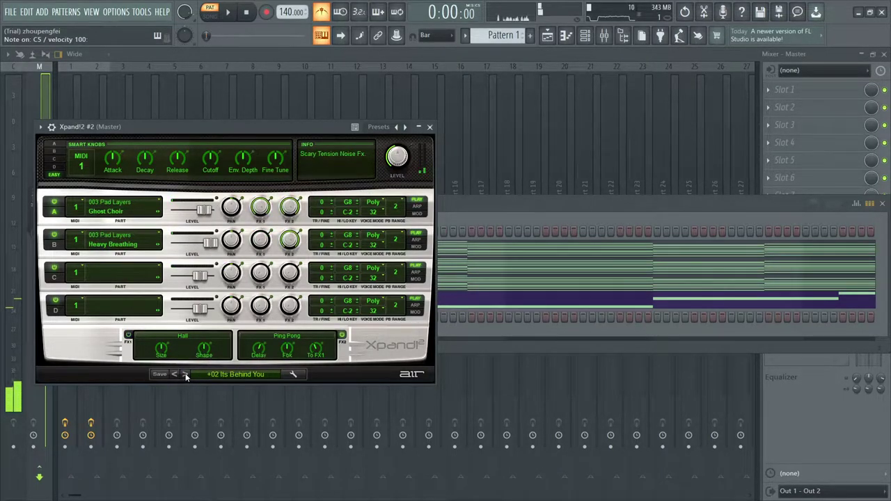
click(430, 128)
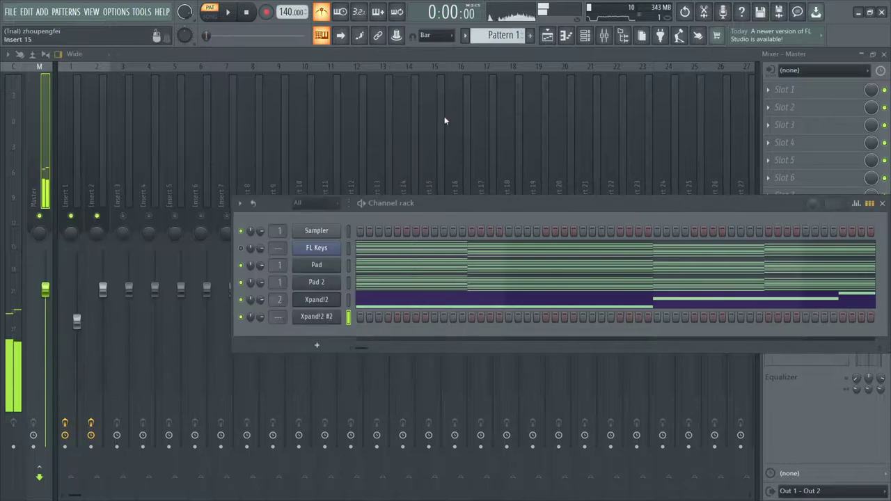
Step: Draw C5 notes for Xpand!2 #2 from beat 4 of bar 1 to bar 3 and from beat 4 of bar 5 to bar 7
click(568, 38)
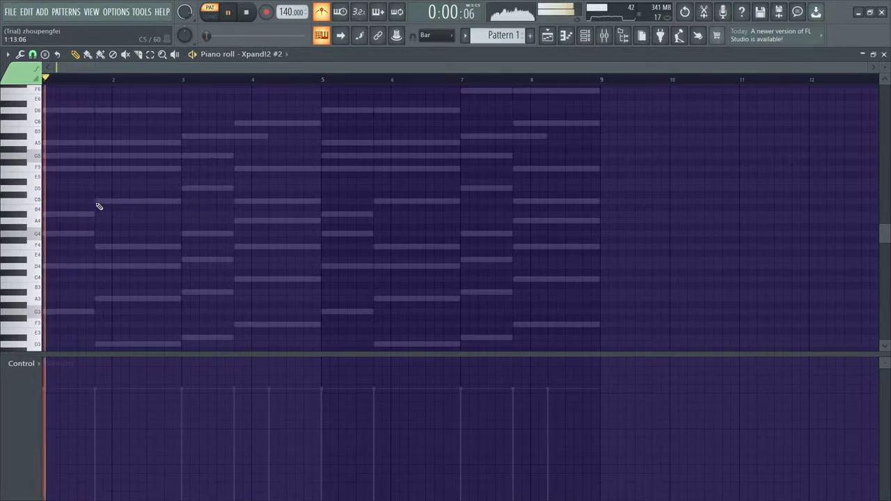
click(96, 202)
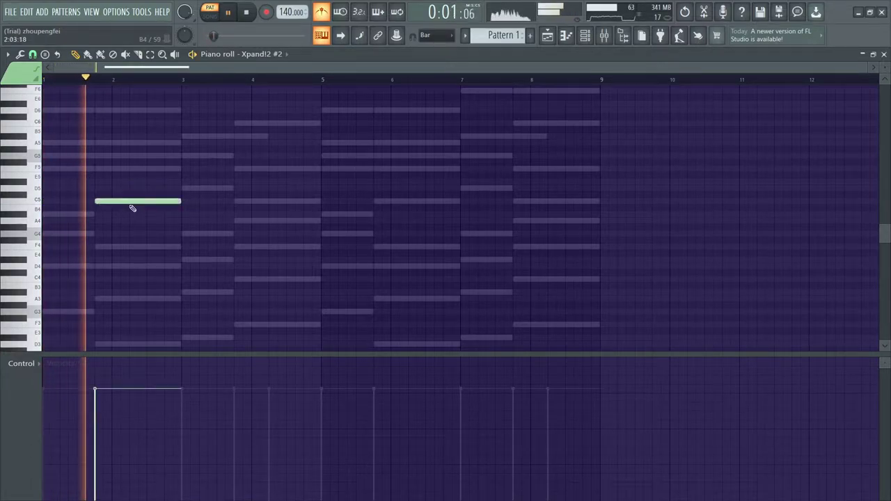
click(376, 201)
drag(409, 234, 428, 235)
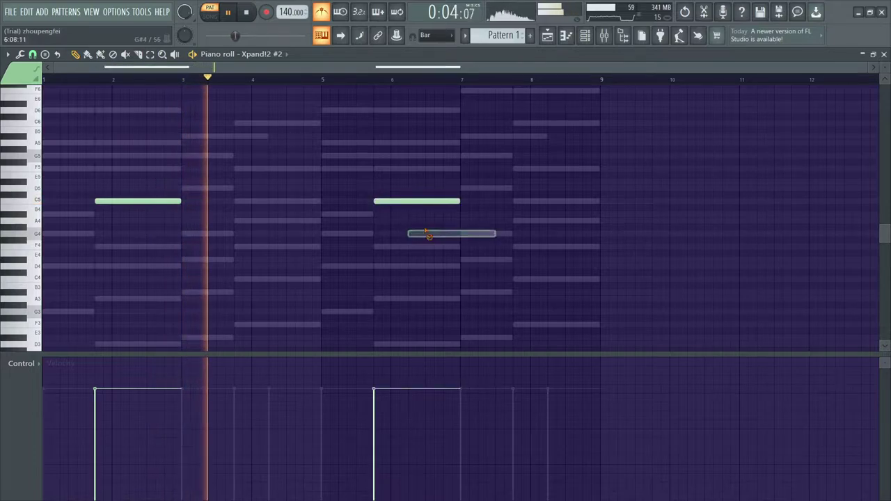
right_click(428, 236)
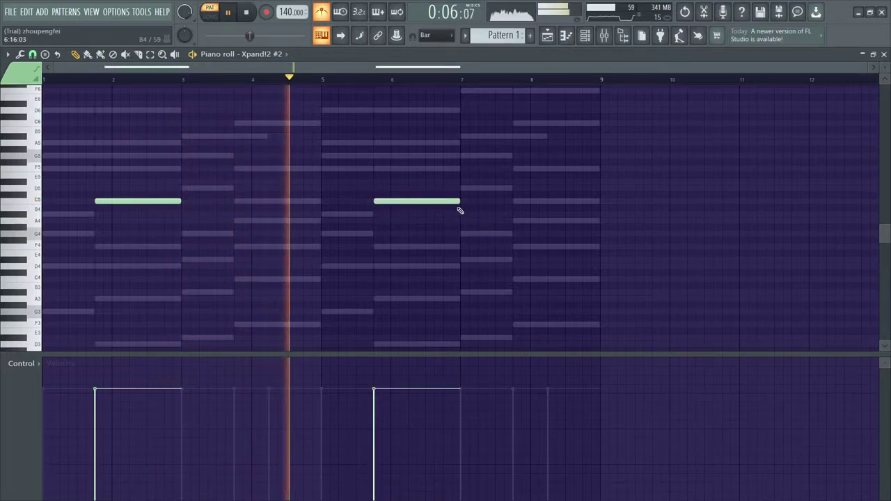
click(508, 220)
right_click(537, 222)
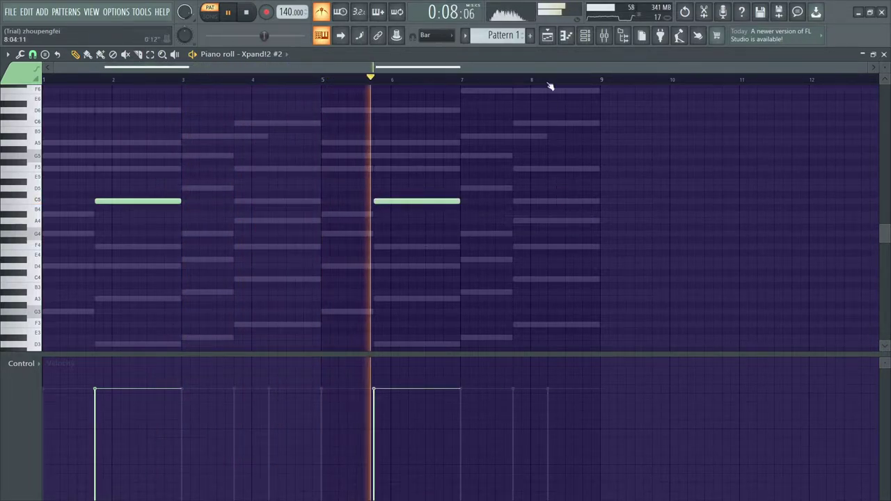
Step: Route the Xpand!2 #2 channel to mixer insert 3 and unmute that insert
click(585, 36)
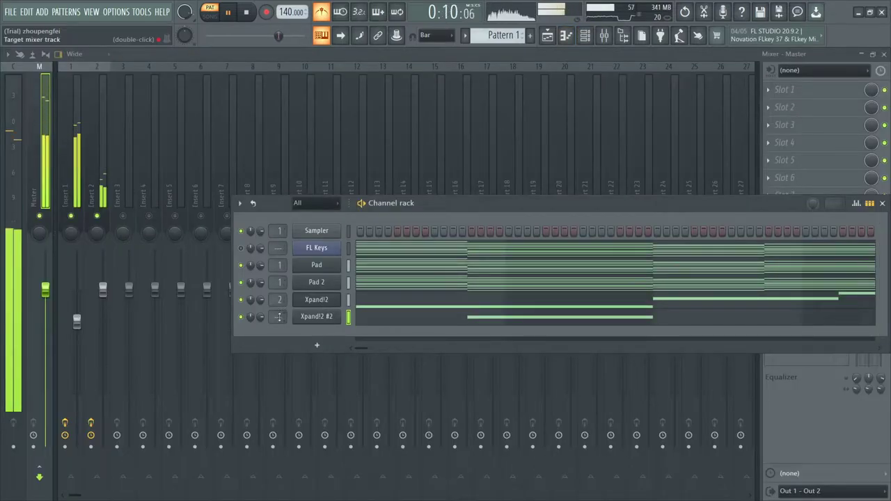
drag(279, 317, 278, 306)
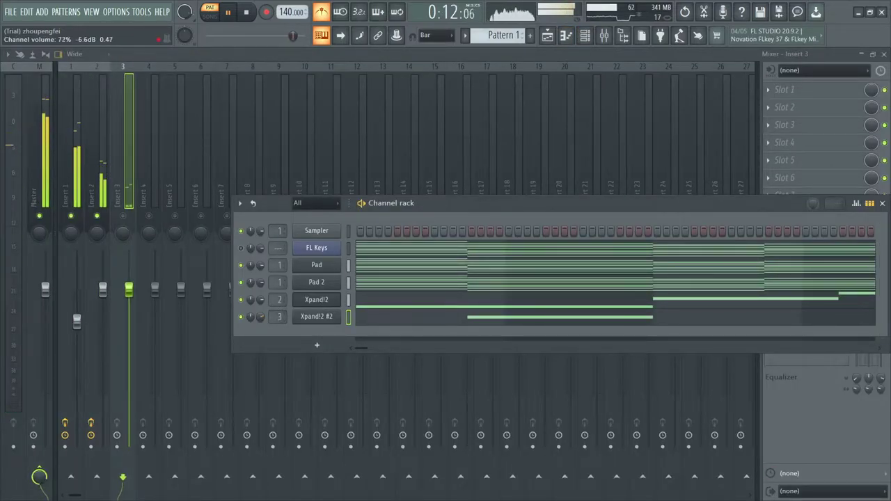
click(123, 216)
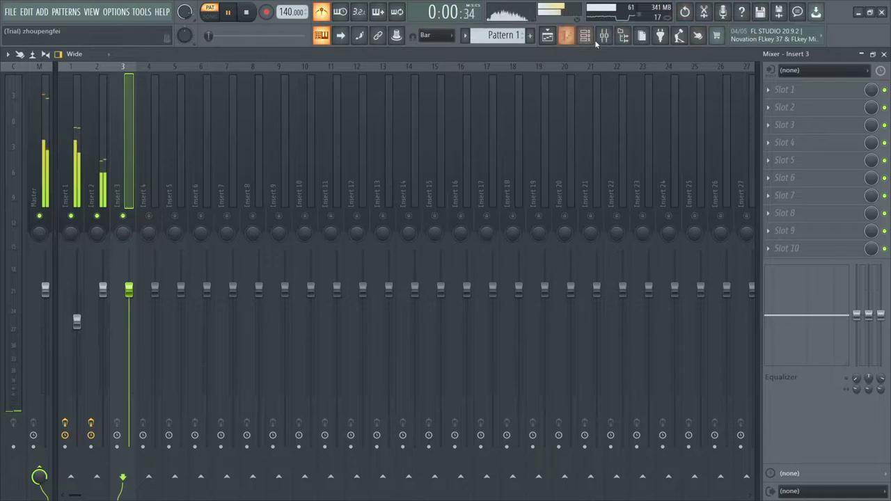
Step: Add Fruity Parametric EQ 2 to slot 6 of insert 3, cut the lows to about 464 Hz and lower the highest band
click(822, 178)
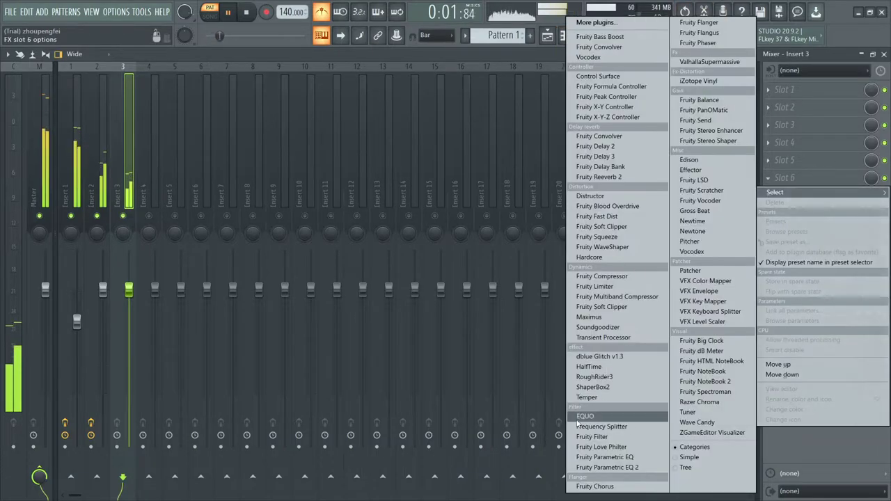
click(609, 468)
key(space)
drag(132, 269, 191, 336)
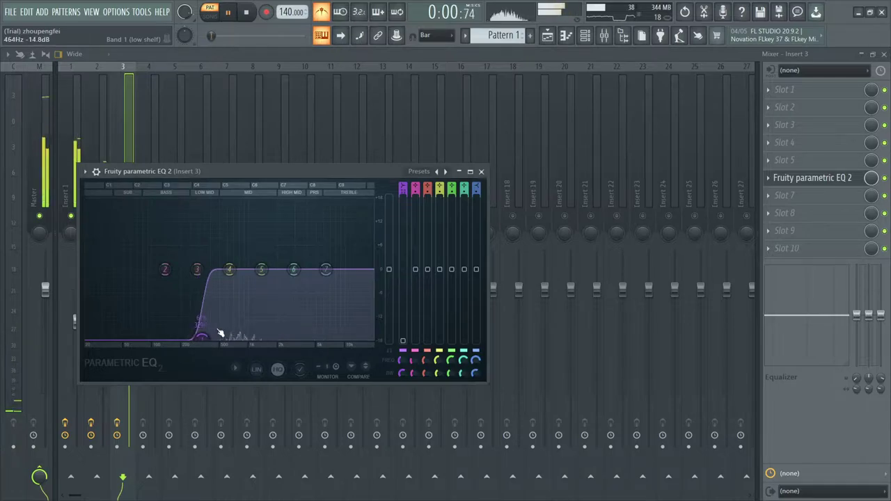
drag(330, 274, 298, 285)
key(space)
Step: Add ValhallaSupermassive to slot 3 of insert 3 with the Brass Blatt reverb preset and unmute all mixer inserts
click(835, 124)
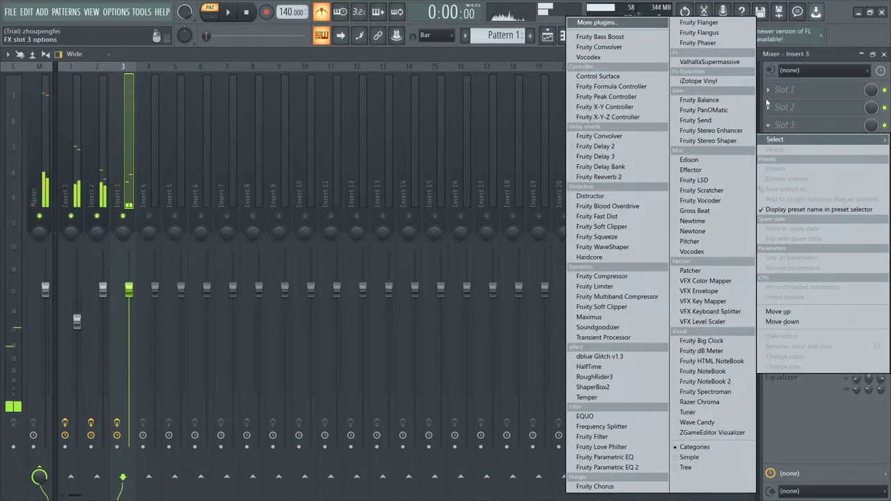
click(732, 66)
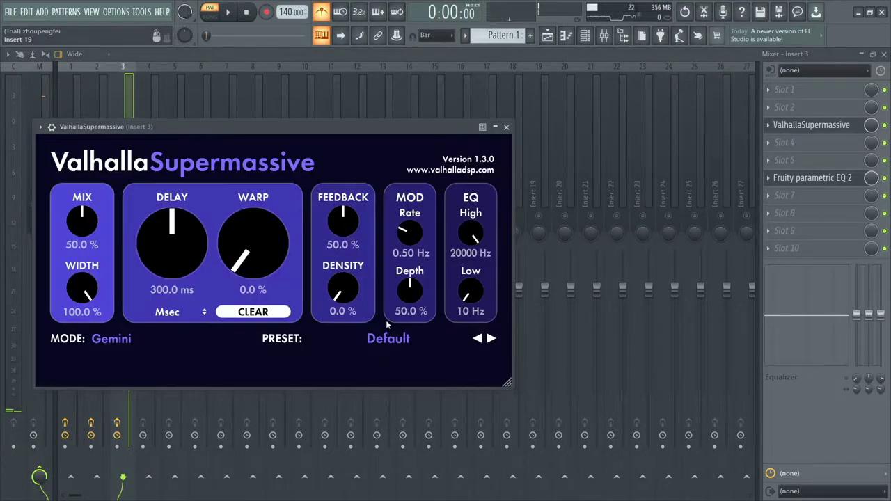
click(399, 339)
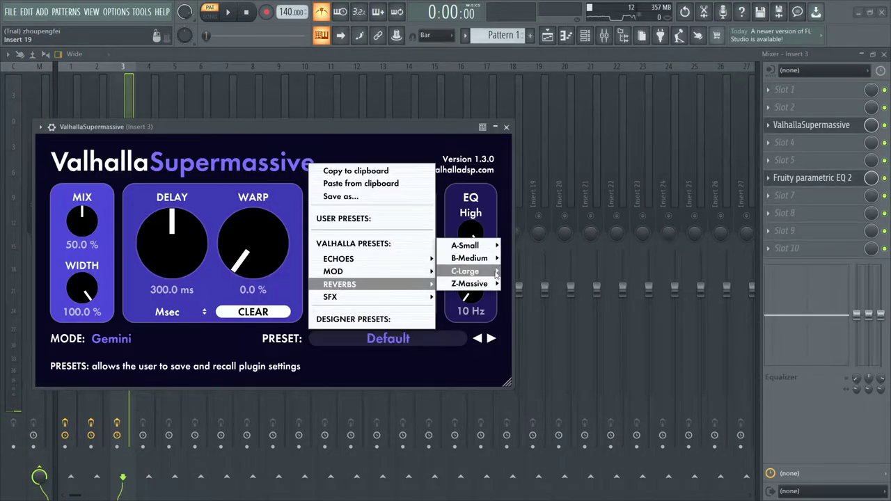
mouse_move(479, 248)
click(557, 259)
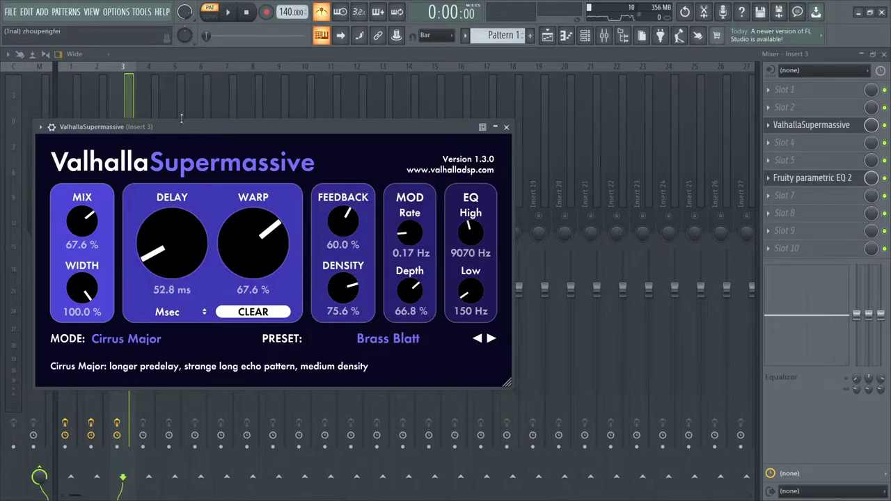
click(124, 102)
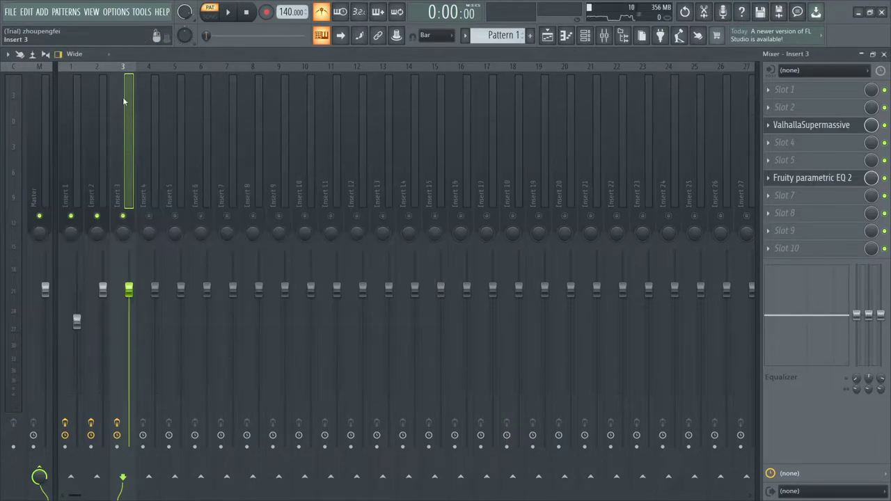
right_click(123, 217)
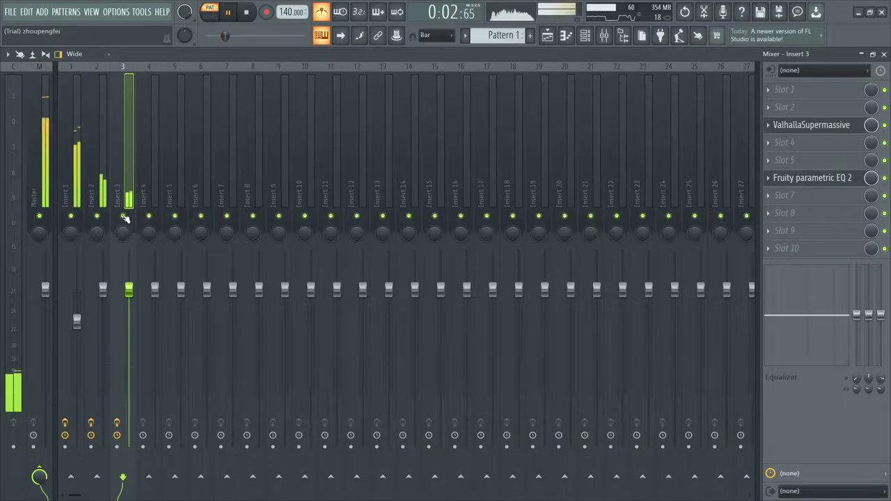
Step: Add an Albino3 instrument and draw a short A#5 followed by a short C6 in bar 2
click(586, 38)
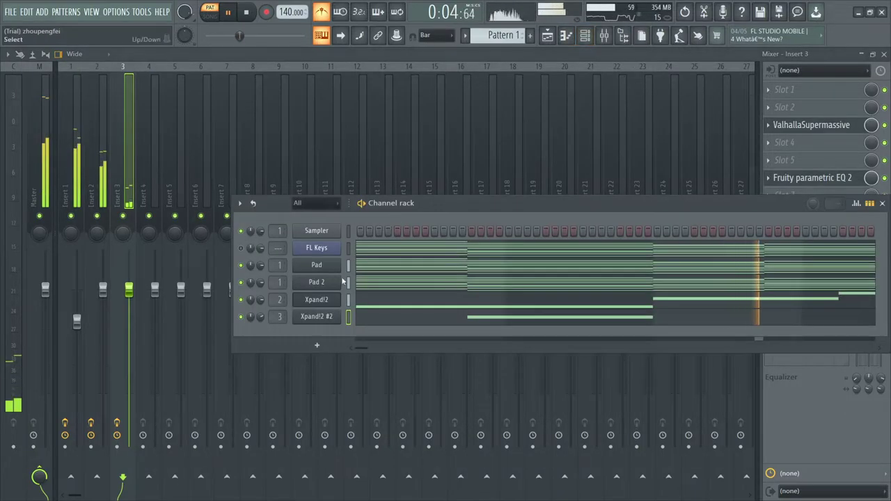
click(315, 346)
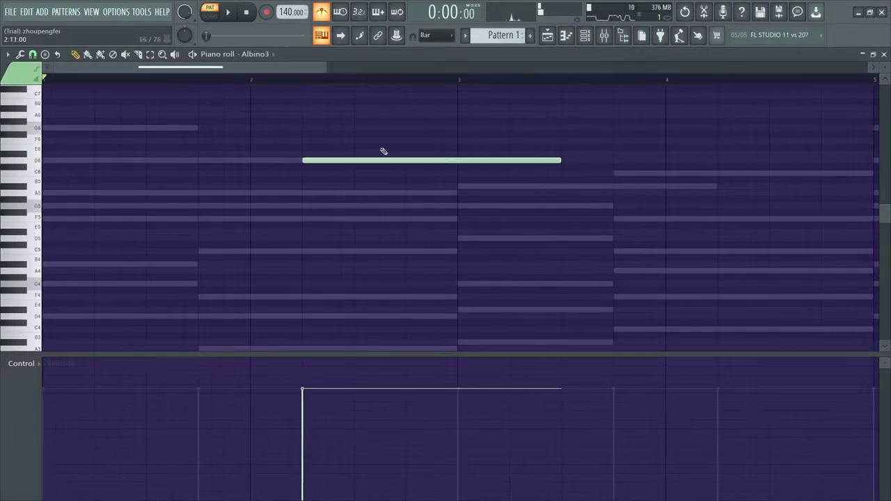
drag(383, 160, 302, 186)
click(385, 173)
right_click(385, 173)
right_click(348, 187)
key(space)
key(space)
key(ctrl+z)
click(359, 173)
drag(391, 171, 363, 220)
key(space)
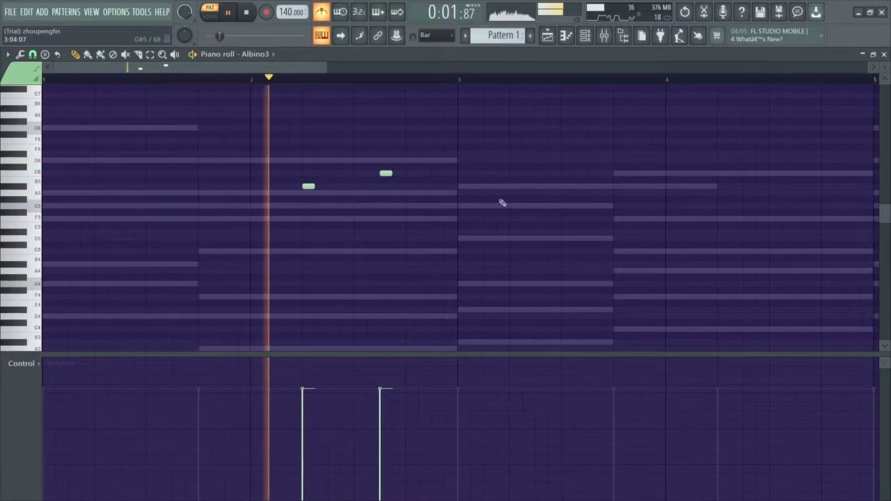
Step: Adjust the Albino3 amp envelope to an attack of about 0.194 sec and a decay of about 3.215 sec
key(space)
key(F6)
click(322, 336)
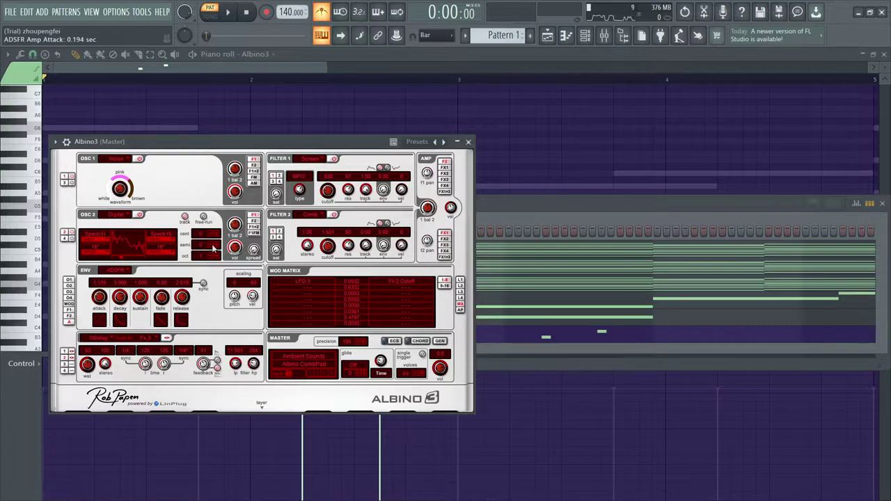
key(F9)
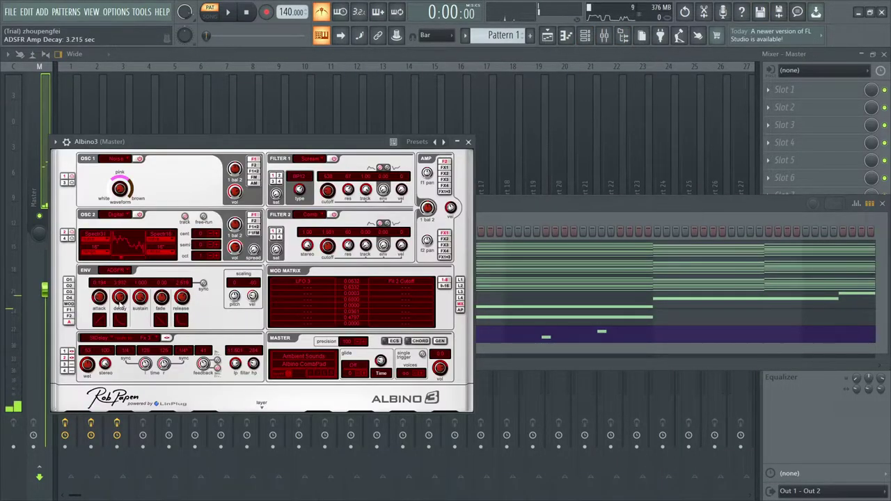
key(Escape)
key(Escape)
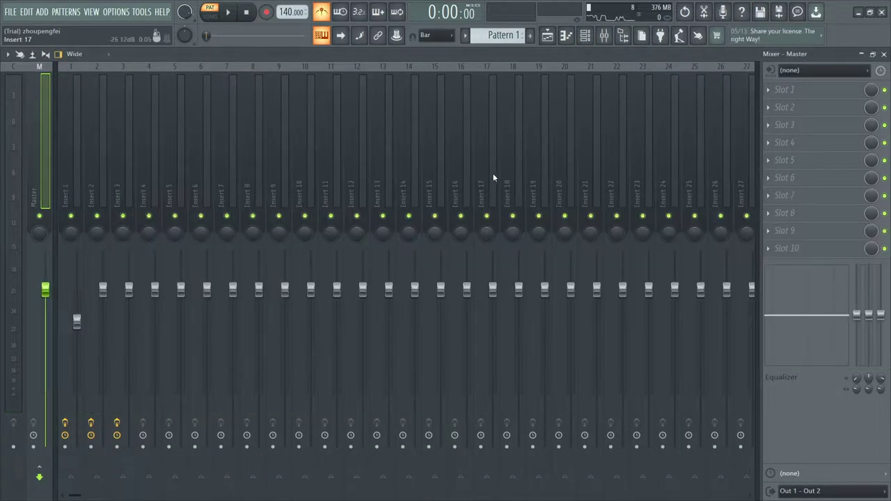
Step: Lengthen the A#5 in bar 2 to one beat and make the C6 run from beat 3 to bar 3
click(566, 35)
click(586, 36)
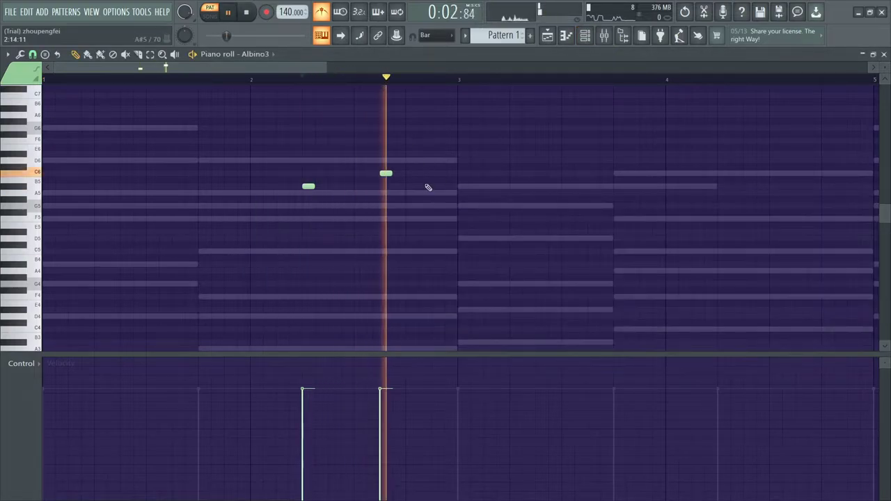
key(ctrl+a)
key(ctrl+d)
drag(316, 187, 457, 173)
Step: Add a one-beat F6 on beat 2 of bar 4 and a D6 from beat 3 to bar 5
scroll(322, 174, down, 2)
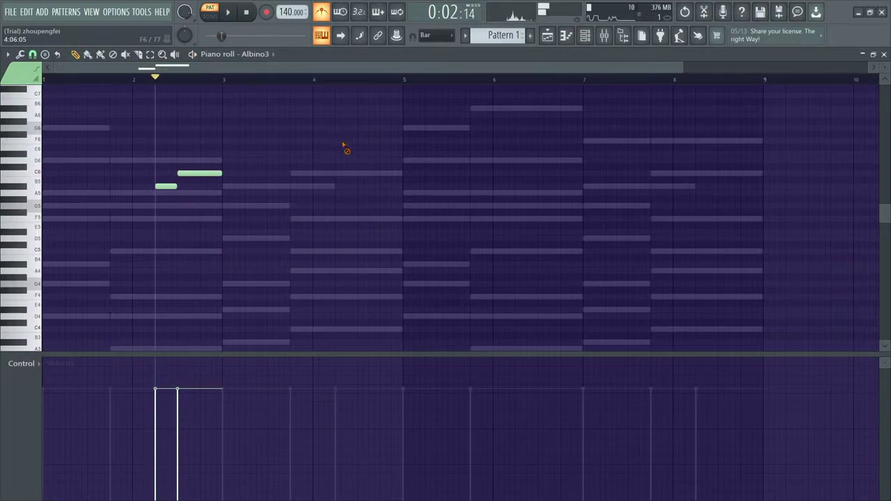
click(364, 159)
key(space)
drag(378, 141, 356, 141)
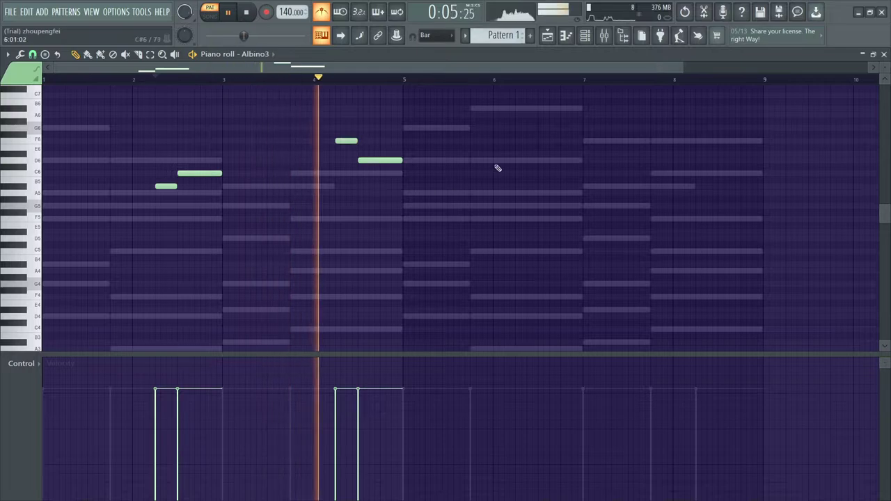
Step: Place a one-beat G6 on beat 4 of bar 5 and play the melody
click(486, 108)
key(space)
key(space)
drag(482, 107, 482, 127)
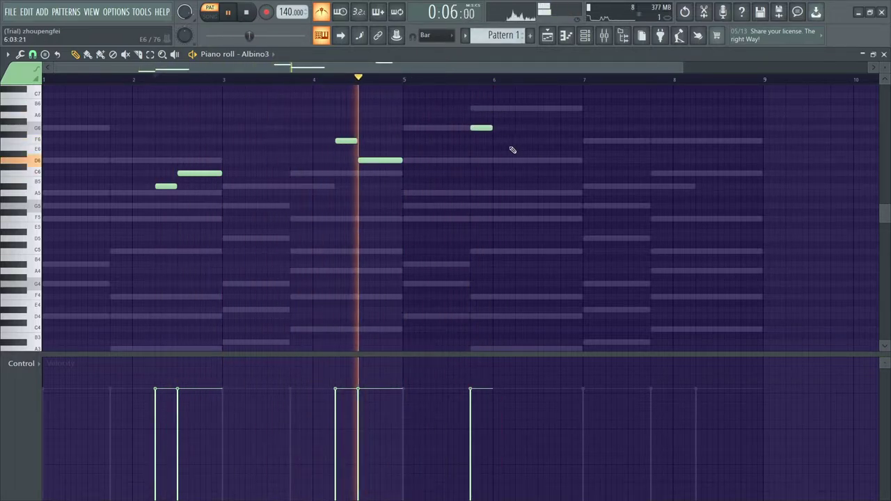
key(space)
key(space)
Step: Continue the Albino3 melody with a D6 in bar 6, an F6 in bar 7 and a note in bar 8
click(529, 160)
drag(588, 165, 561, 154)
click(658, 139)
key(space)
click(700, 154)
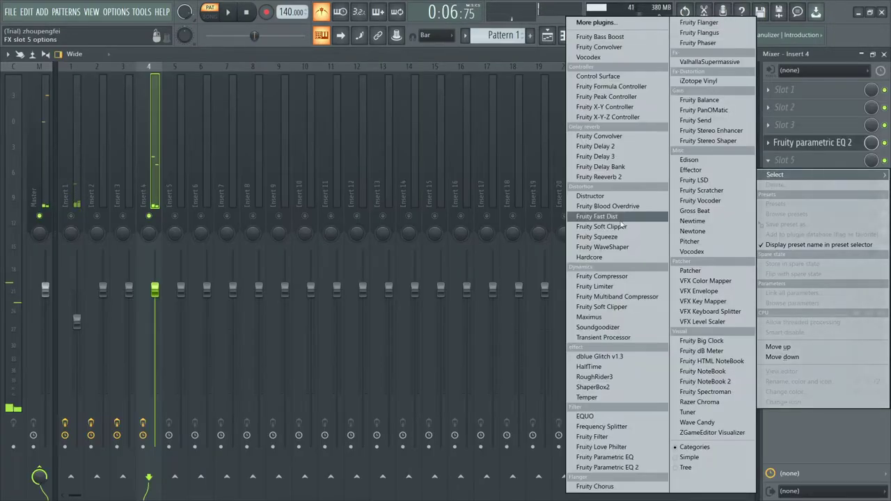
Step: Add Fruity Blood Overdrive to slot 5 and Fruity Love Philter to slot 7 of mixer Insert 4
click(607, 206)
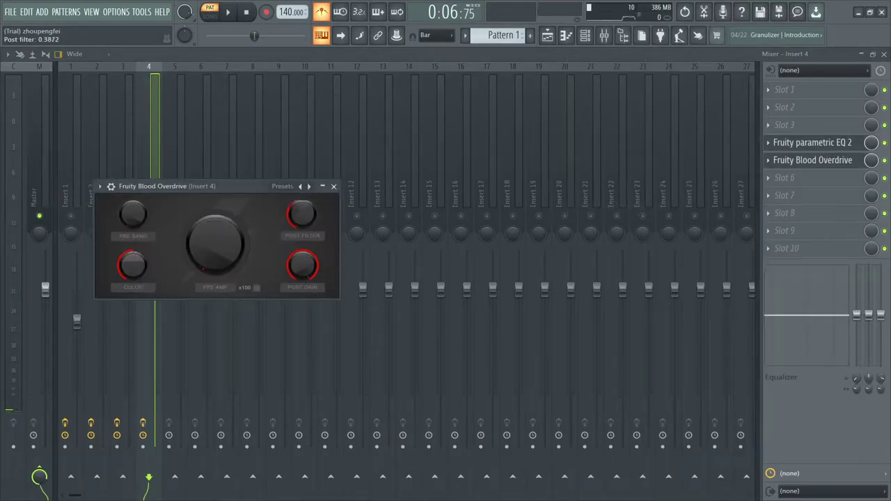
click(785, 195)
click(606, 450)
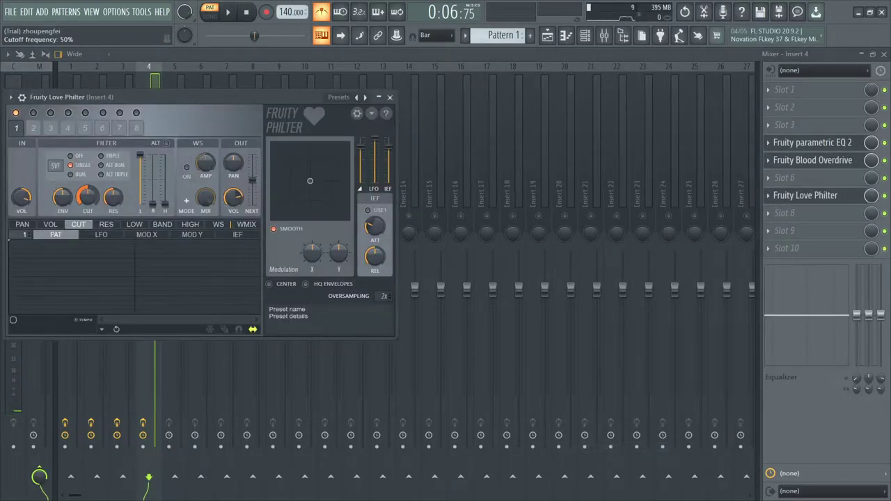
Step: Add ValhallaSupermassive to slot 9 of Insert 4 and load its Going Wide reverb preset
click(812, 234)
click(709, 73)
click(388, 338)
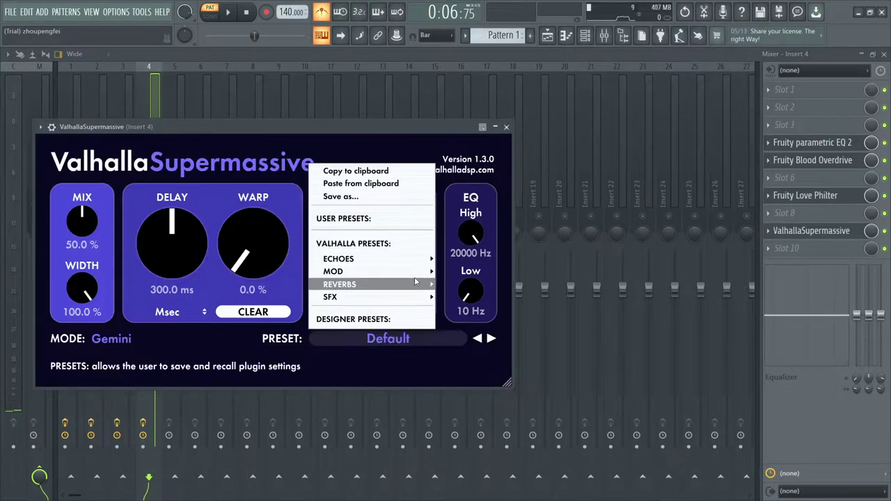
mouse_move(412, 284)
mouse_move(468, 257)
click(538, 193)
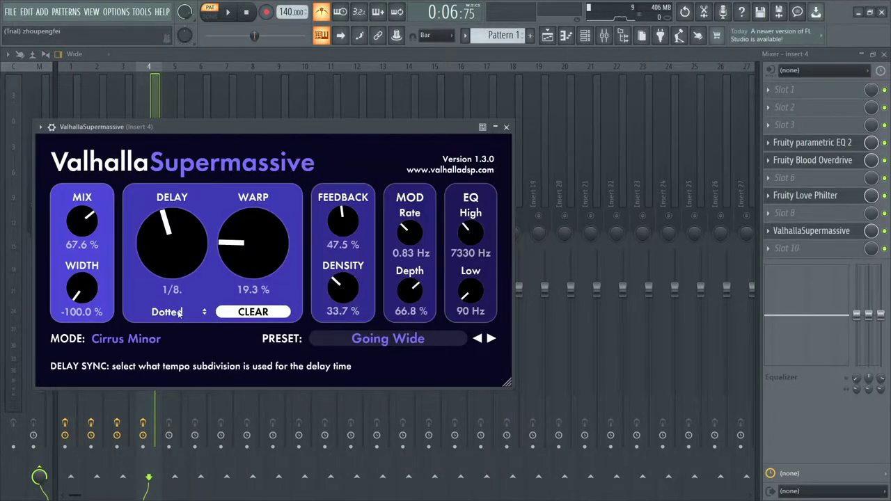
Step: Set Supermassive's delay to 1/16 dotted, warp to 29.2%, feedback to 27.7%, high EQ to 9350 Hz and low EQ to 370 Hz
drag(171, 250, 172, 278)
drag(230, 258, 222, 226)
drag(183, 248, 182, 230)
drag(241, 246, 241, 270)
drag(342, 222, 342, 256)
drag(478, 239, 479, 216)
drag(470, 294, 470, 273)
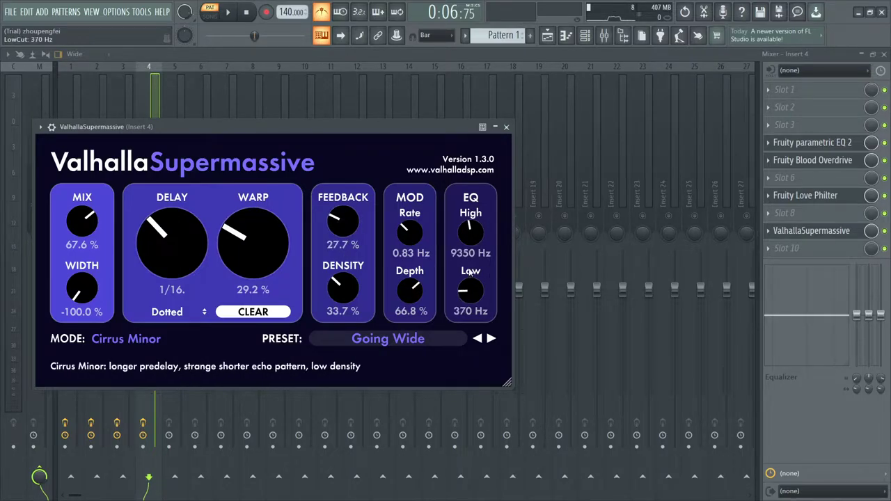
click(506, 127)
Step: Unsolo Insert 4 and, while the loop plays, set Supermassive's width to 31.2% and lower its slot mix level
right_click(151, 215)
key(space)
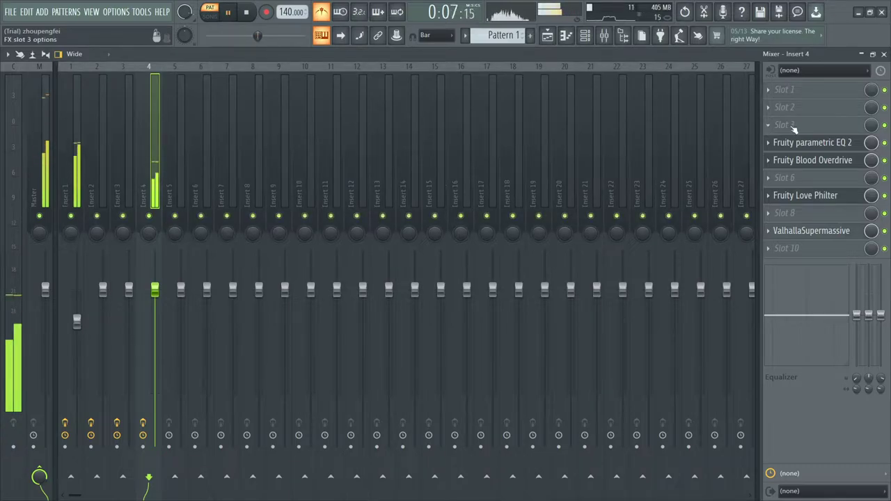
click(842, 232)
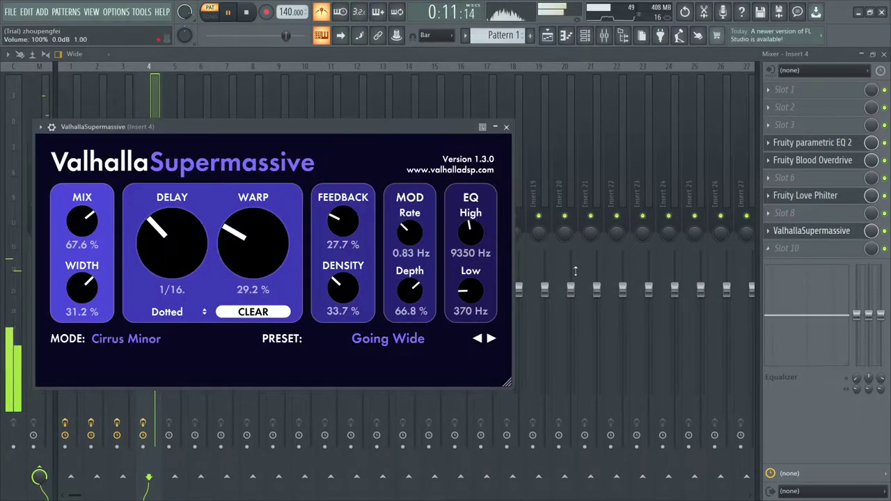
drag(872, 231, 871, 247)
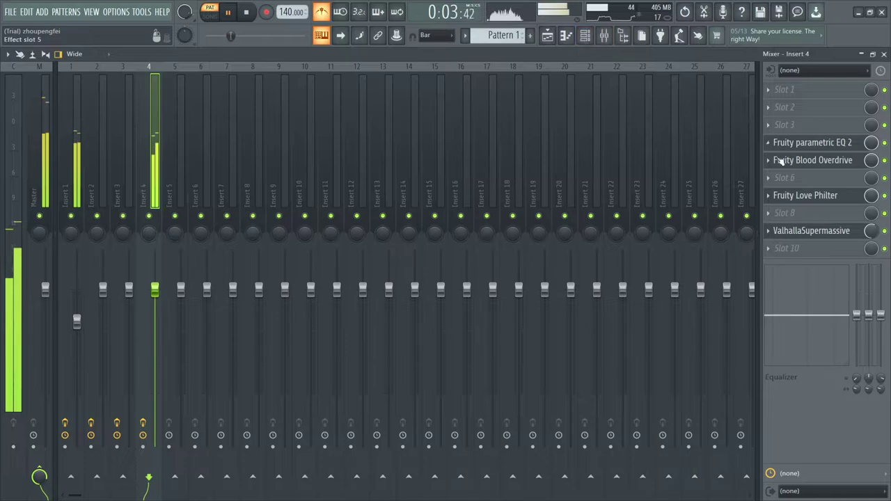
Step: Add Fruity Parametric EQ 2 to slot 10 of Insert 4, boost the treble with band 7 and toggle Blood Overdrive to compare
click(835, 246)
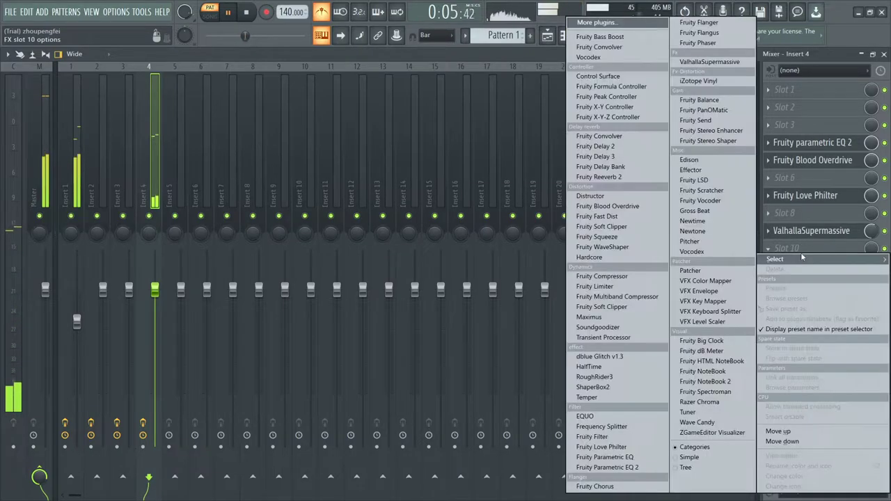
click(605, 470)
drag(264, 239, 310, 240)
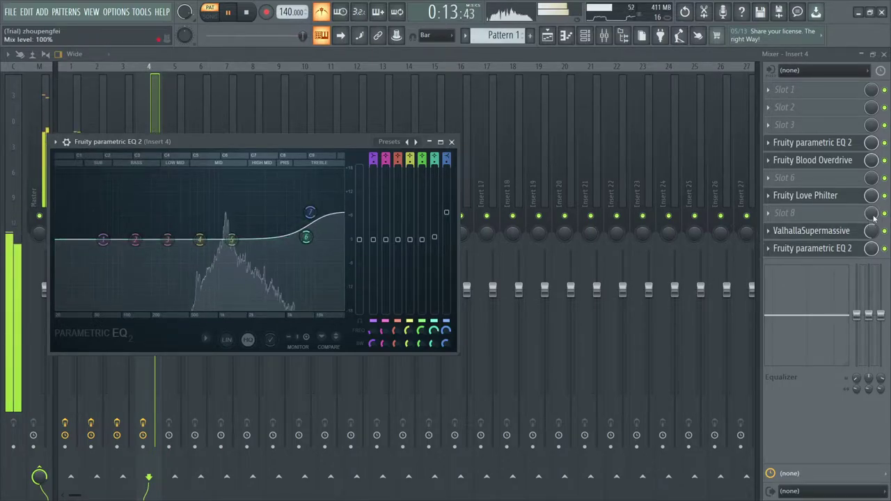
click(883, 161)
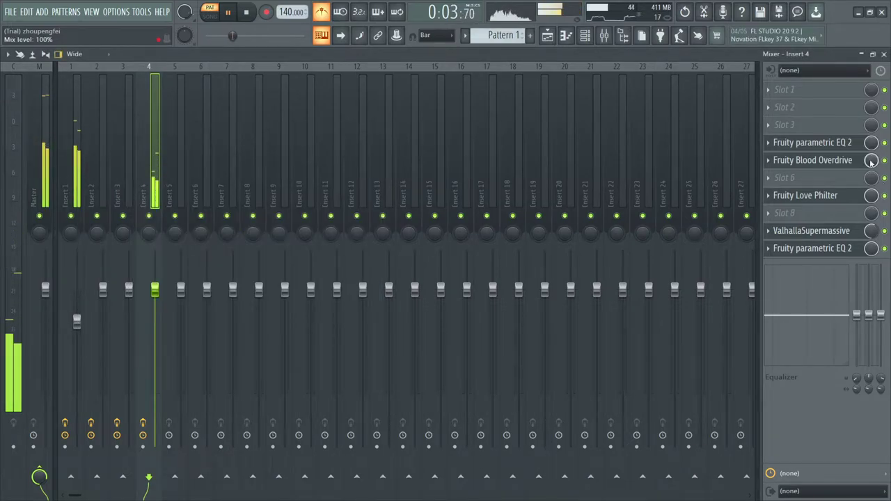
Step: Lower Insert 4's volume to about 92% and set the tempo to 153 BPM, playing the loop to check it
click(585, 36)
drag(161, 297, 160, 310)
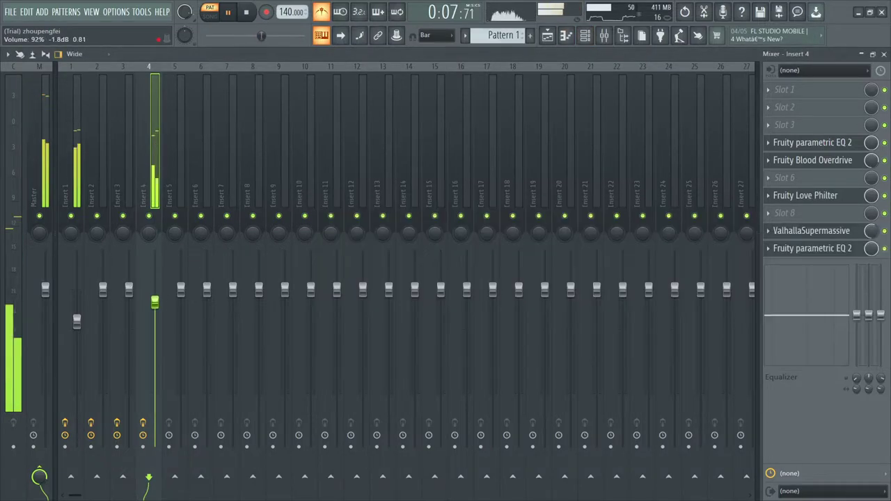
click(585, 36)
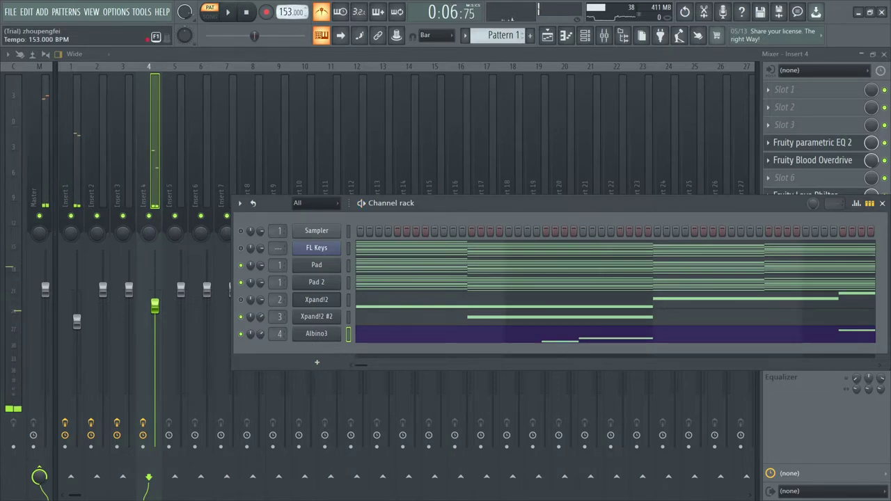
key(space)
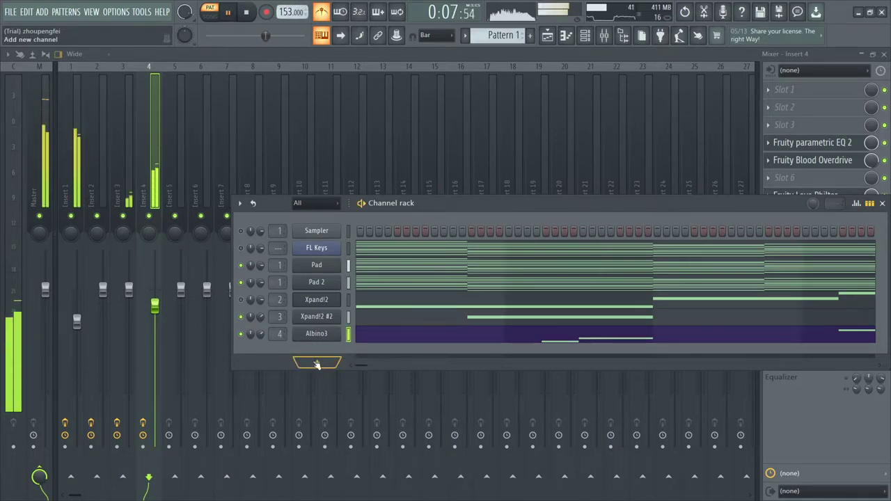
key(space)
Step: Add a second Albino3 channel and replace its instrument with Serum
click(317, 364)
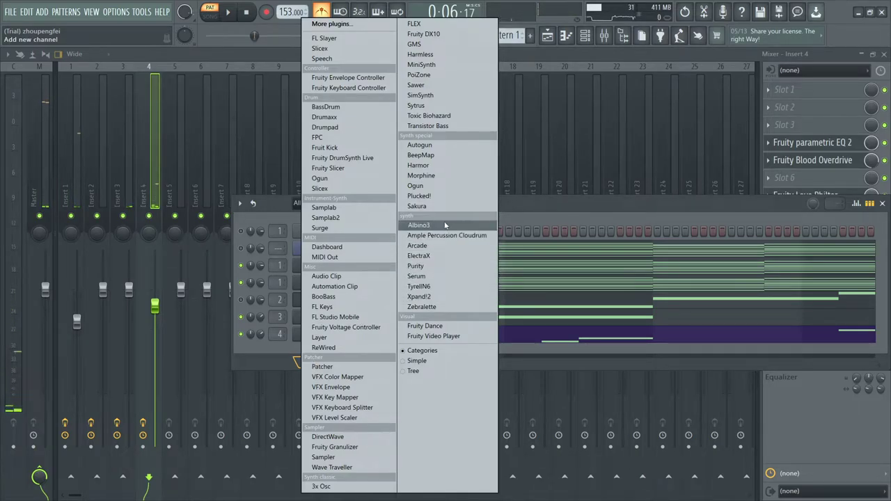
click(421, 225)
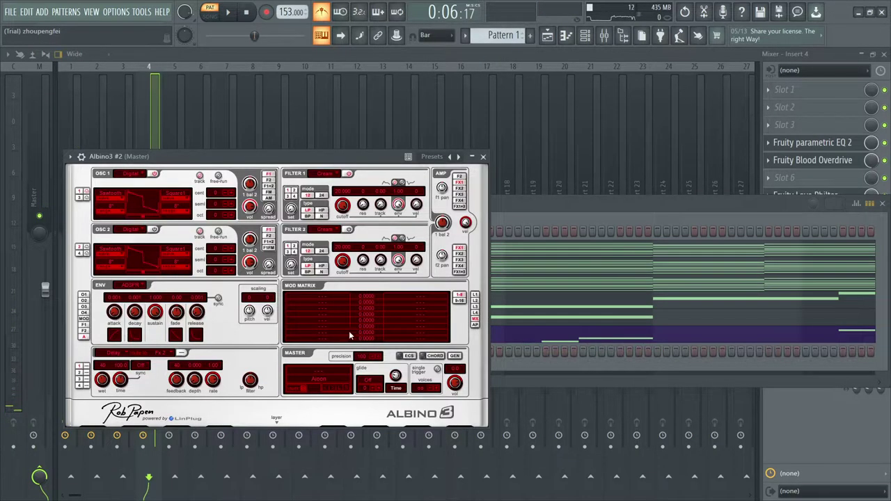
click(483, 156)
right_click(321, 348)
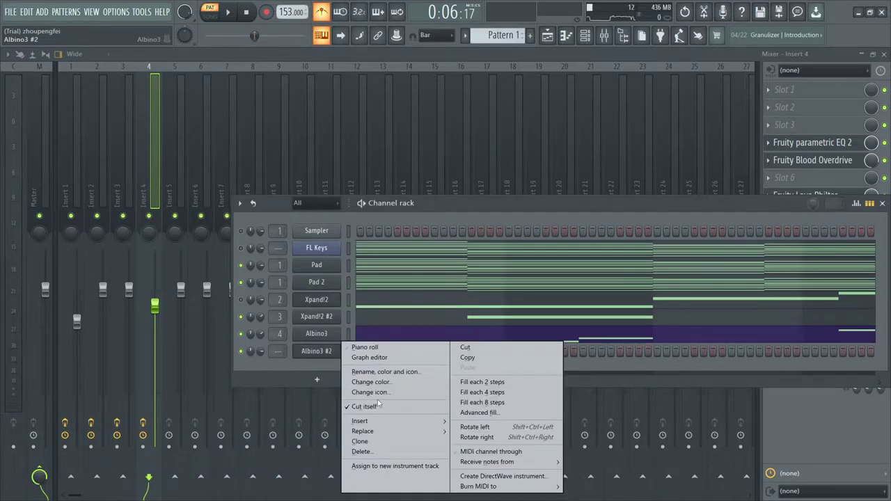
mouse_move(390, 431)
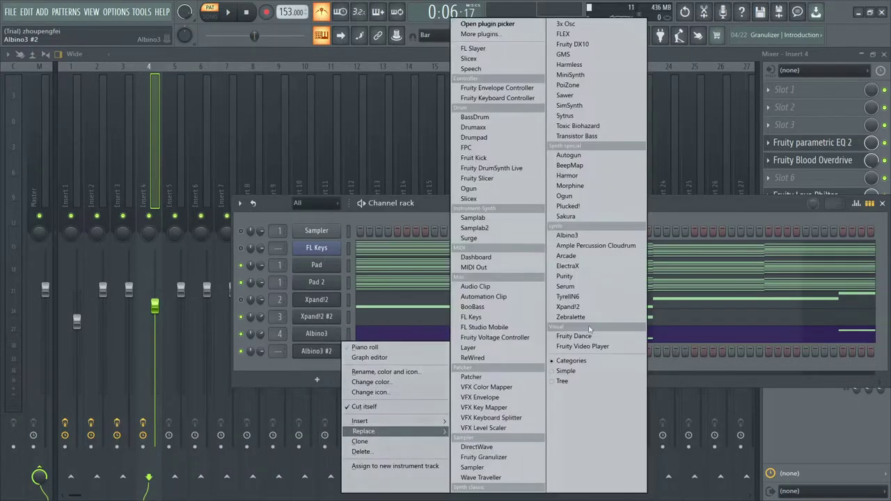
click(590, 286)
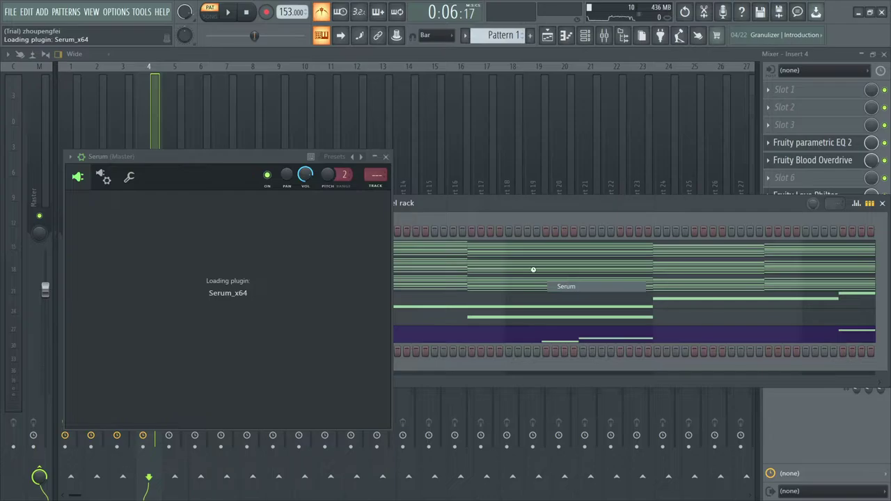
Step: Browse the Serum banks, load the Synth - Float preset from Void Serum Bank and play a test note
click(365, 203)
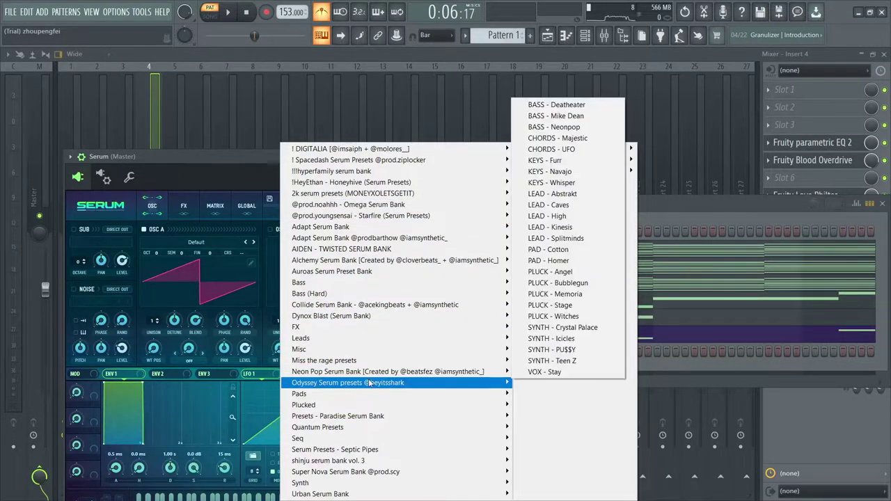
mouse_move(370, 373)
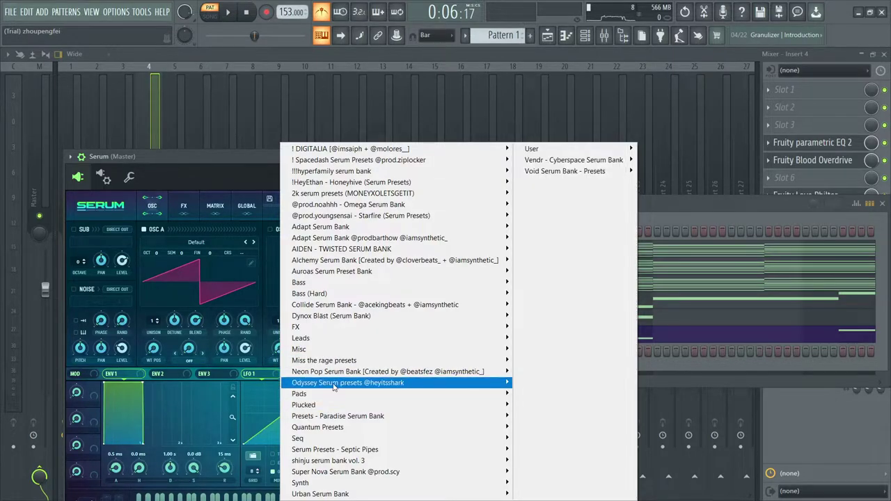
mouse_move(334, 385)
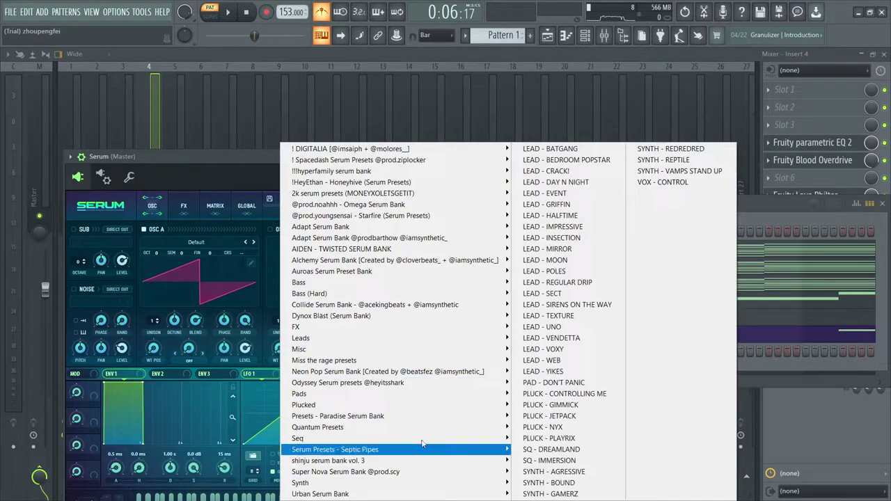
mouse_move(362, 204)
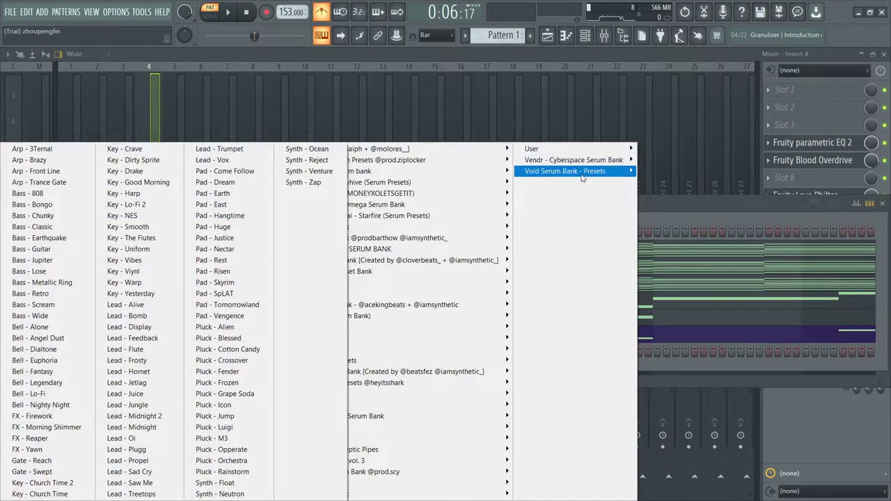
mouse_move(582, 179)
mouse_move(582, 160)
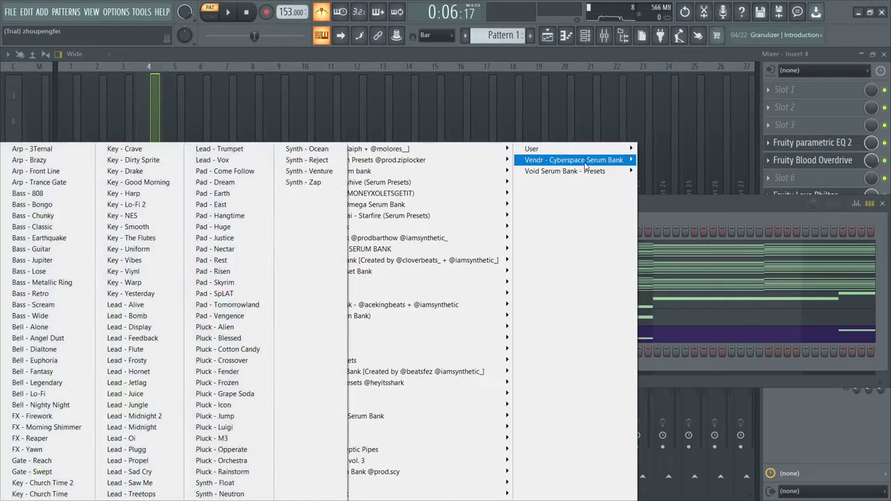
click(216, 483)
key(q)
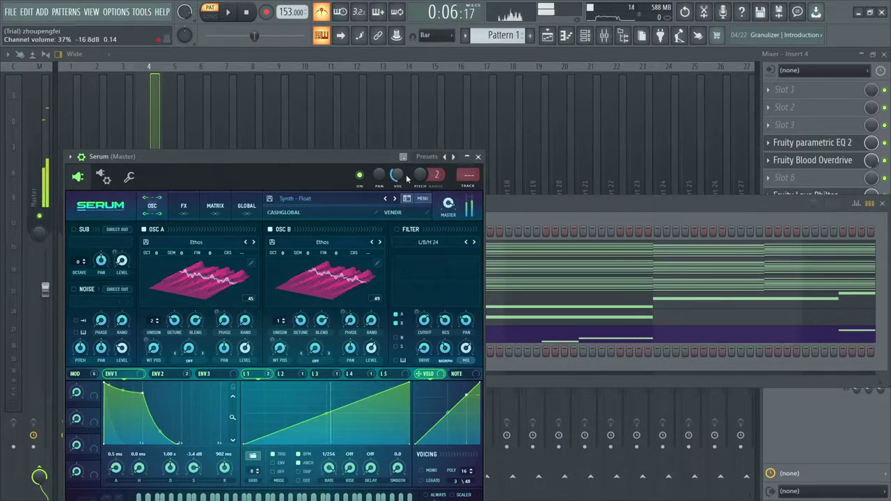
right_click(403, 181)
click(417, 187)
drag(447, 205, 446, 218)
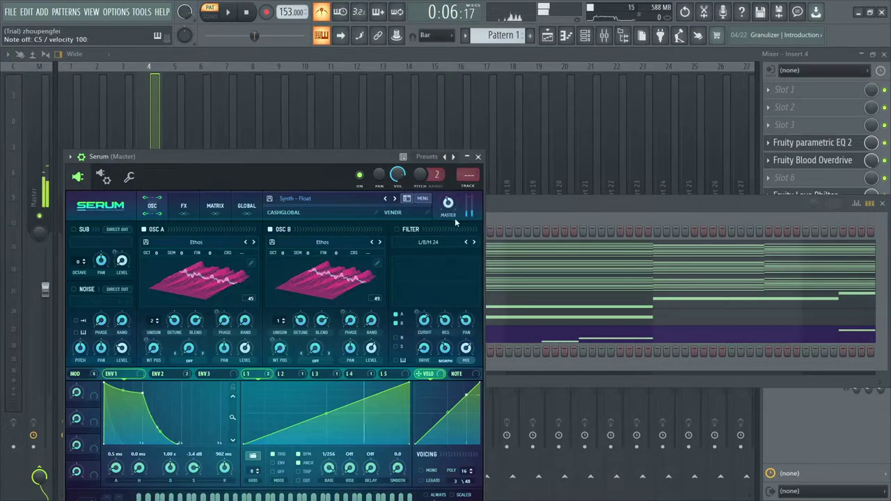
click(478, 157)
Step: Open Serum's piano roll, place one-beat notes G5 on beat 1 and G3 on beat 2 of bar 1, and play them
click(566, 34)
scroll(82, 263, down, 2)
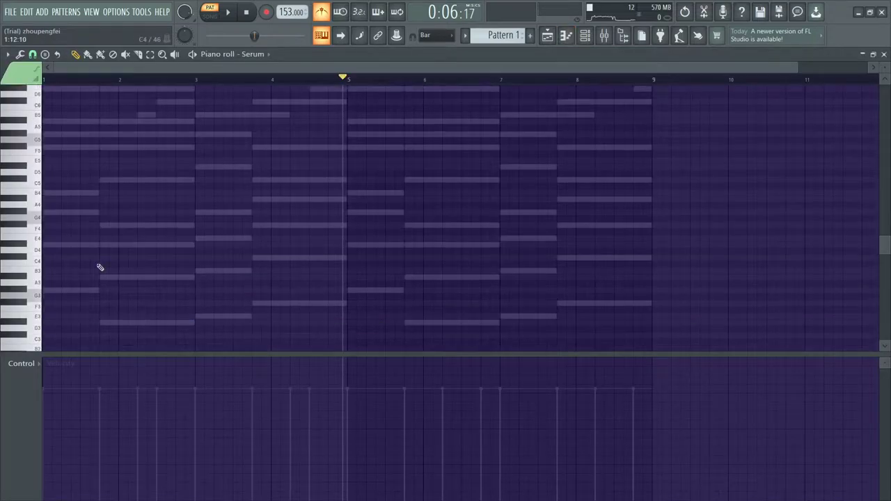
scroll(82, 263, down, 4)
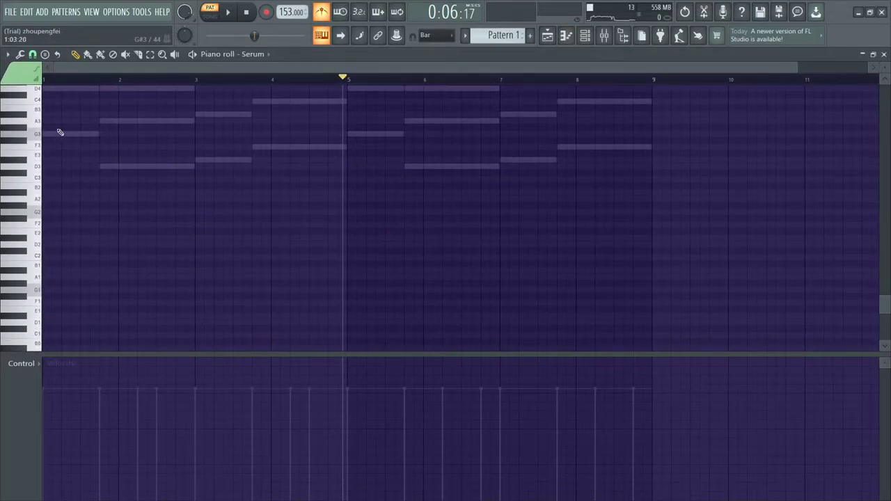
scroll(60, 155, up, 4)
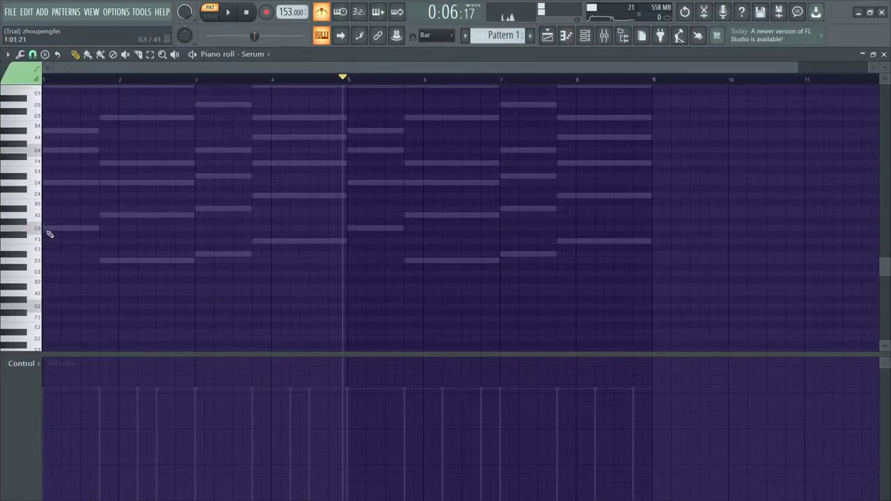
scroll(53, 166, up, 2)
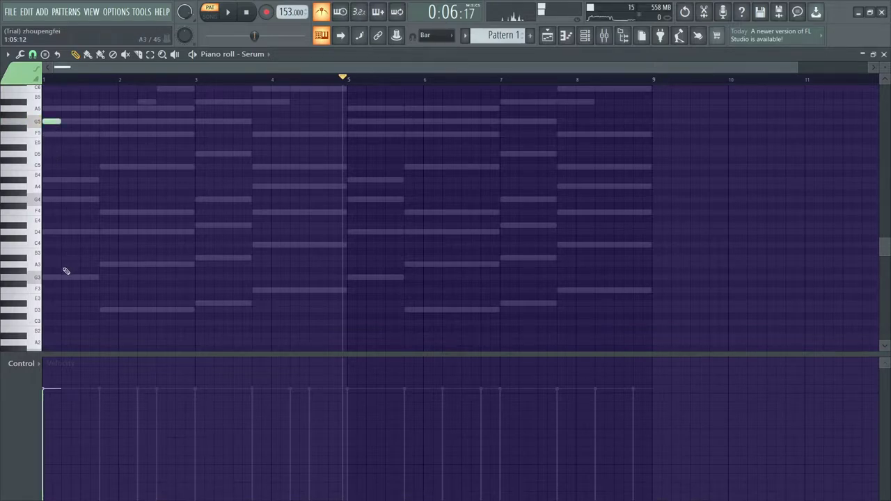
key(space)
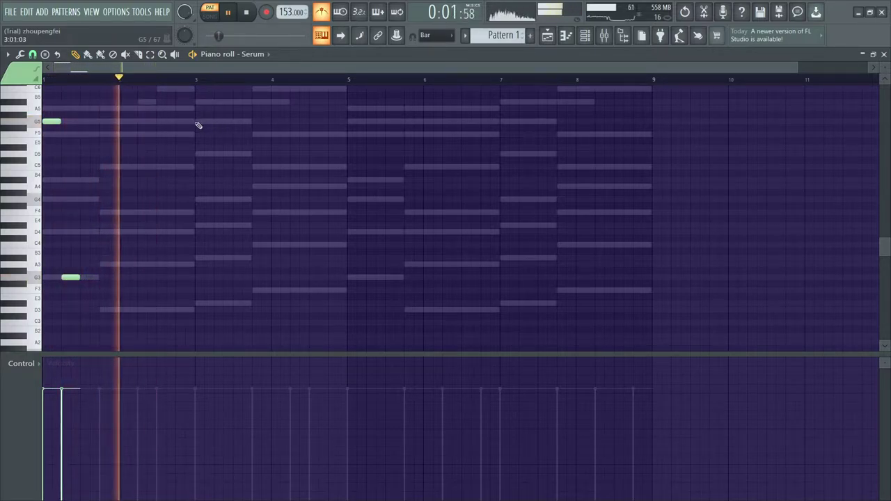
Step: Replace the A5 at the start of bar 3 with a C6, add a G3 on beat 2 and play from bar 3
key(space)
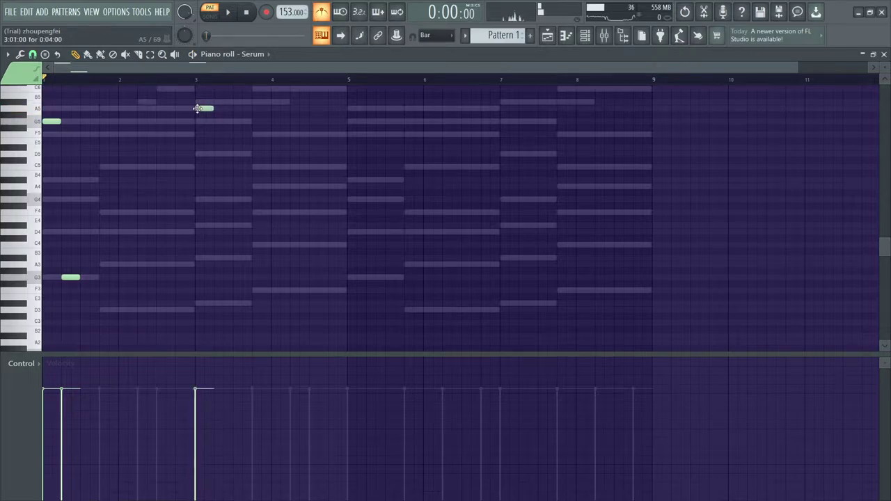
right_click(198, 109)
scroll(198, 108, up, 1)
key(space)
click(199, 104)
click(219, 291)
click(195, 80)
key(space)
Step: Place a one-beat D6 on beat 1 of bar 4 and a C4 on beat 2, auditioning from bar 3
click(272, 89)
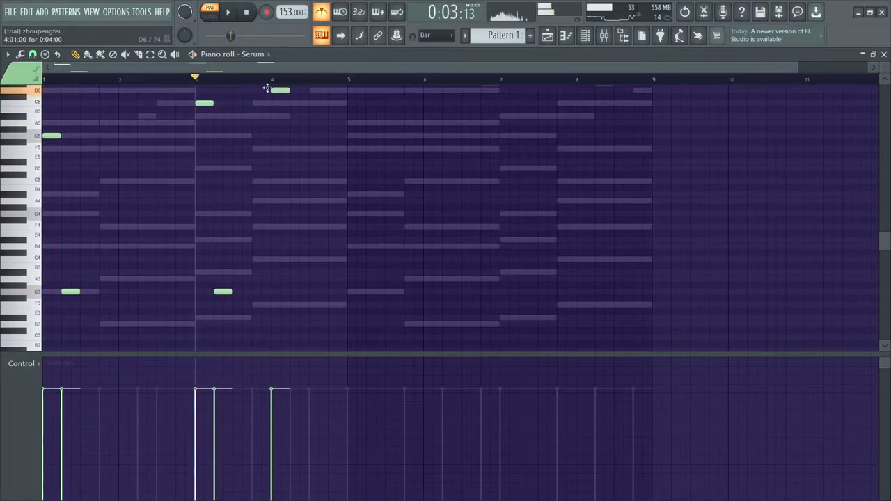
click(295, 290)
key(space)
scroll(303, 290, up, 1)
key(space)
drag(297, 290, 296, 258)
key(space)
Step: Add a one-beat G3 in bar 4 that starts half a beat after the C4
click(322, 291)
drag(324, 292, 311, 291)
key(space)
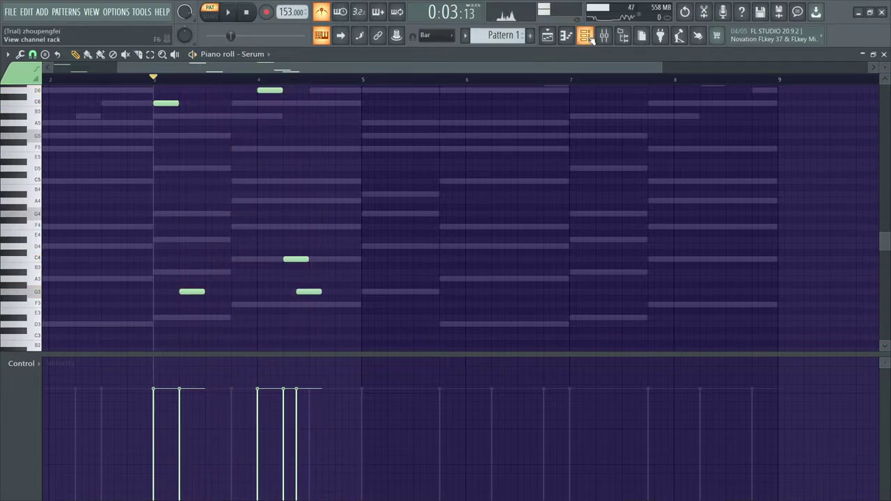
Step: Play the pattern from bar 3 and check Serum's instrument window
click(584, 35)
key(space)
click(315, 351)
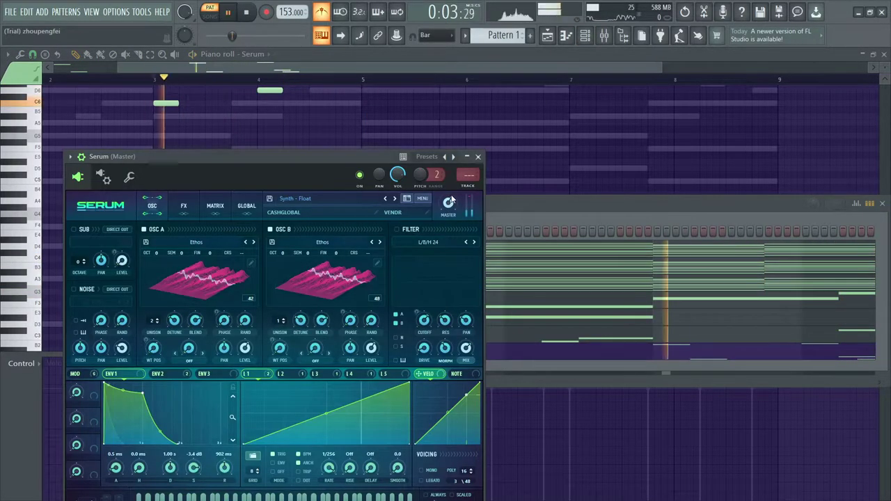
click(479, 154)
key(F6)
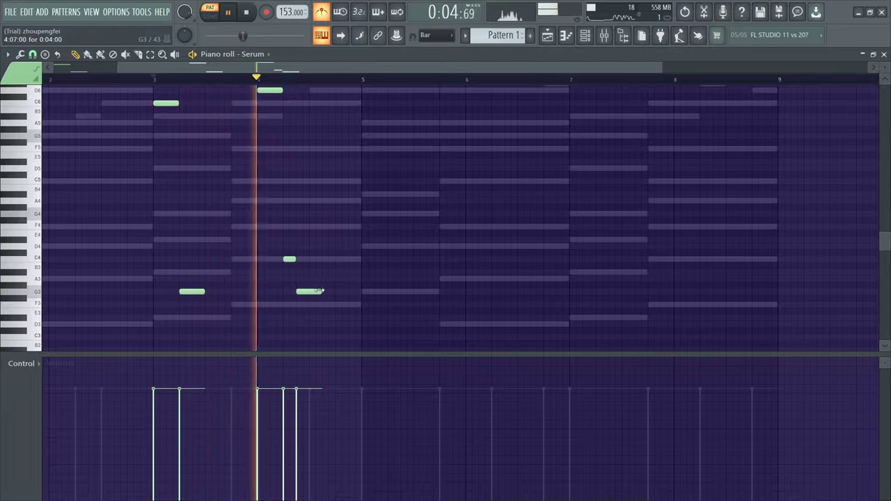
Step: Shorten bar 4's C4 and G3 to half a beat each and duplicate the four-bar Serum phrase into bars 5 to 8
scroll(320, 296, down, 2)
key(ctrl+a)
key(ctrl+b)
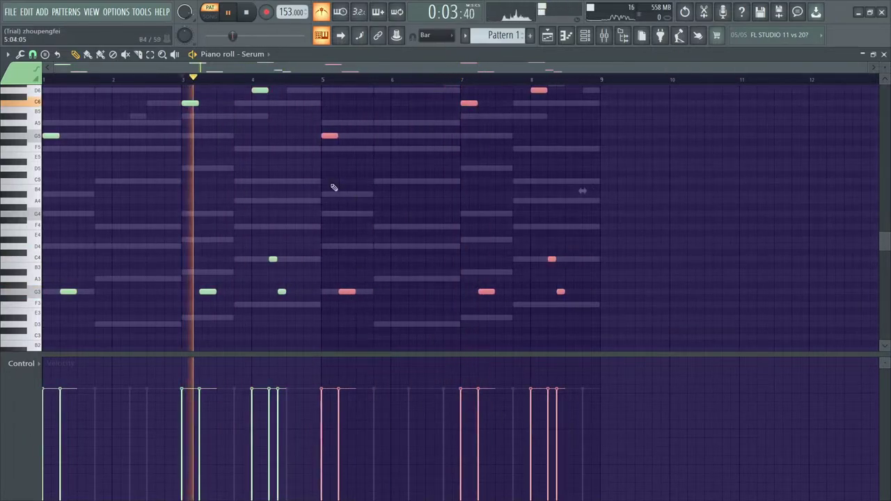
Step: Add a one-beat C5 on beat 2 of bar 6 in the Serum part
click(411, 151)
click(416, 181)
click(451, 181)
right_click(451, 181)
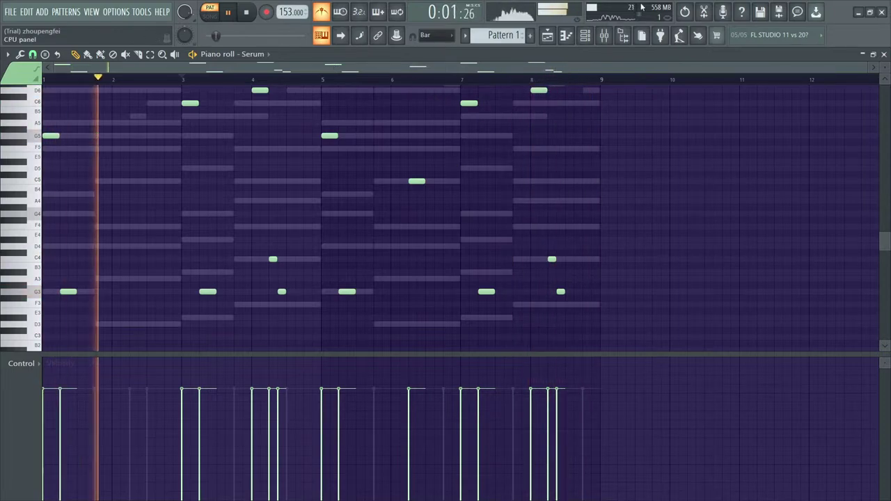
Step: Route Serum to mixer Insert 5, load Fruity Parametric EQ 2 in slot 5 and cut the lows below about 200 Hz
key(F6)
drag(281, 351, 281, 346)
double_click(281, 351)
click(801, 157)
click(626, 292)
drag(58, 195, 112, 264)
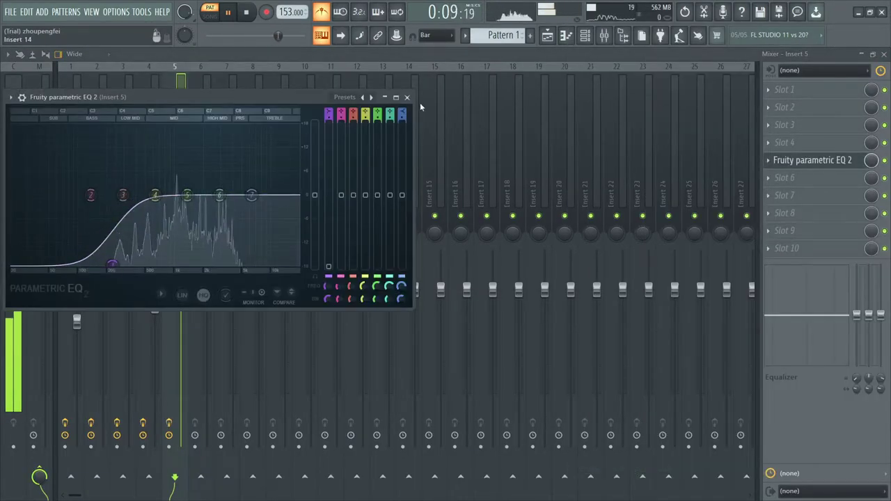
click(407, 96)
click(601, 36)
Step: Toggle the mute states of the Albino3, Xpand!2 #2 and Xpand!2 channels
click(241, 333)
click(241, 317)
click(241, 299)
click(882, 203)
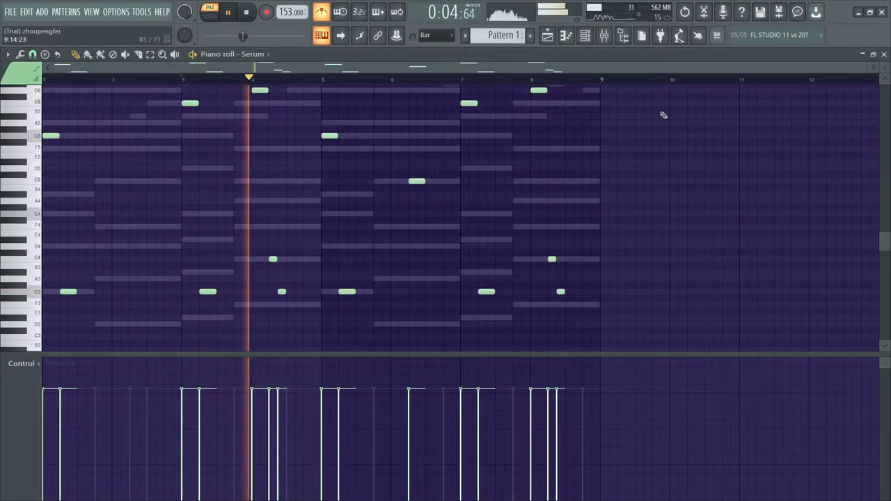
Step: Reopen Insert 5's equalizer and inspect Serum's effects page
click(604, 35)
click(838, 162)
key(F6)
click(312, 351)
click(190, 211)
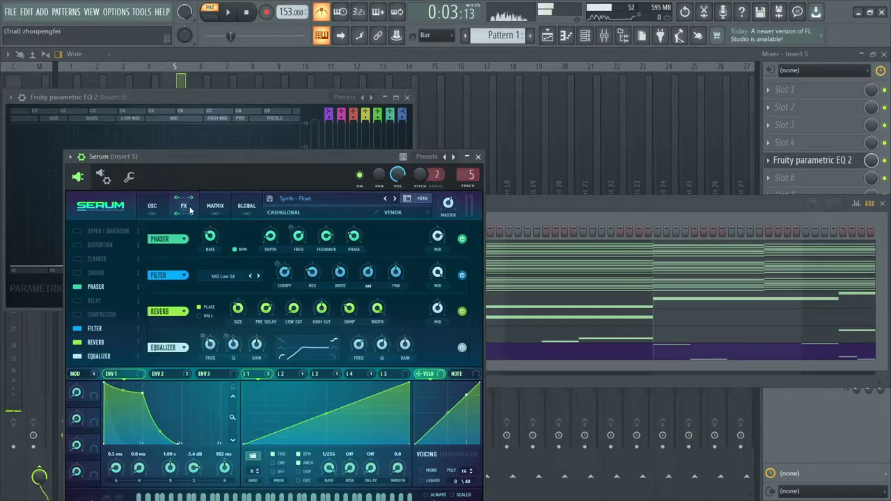
click(478, 156)
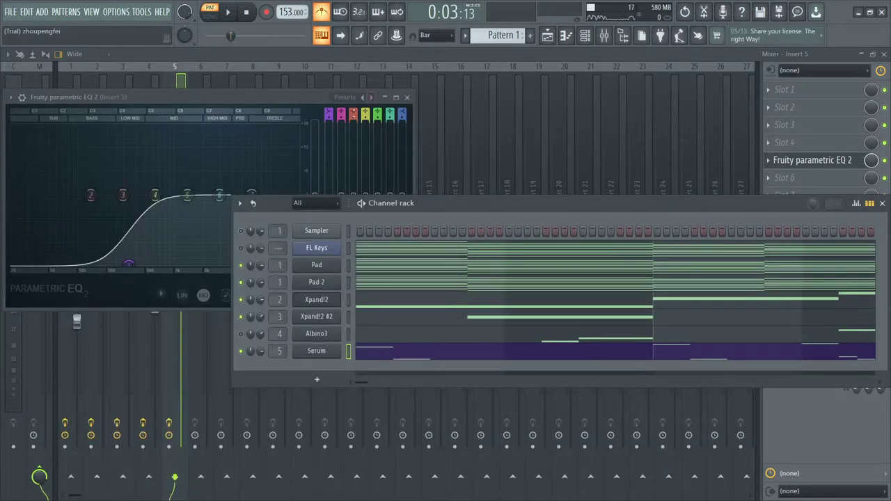
Step: Set a higher, steeper low cut in Insert 5's Fruity Parametric EQ 2 and play the pattern
click(330, 116)
key(space)
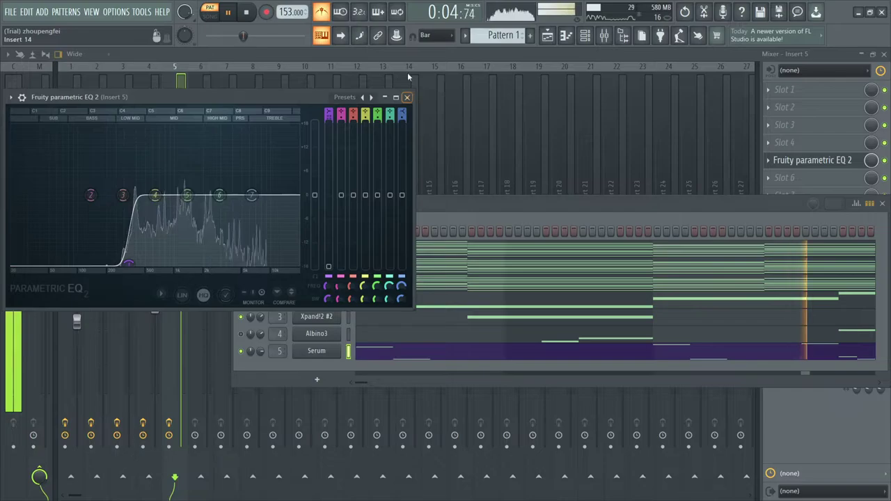
click(407, 98)
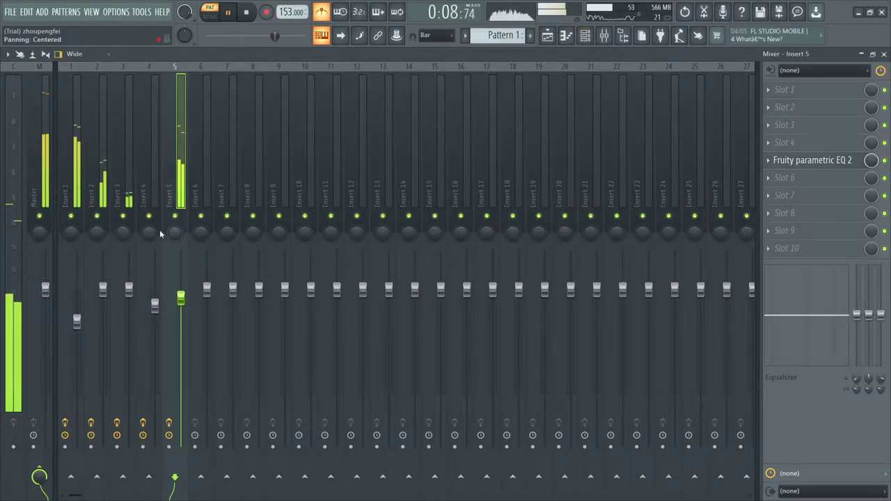
Step: Pan Insert 5 44% right and Insert 4 31% left, and switch the Albino3 channel back on
drag(175, 231, 149, 242)
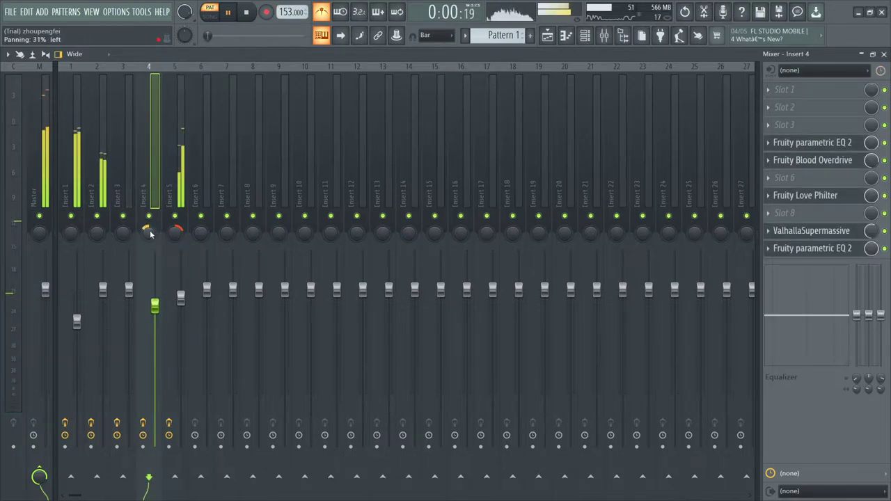
drag(172, 229, 172, 229)
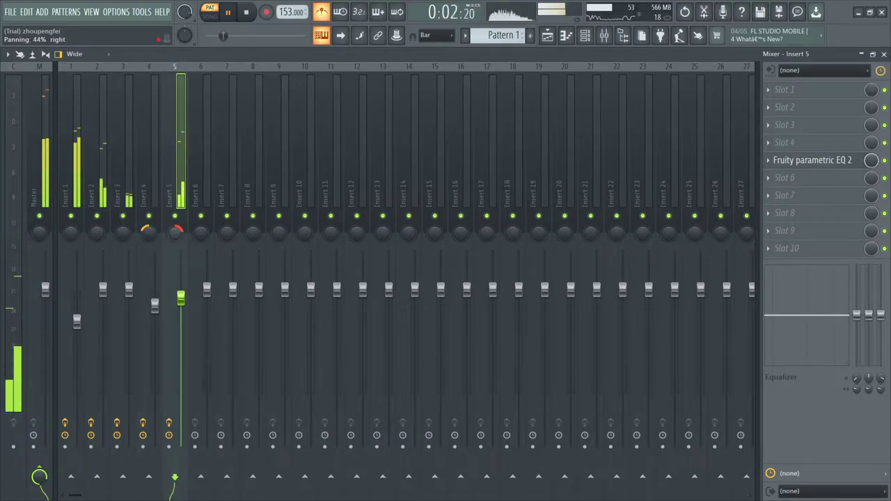
click(586, 38)
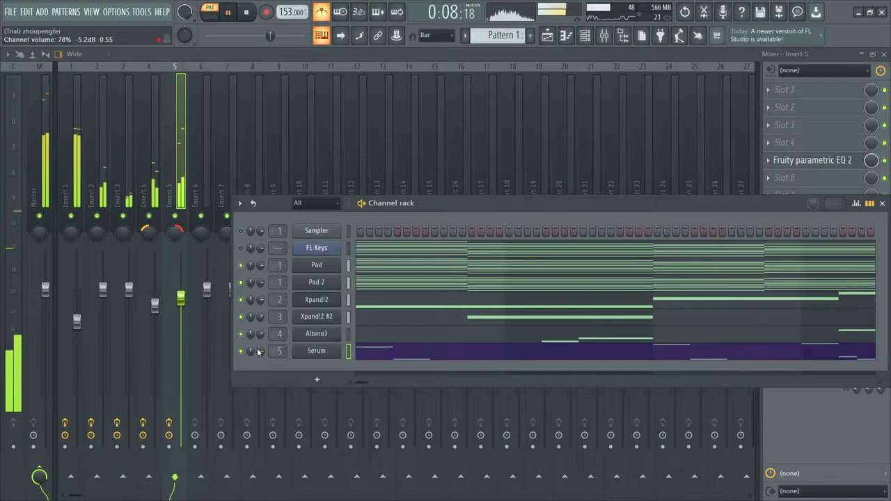
Step: Reset Insert 4's volume and rebalance it by lowering the faders of Inserts 4 and 5
right_click(157, 311)
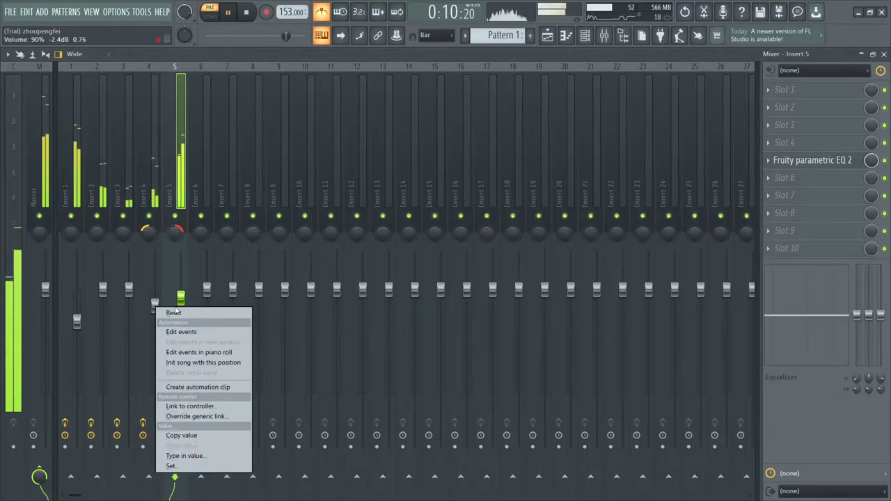
click(173, 312)
drag(159, 293, 180, 303)
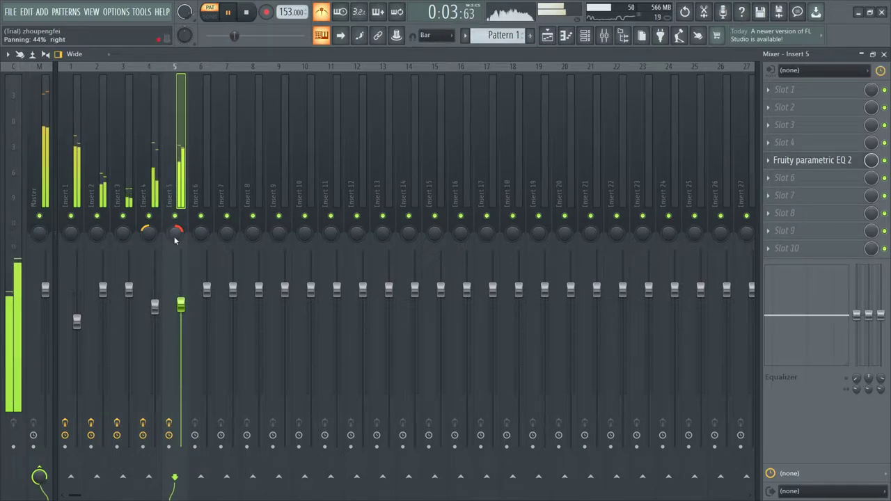
Step: Pan Insert 4 48% left and raise its volume slightly while the pattern plays
drag(156, 237, 156, 241)
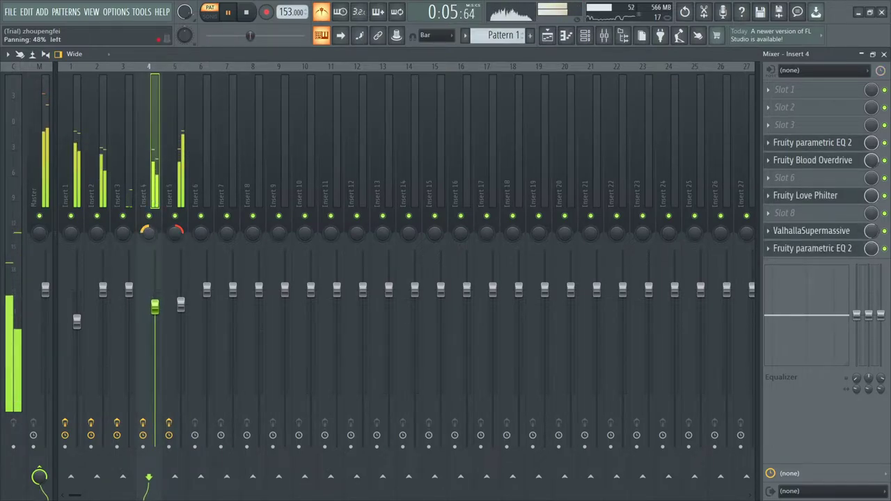
scroll(160, 308, up, 1)
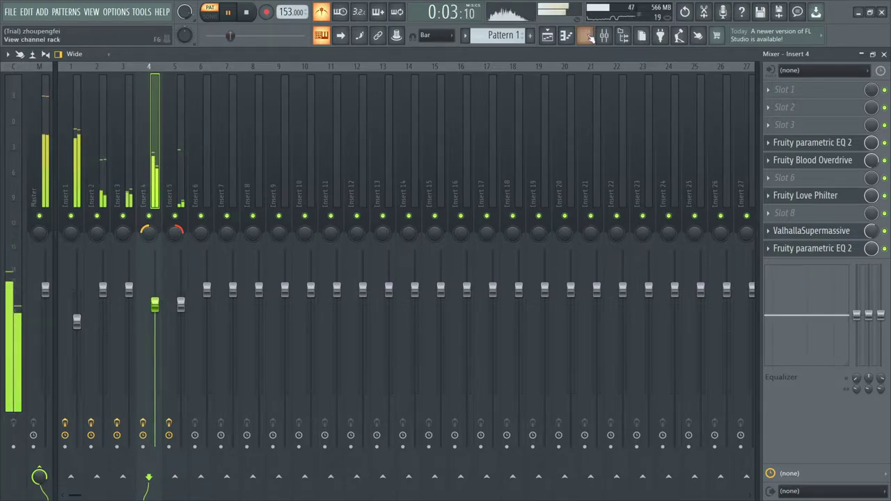
click(175, 232)
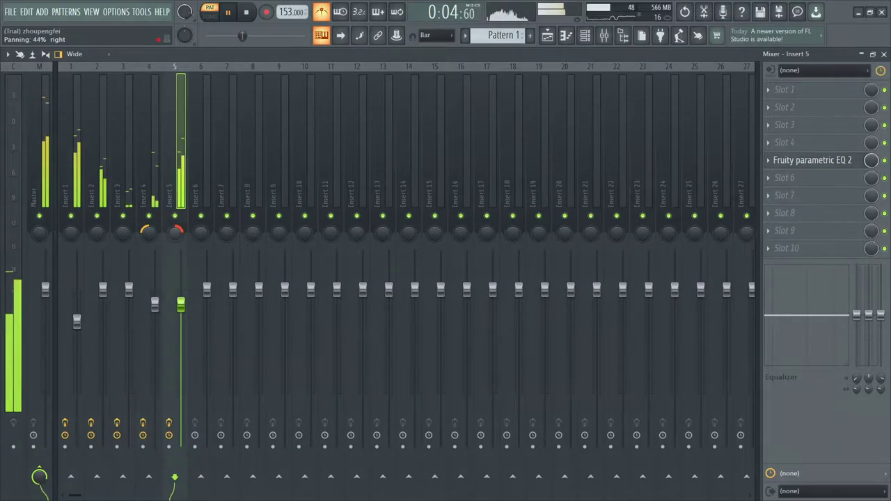
click(150, 233)
Step: Open ElectraX's piano roll and place one-beat notes G5 on beat 3 and C5 on beat 4 of bar 1
click(588, 40)
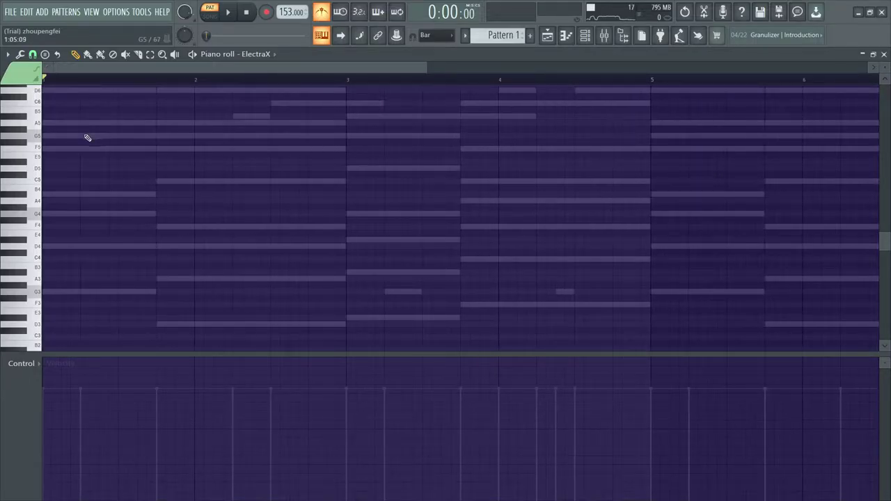
click(81, 136)
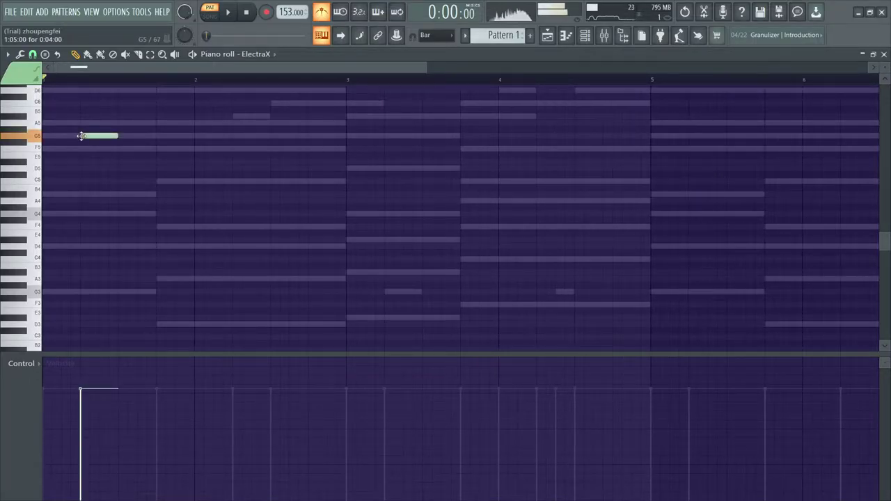
right_click(85, 136)
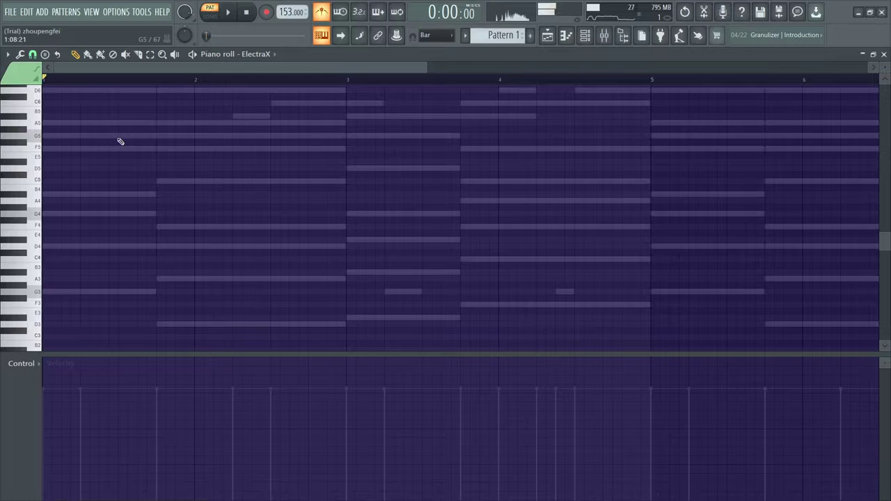
click(119, 139)
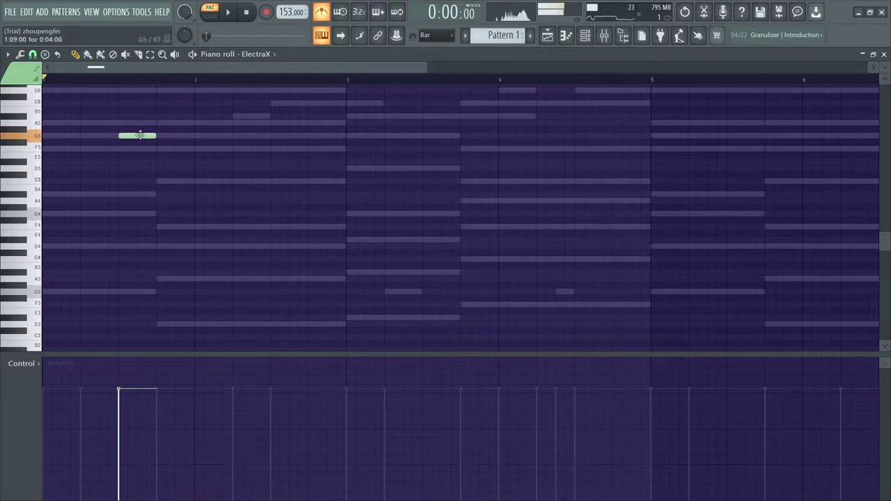
click(159, 197)
right_click(162, 199)
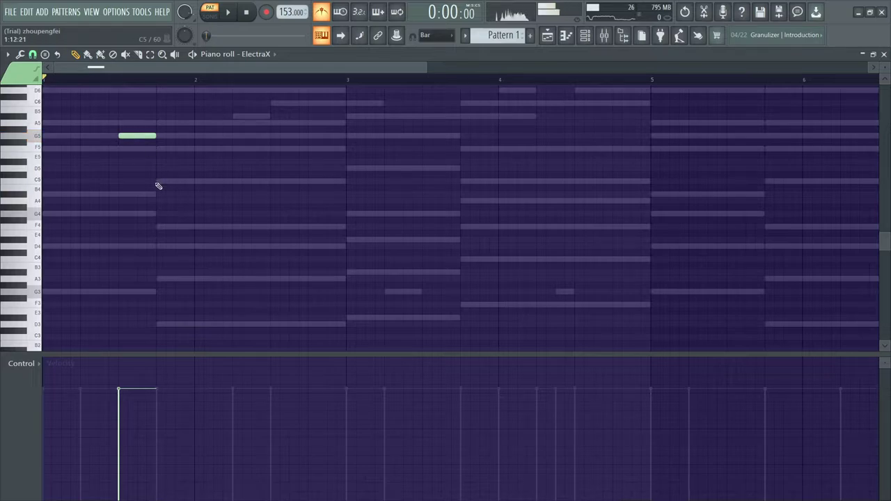
click(155, 181)
mouse_move(152, 180)
mouse_down()
mouse_move(171, 174)
mouse_move(159, 183)
mouse_up()
Step: Place one-beat notes D5, C5 and D5 on beats 2, 3 and 4 of bar 2
click(241, 168)
drag(268, 168, 259, 167)
click(273, 181)
click(309, 169)
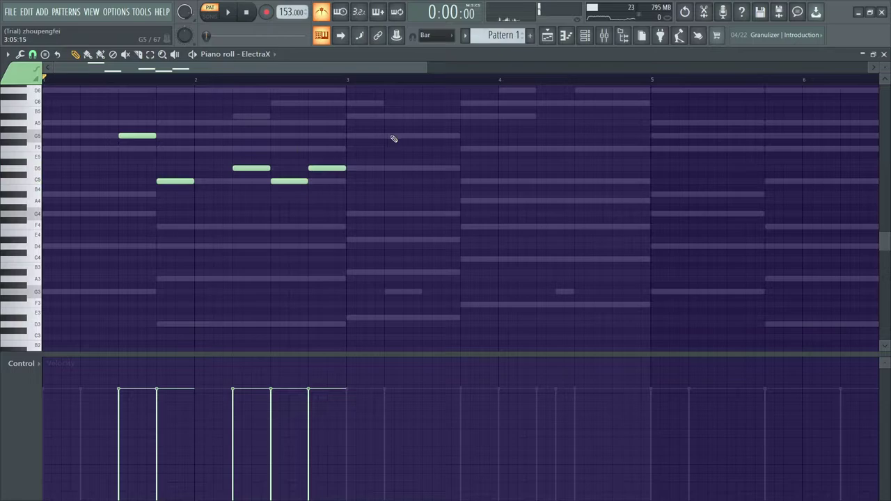
Step: Place one-beat G5 and A#5 on beats 3 and 4 of bar 3, and C6, D6 and A#5 on beats 2 to 4 of bar 4
click(438, 137)
click(462, 116)
drag(501, 103, 541, 111)
click(575, 91)
scroll(630, 115, up, 1)
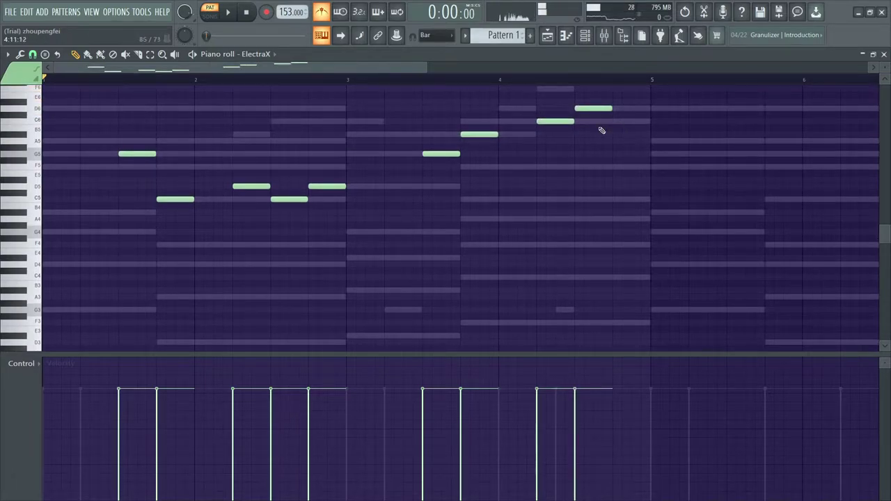
click(613, 140)
drag(611, 143, 610, 130)
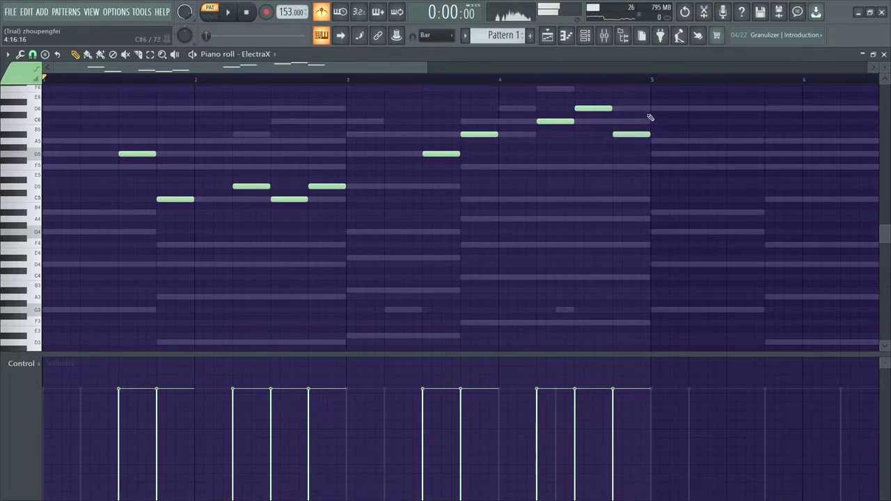
Step: Apply quick legato so each ElectraX note extends to the following one, play the melody and delete the trial D6 in bar 5
key(ctrl+l)
key(space)
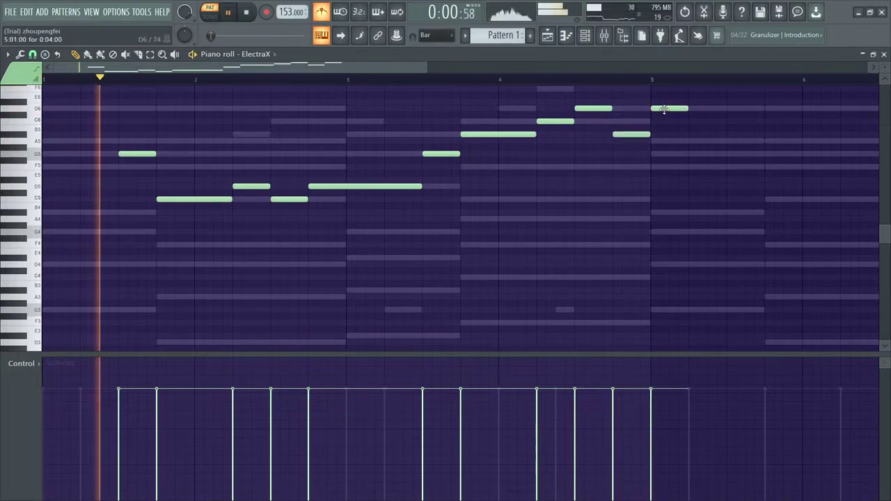
right_click(665, 108)
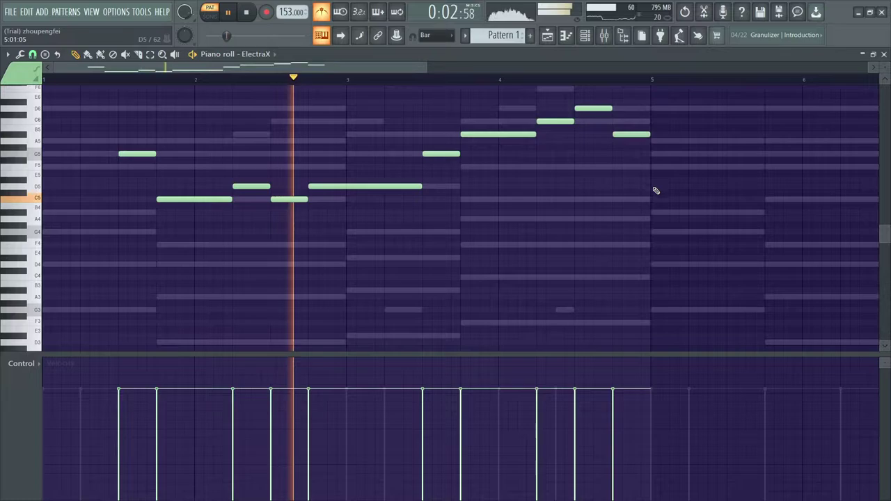
Step: Copy the four-bar ElectraX melody into bars 5 to 8, with its first G5 on beat 3 of bar 5
scroll(658, 197, down, 1)
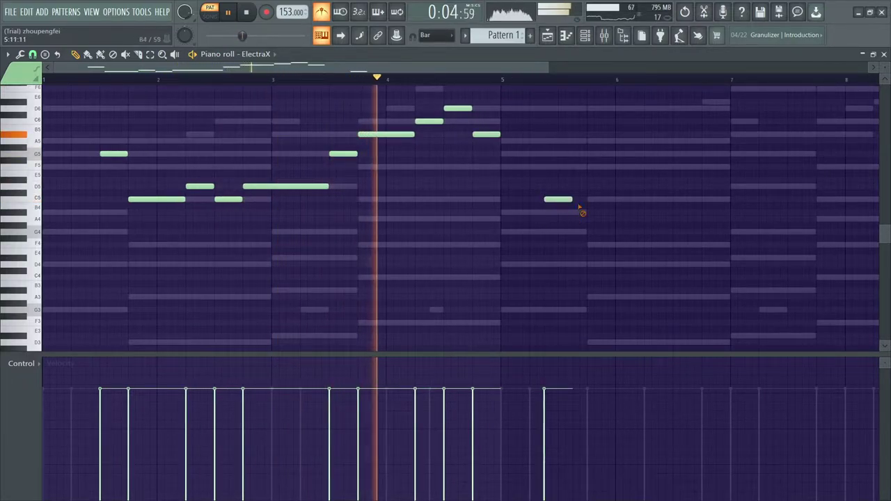
key(ctrl+a)
key(space)
drag(112, 154, 569, 155)
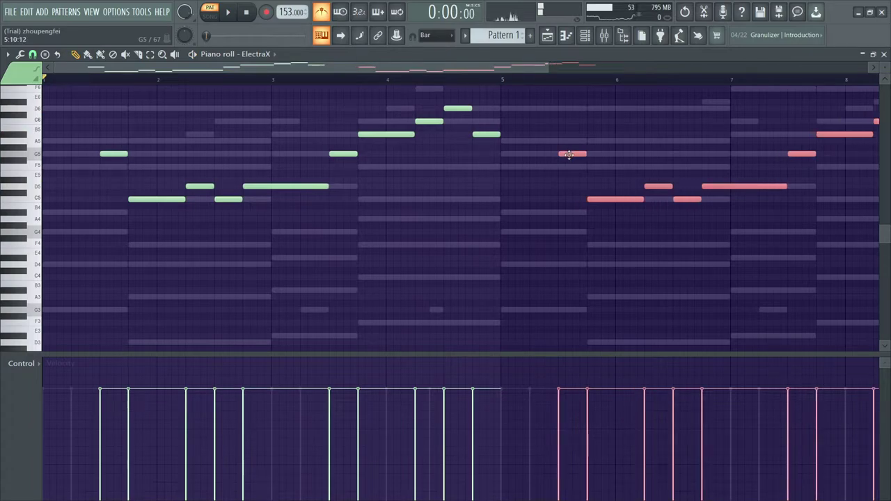
Step: Extend bar 4's final A#5 to meet the G5 in bar 5 and raise the last note of bar 8 to F6
click(483, 233)
right_click(483, 232)
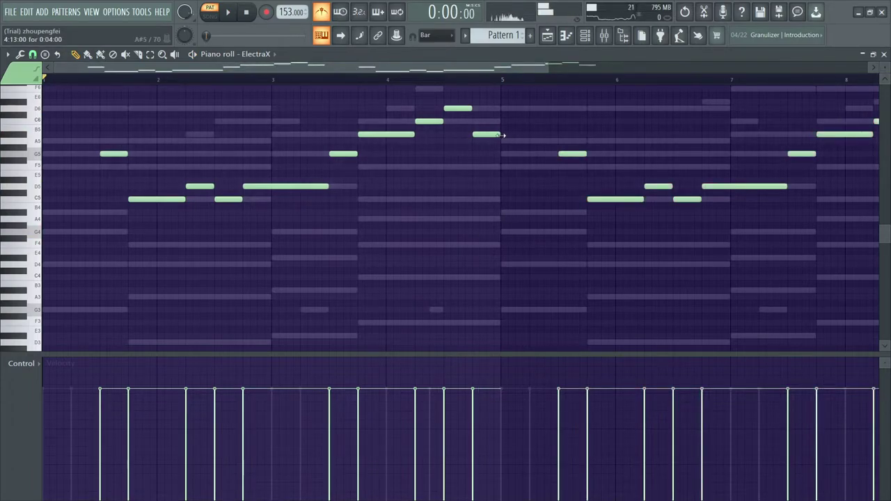
scroll(613, 144, right, 5)
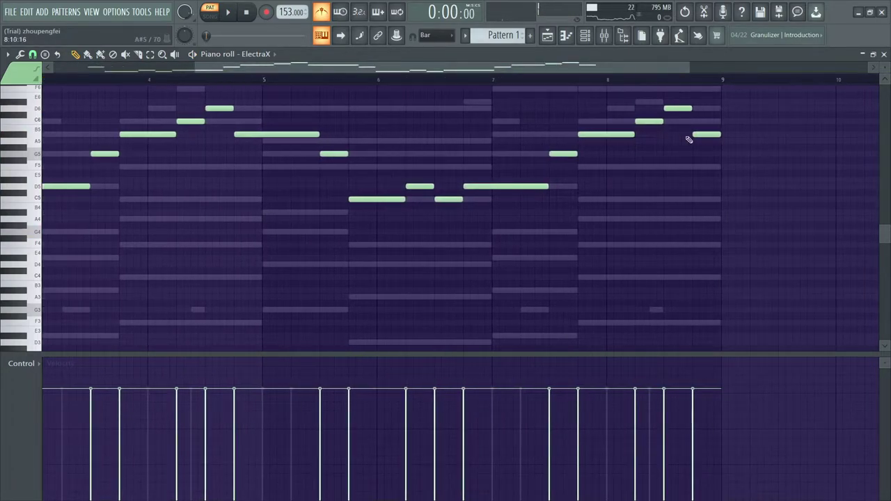
scroll(727, 185, up, 3)
drag(702, 179, 708, 134)
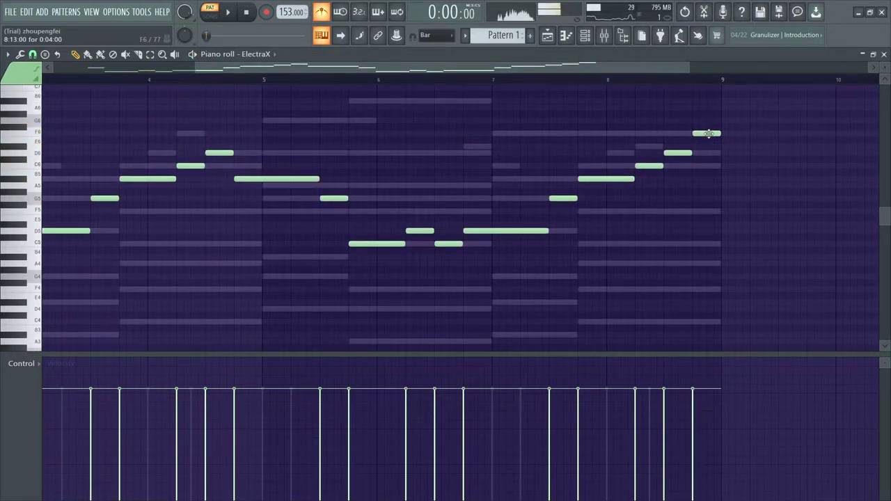
scroll(713, 207, down, 2)
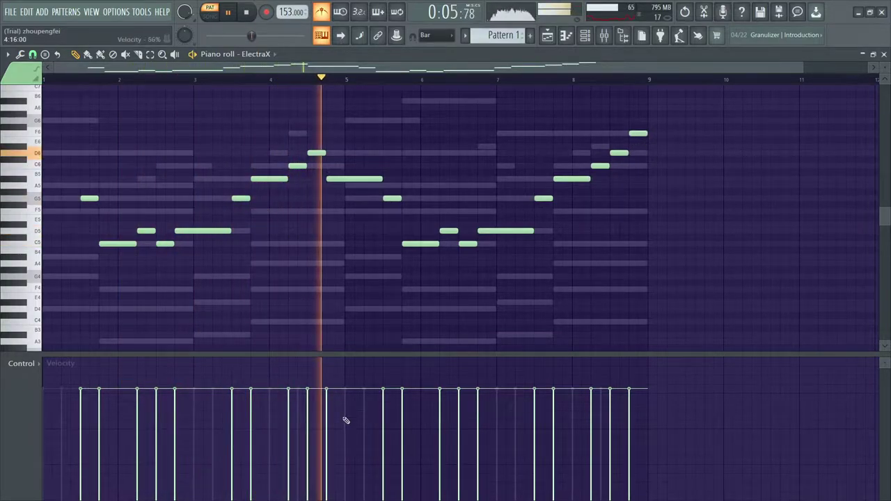
scroll(574, 256, down, 1)
key(ctrl+a)
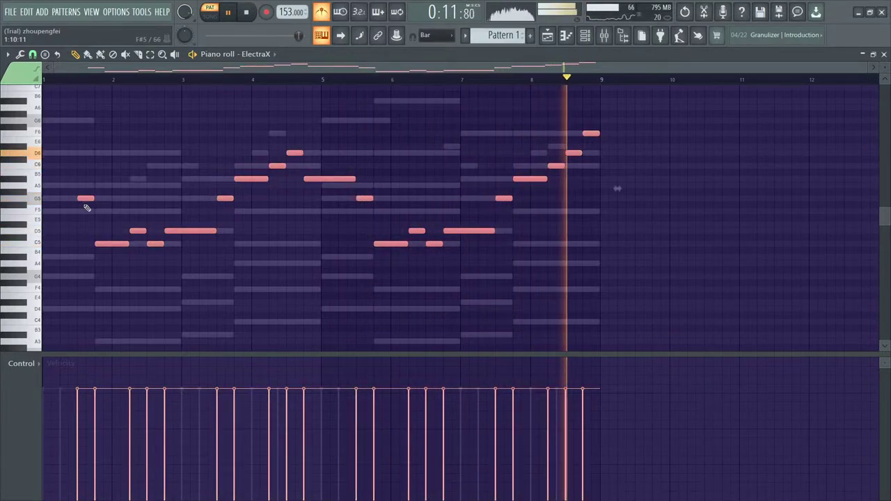
key(space)
drag(84, 199, 655, 207)
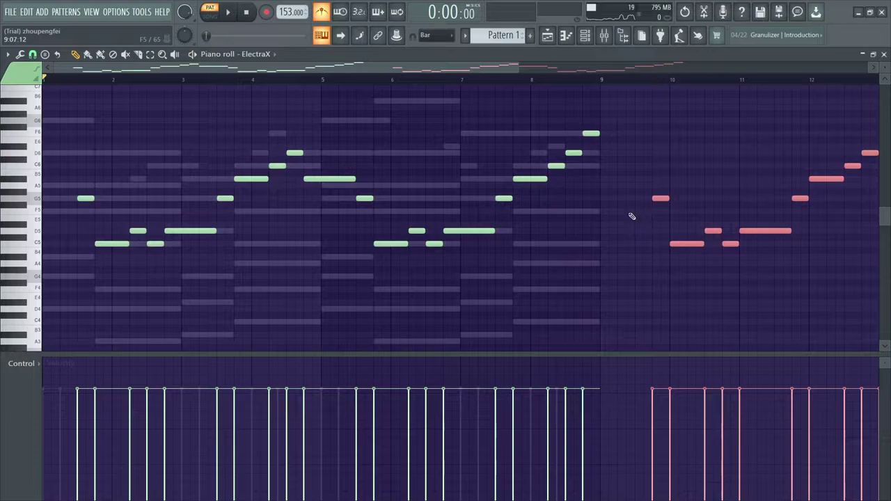
key(Delete)
Step: Duplicate the eight-bar ElectraX melody into bars 9 to 16 and extend bar 8's final F6 to meet bar 9's G5
drag(604, 82, 2, 371)
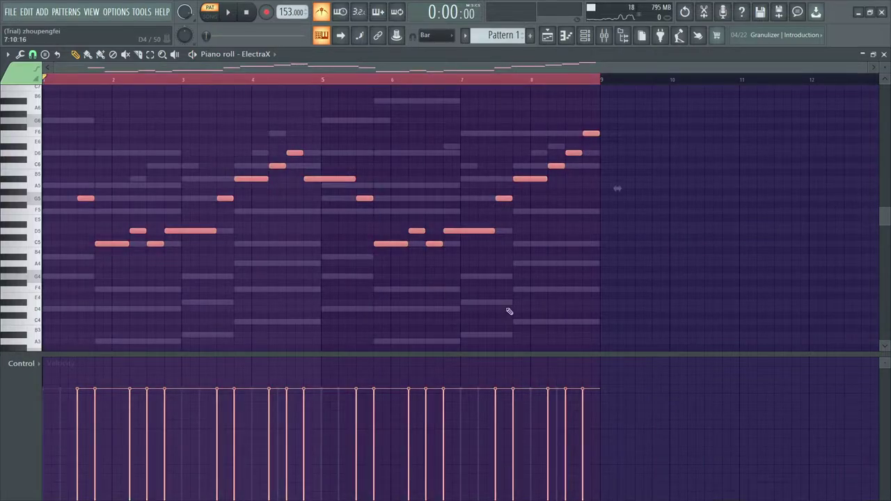
key(ctrl+b)
click(314, 284)
right_click(323, 284)
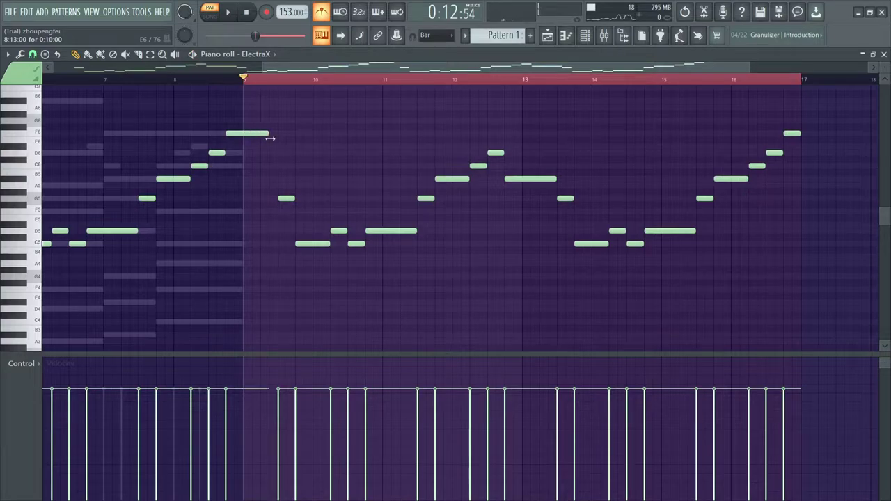
drag(246, 79, 807, 75)
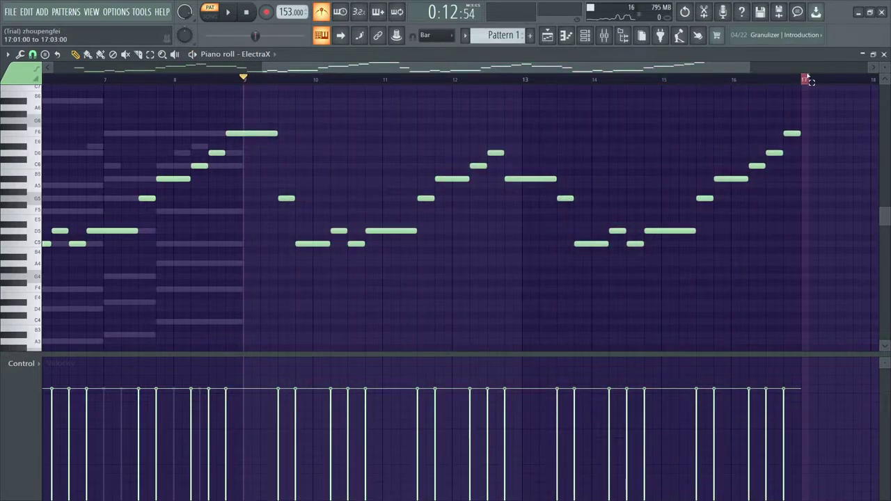
Step: Solo the ElectraX channel and rename Pattern 1 as Arp
click(585, 36)
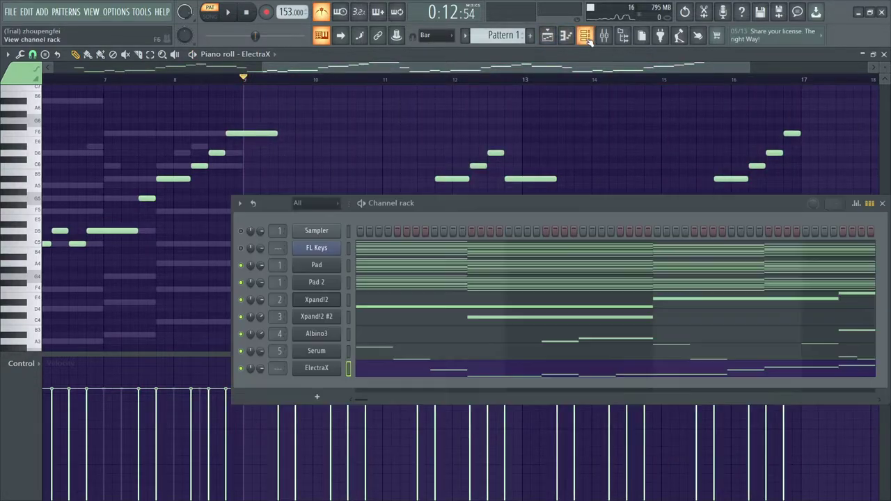
right_click(245, 376)
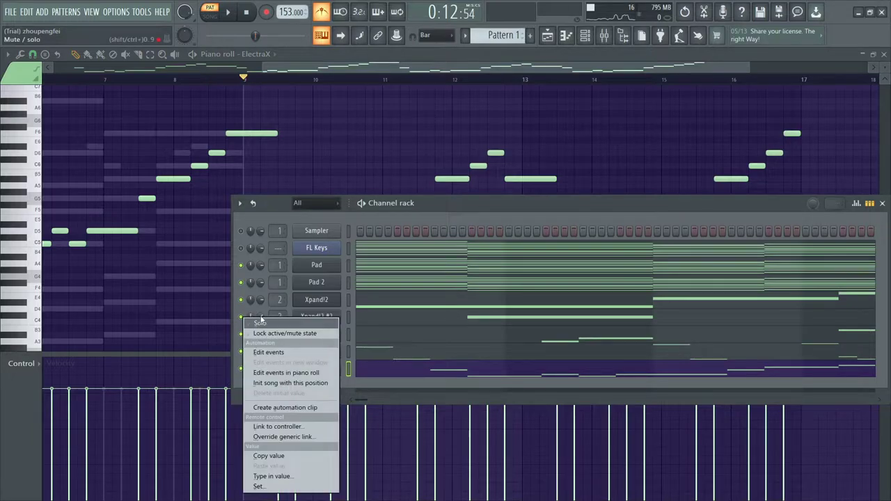
click(265, 323)
click(501, 35)
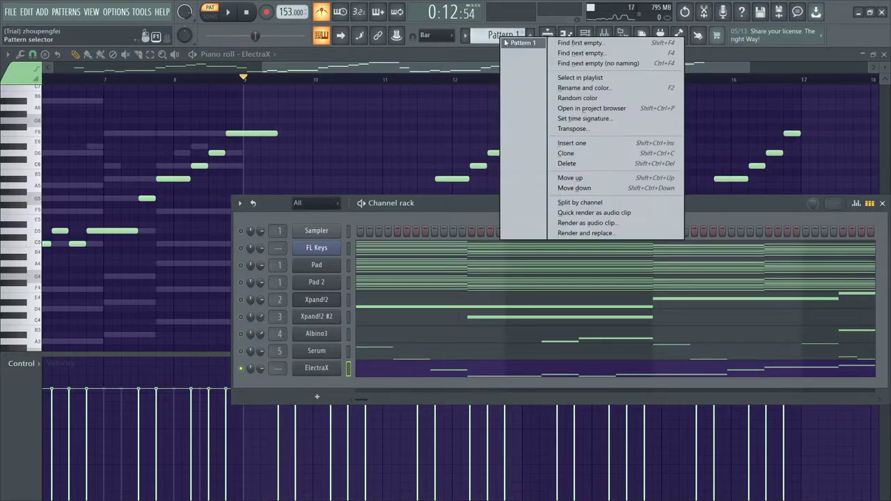
click(590, 87)
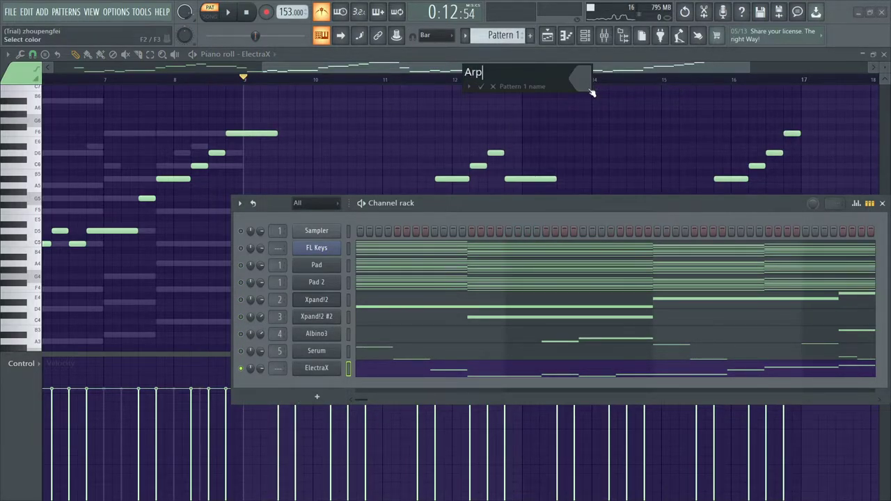
key(Return)
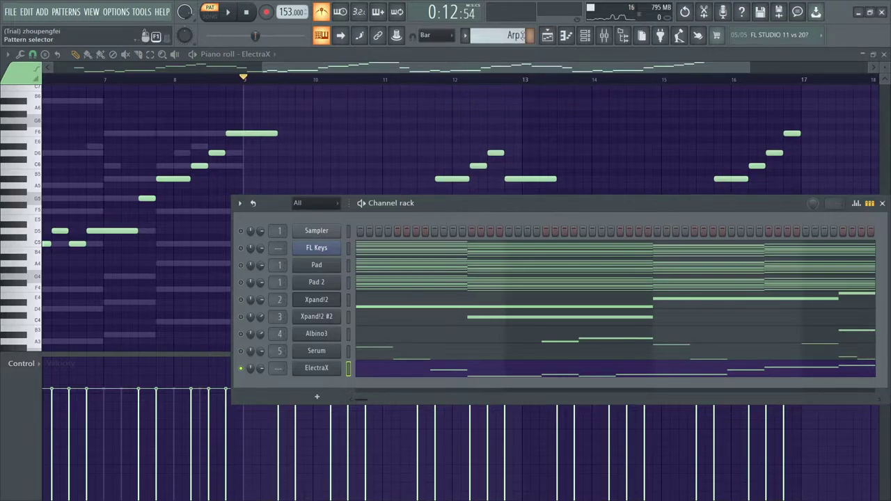
Step: Quick-render the Arp pattern as an audio clip and repeat the Arp pattern clip on Track 1 from bar 9
click(500, 38)
click(569, 211)
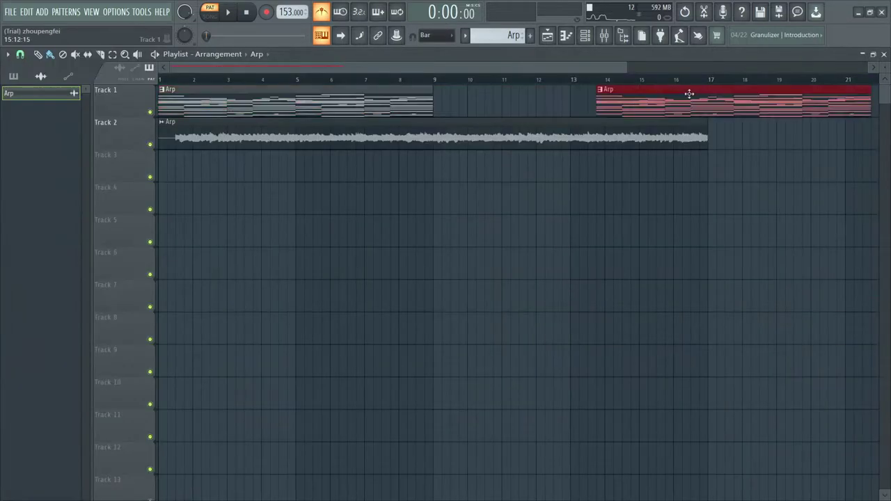
key(space)
key(F6)
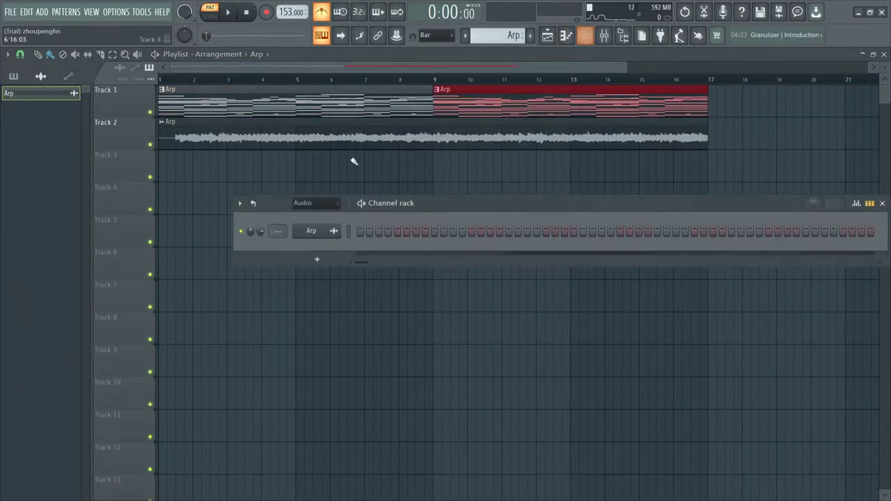
Step: Show all channels, remove the Arp audio channel's icon and route it to mixer track 6
click(306, 203)
click(314, 218)
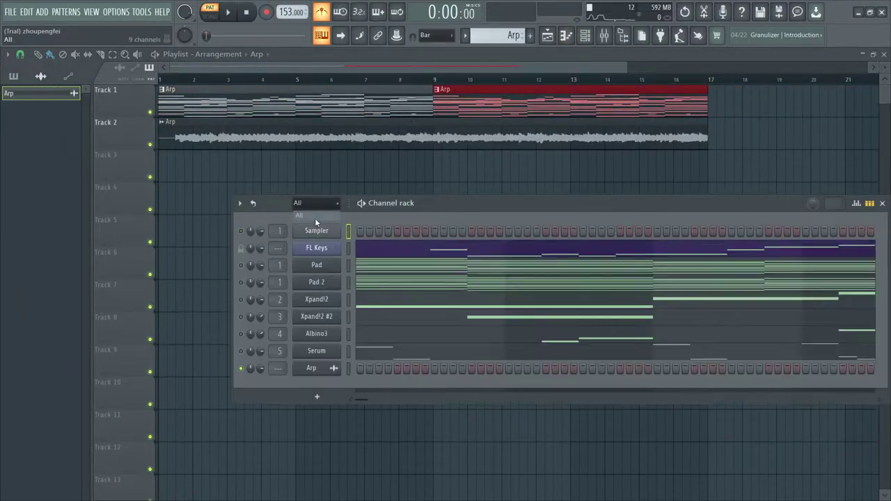
right_click(317, 369)
click(376, 372)
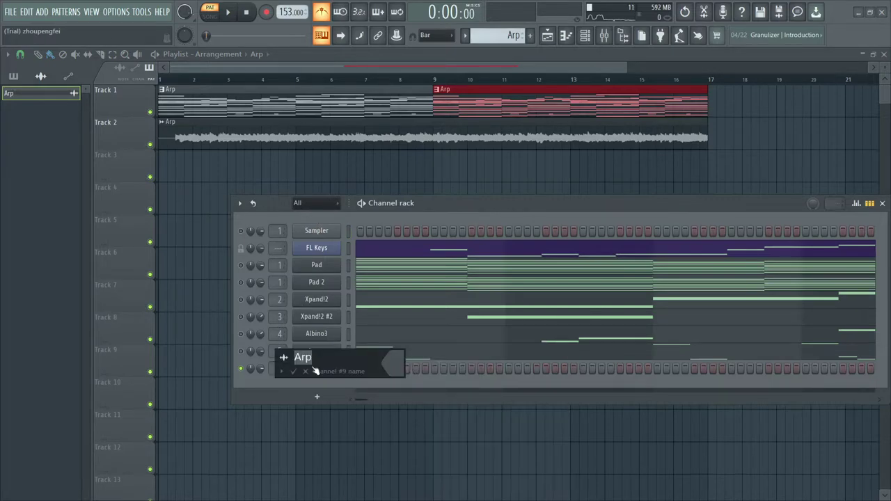
click(286, 359)
click(288, 123)
click(303, 372)
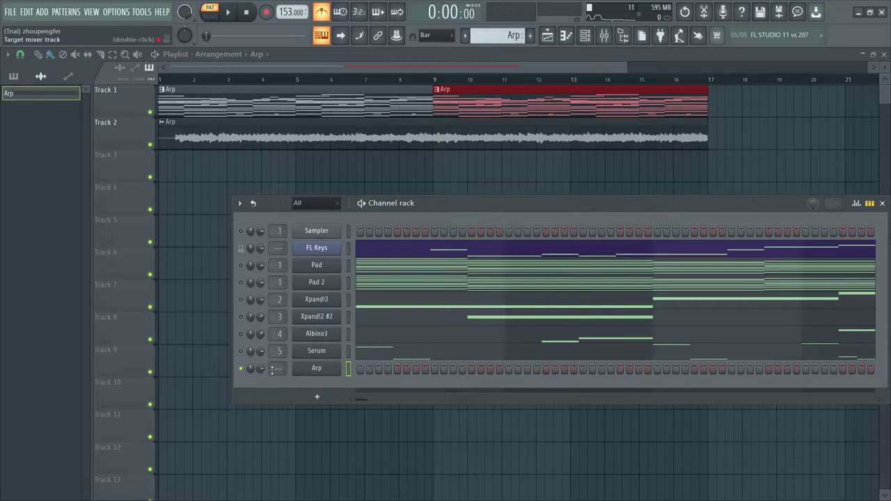
click(331, 353)
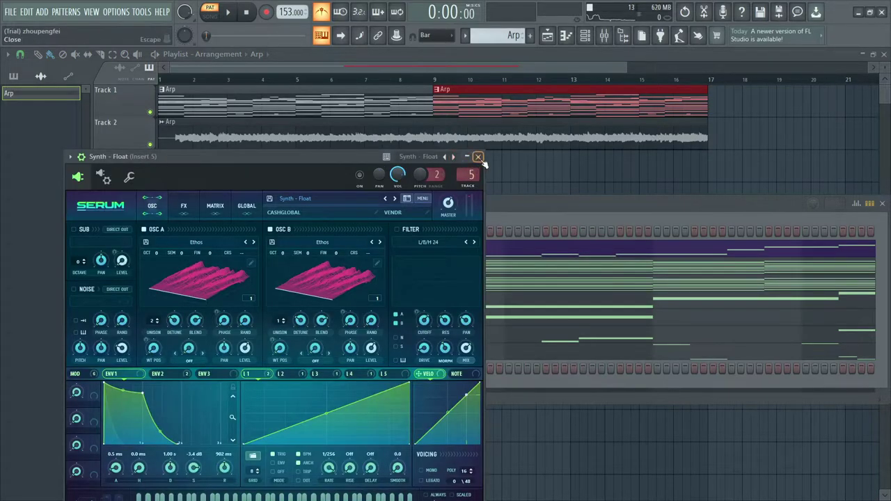
click(478, 157)
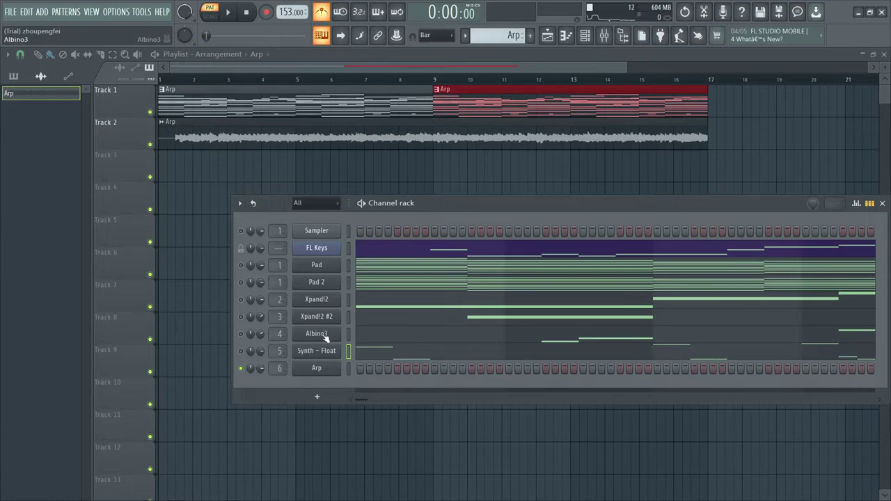
Step: Switch playback to song mode, unmute the Pad and Pad 2 channels and play the arrangement
key(space)
key(space)
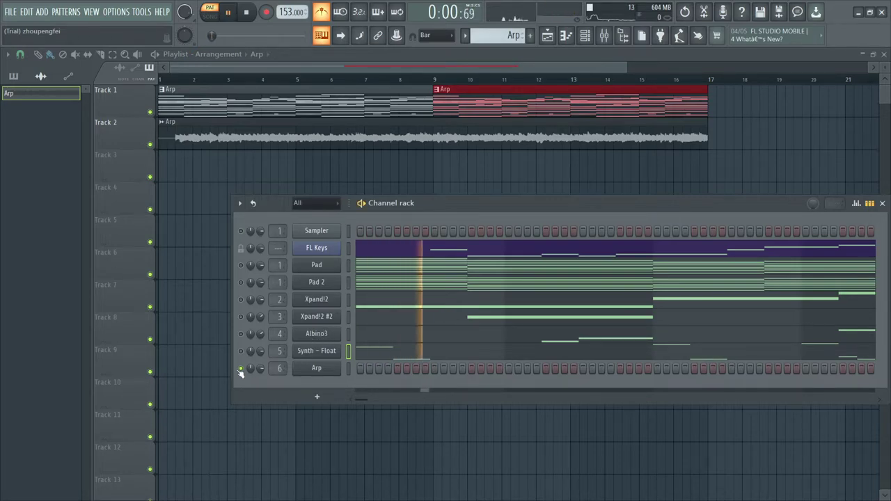
click(211, 20)
key(space)
key(space)
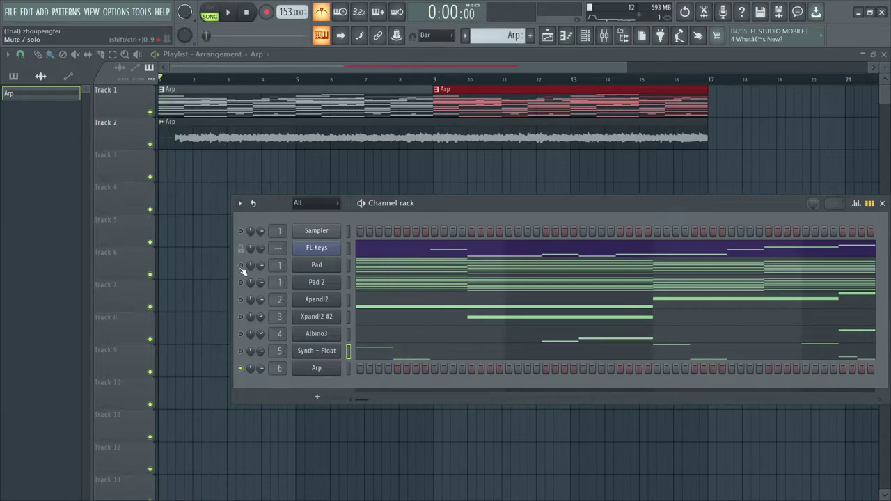
key(space)
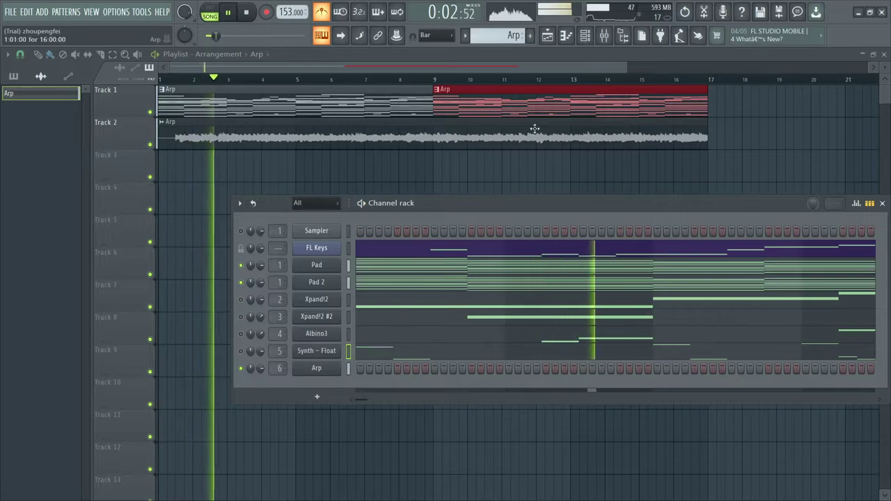
Step: Add Fruity Parametric EQ 2 to slot 4 of mixer Insert 6 and pull band 1 down to cut the Arp's lows
click(605, 36)
key(space)
click(204, 157)
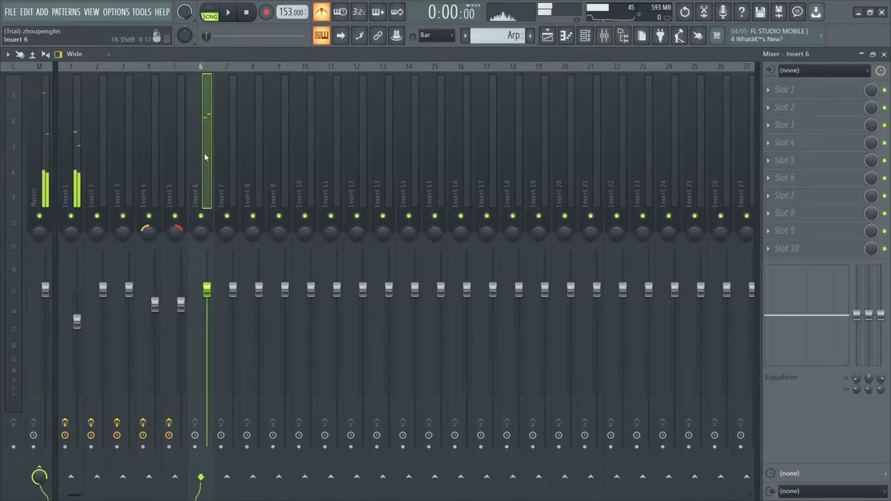
click(799, 144)
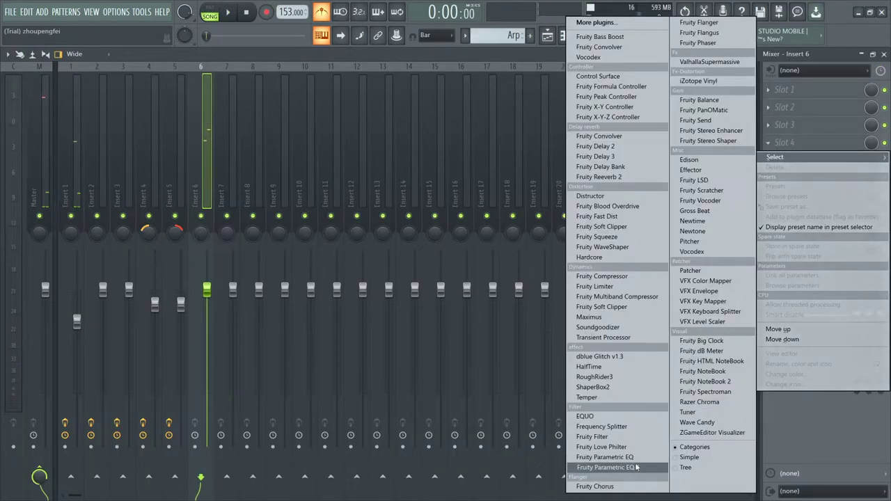
click(644, 471)
key(space)
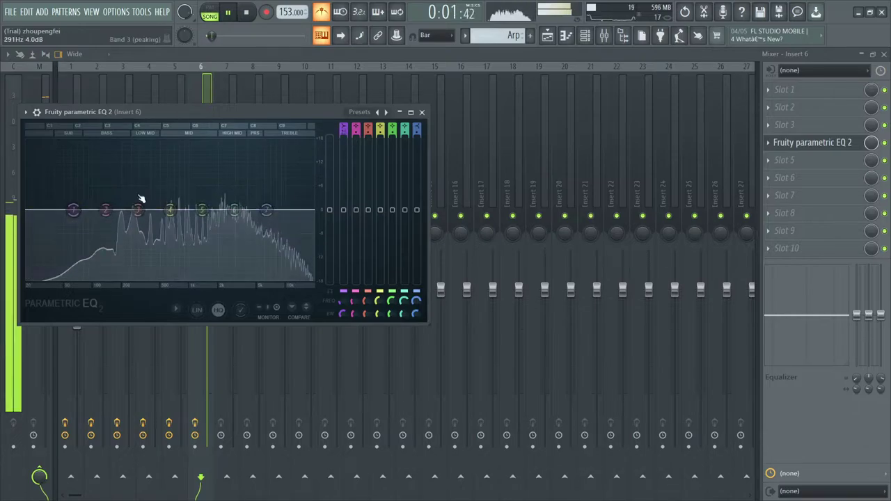
drag(73, 213, 143, 278)
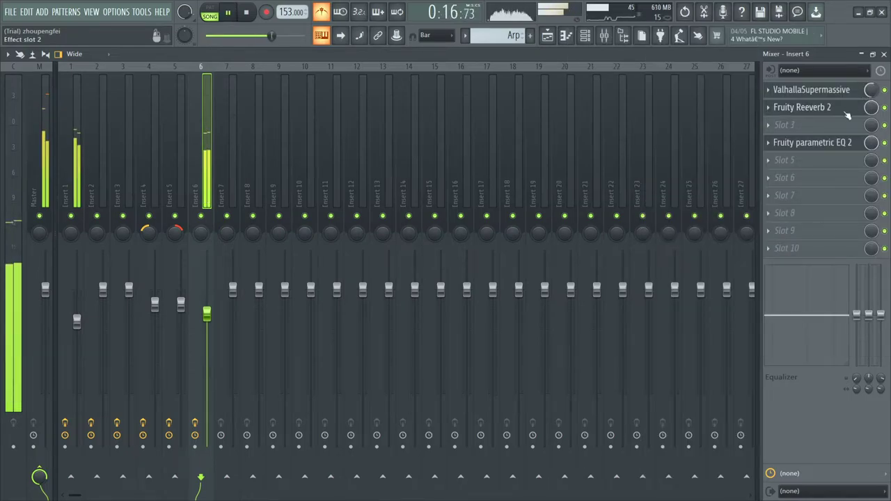
click(843, 124)
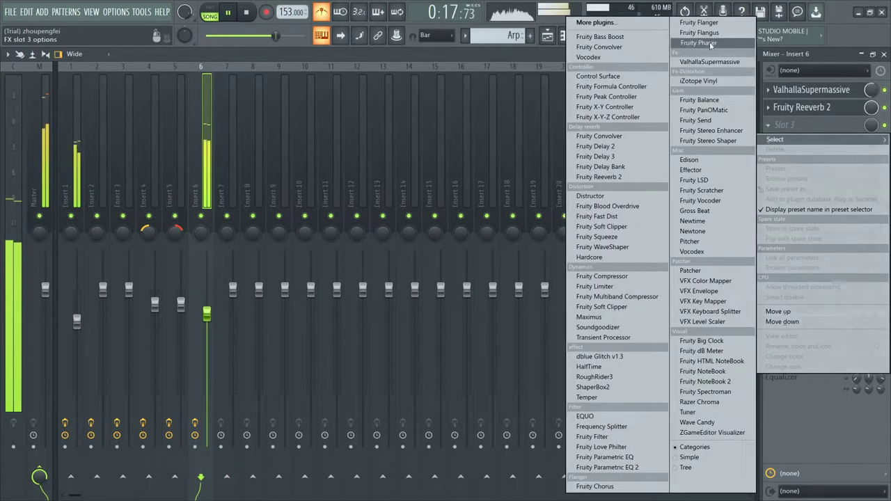
click(840, 120)
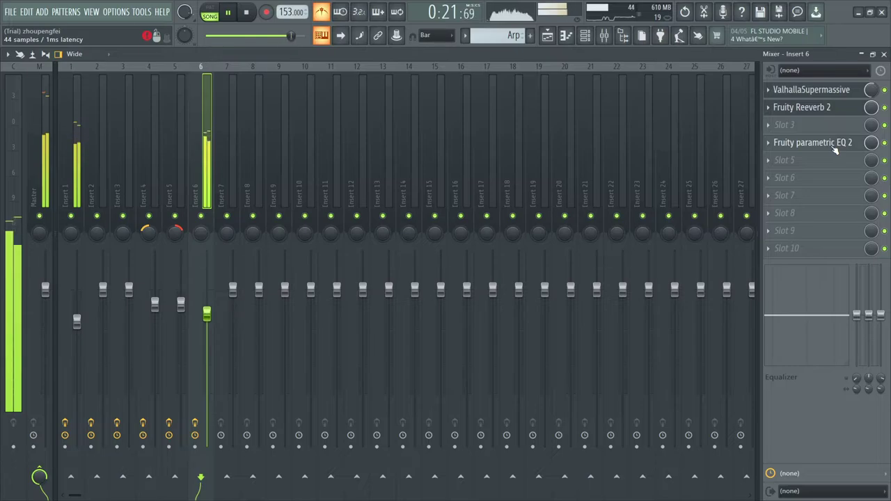
click(834, 143)
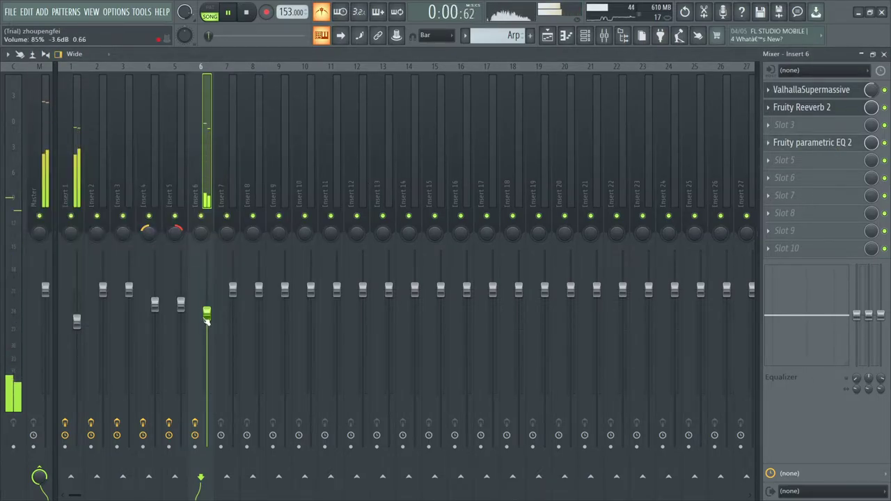
Step: Set the playlist to loop over bars 9 to 16 during playback
click(547, 35)
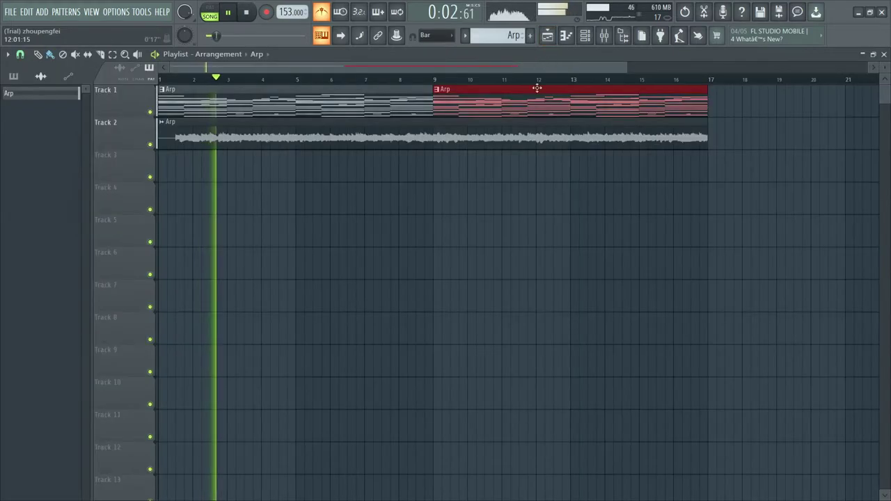
click(436, 79)
drag(440, 79, 709, 83)
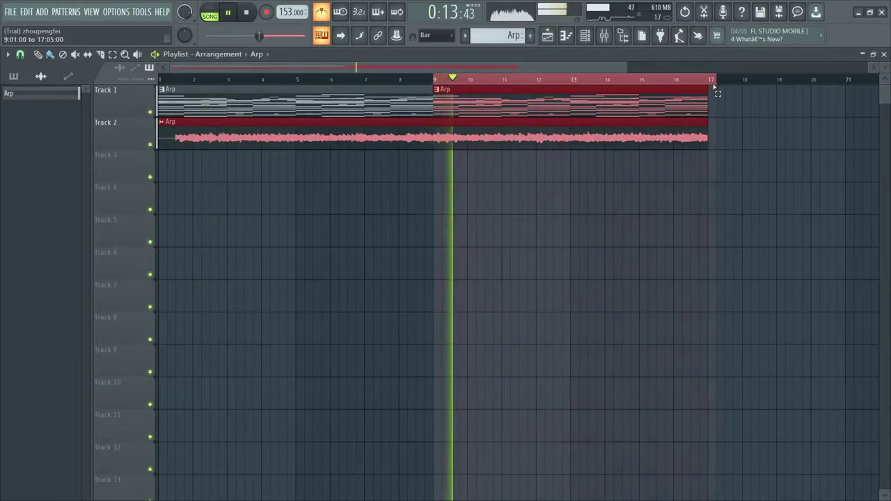
click(566, 37)
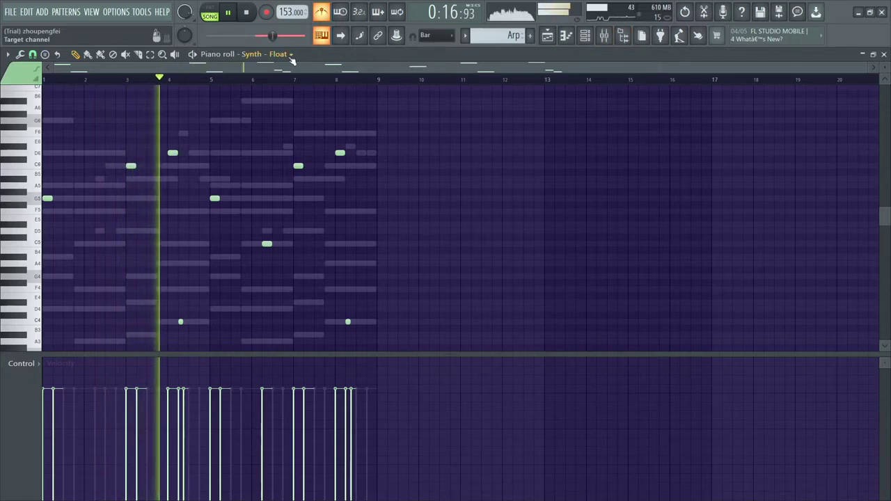
click(291, 53)
click(268, 110)
click(604, 36)
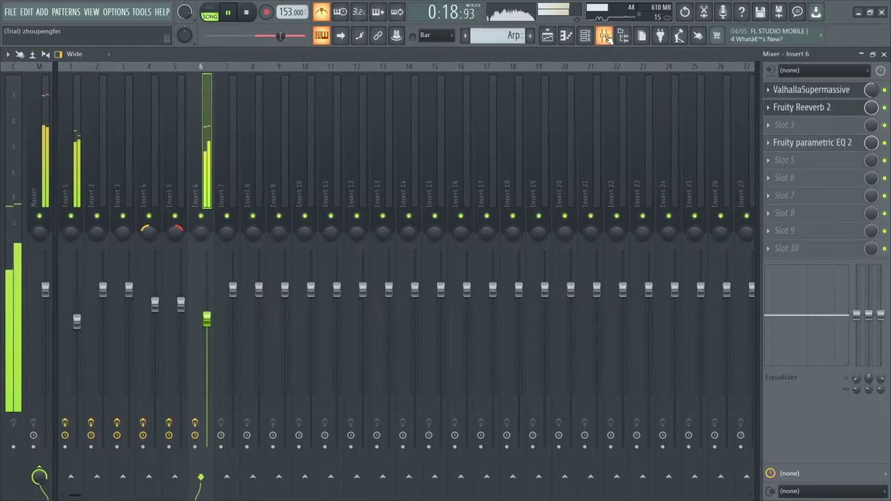
click(585, 35)
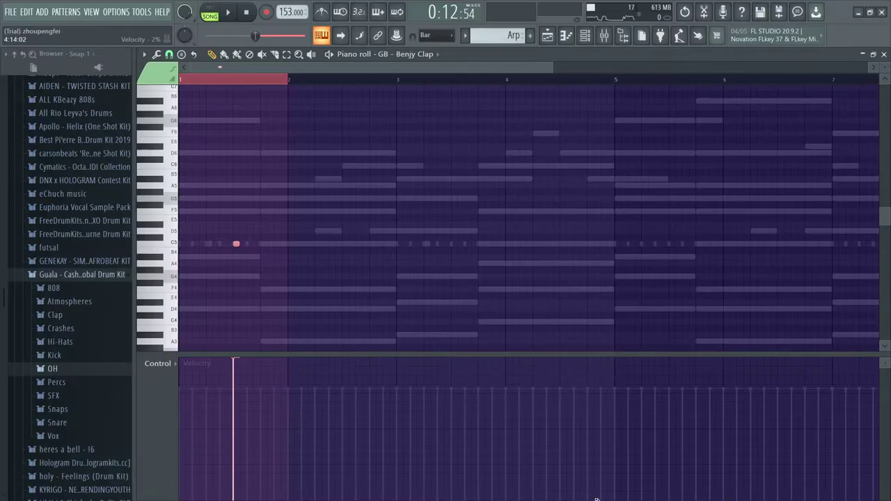
Step: Repeat bar 1's GB - Benjy Clap hit on beat 3 of every bar through bar 8, and play the selected eight bars
key(space)
drag(345, 244, 595, 243)
key(ctrl+b)
key(ctrl+b)
key(ctrl+b)
key(space)
key(space)
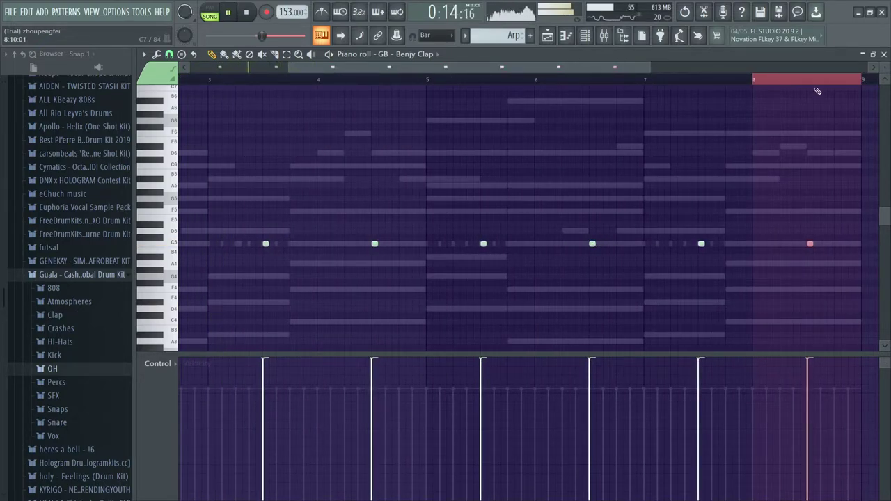
drag(827, 83, 221, 215)
key(space)
key(space)
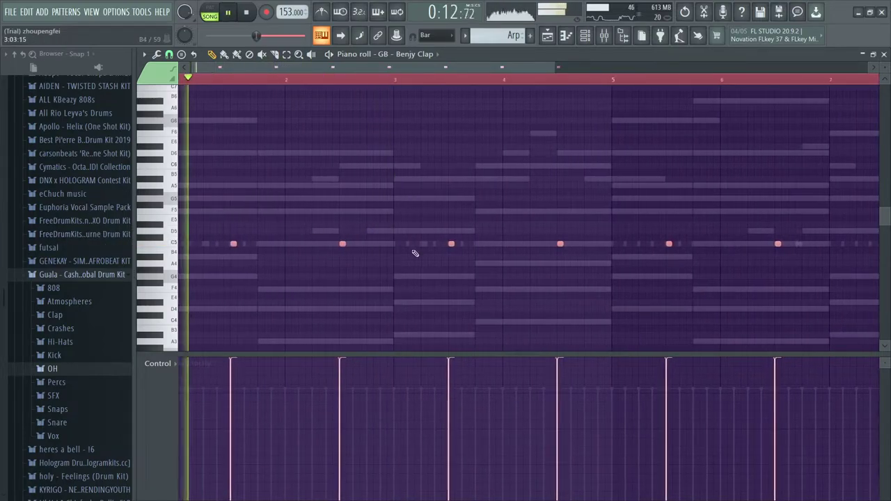
Step: Add extra GB - Benjy Clap hits on step 15 of bar 2 and step 11 of bar 4
click(385, 245)
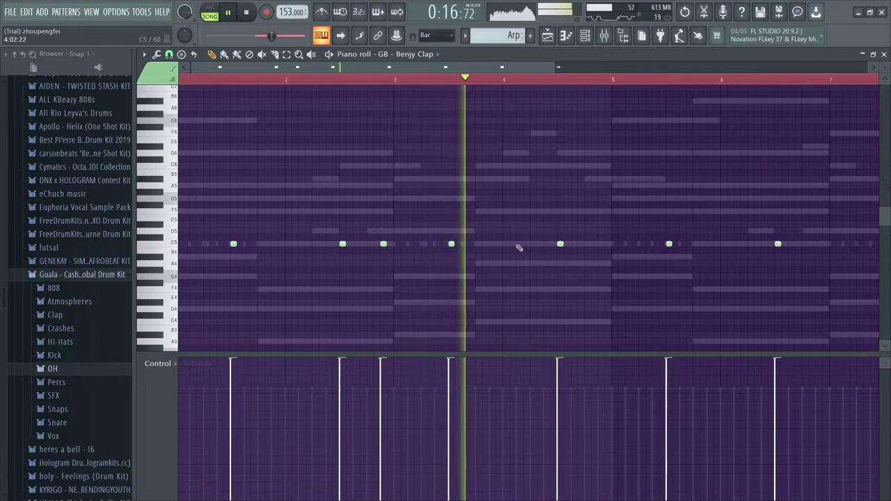
click(586, 244)
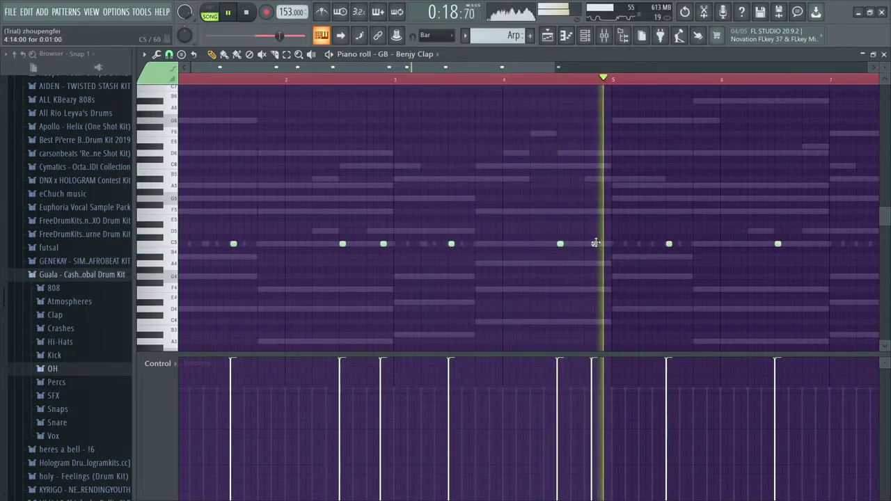
drag(584, 242, 573, 241)
Step: Replace the claps from bar 5 onward with a copy of the bars 1 to 4 clap pattern, removing the stray G4 note
scroll(596, 267, down, 1)
right_click(678, 244)
right_click(602, 244)
right_click(526, 245)
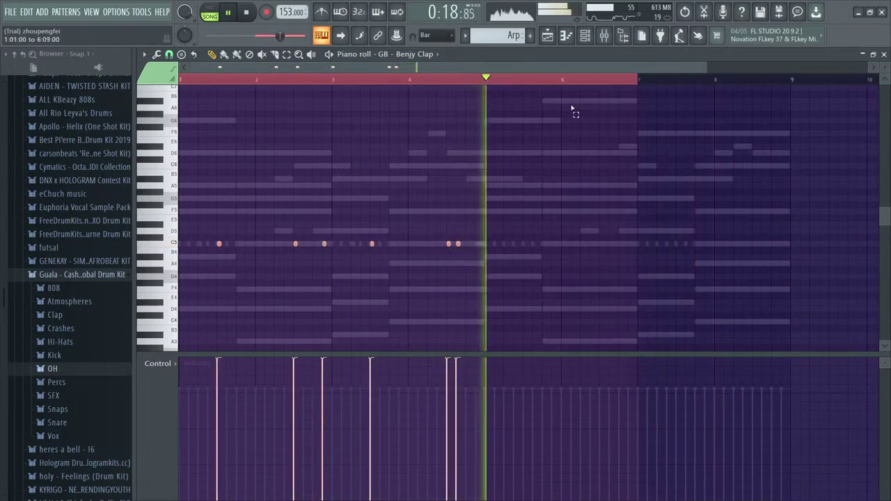
click(745, 277)
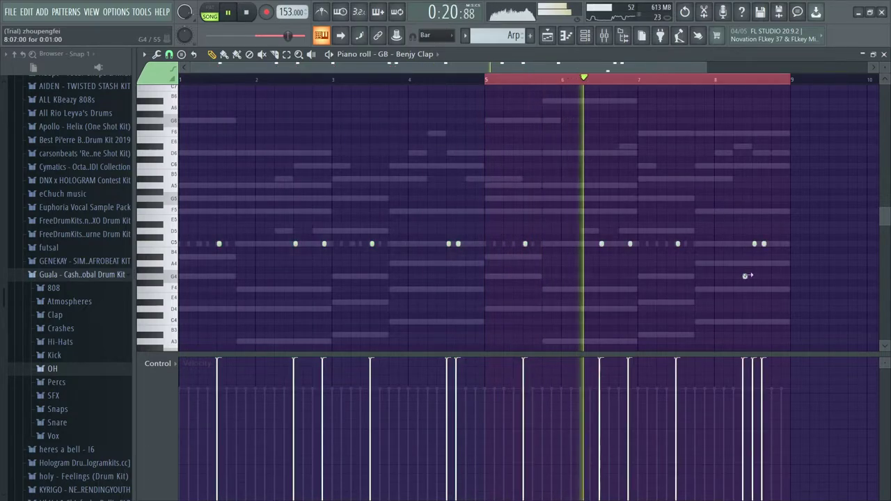
right_click(746, 277)
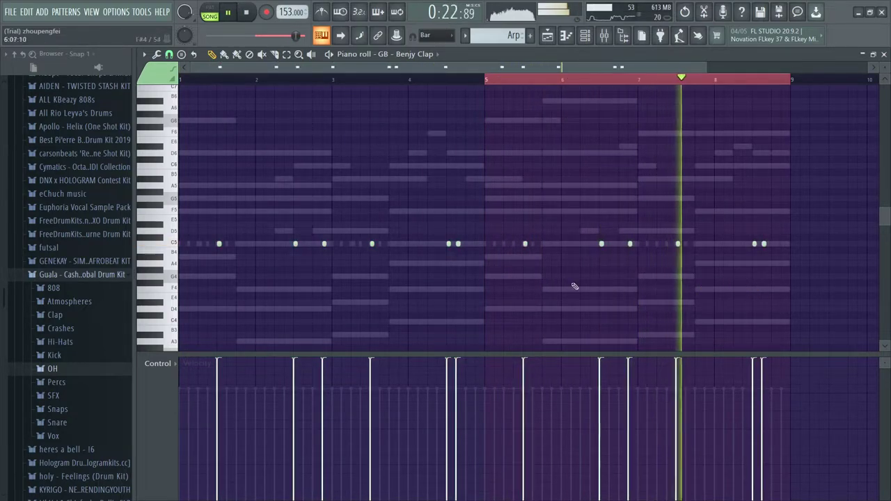
scroll(543, 89, up, 1)
key(space)
drag(532, 80, 791, 100)
Step: Load GB - Club Fall from the Guala kit's SFX folder as a new channel, trigger it on the first step and play
click(588, 39)
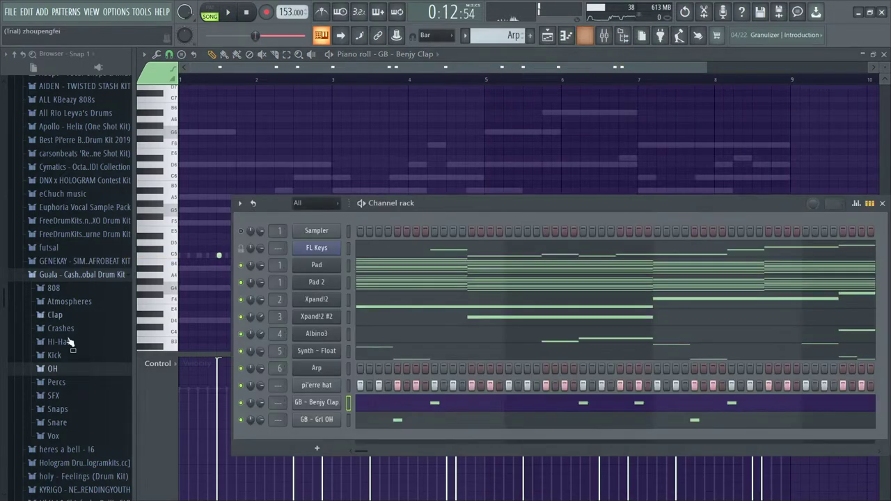
key(space)
key(space)
click(53, 396)
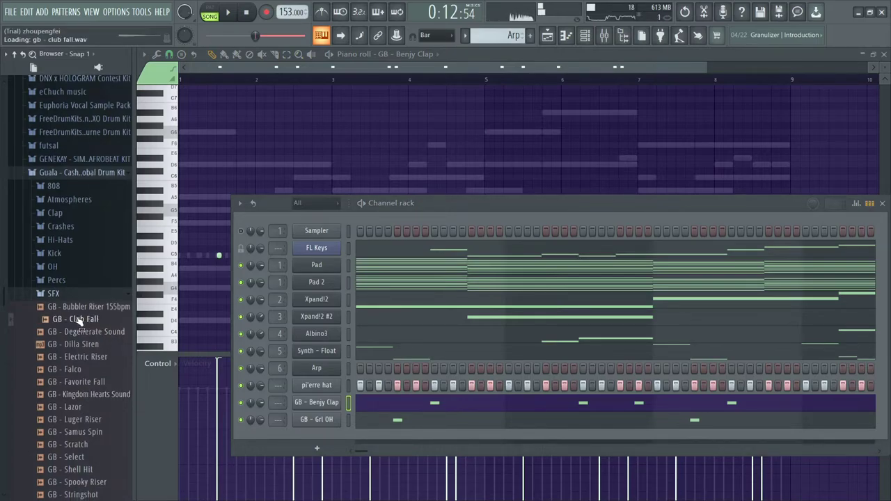
drag(342, 436, 342, 437)
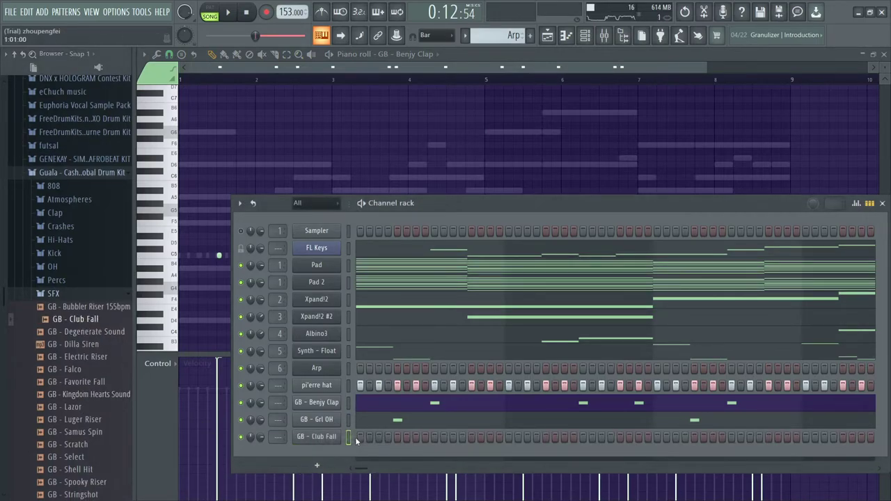
key(space)
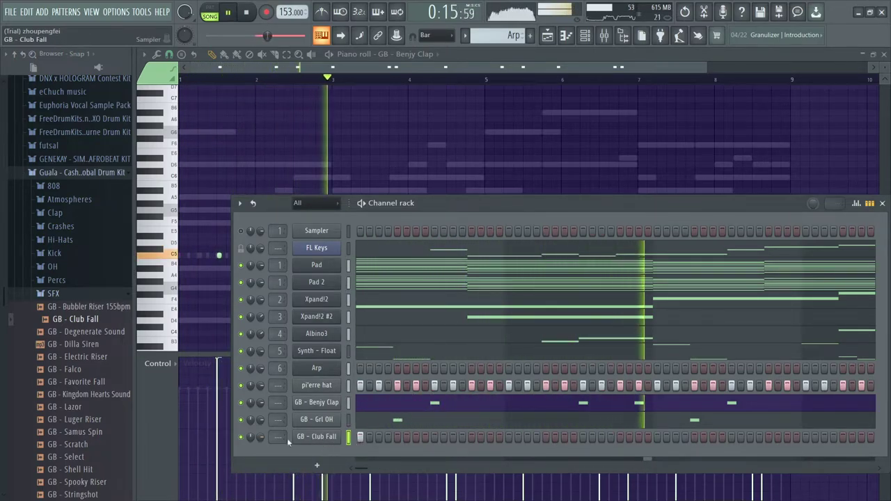
Step: Find Star Wars Gun Perc in the MTR Drumkit's Sound Effects folder and add it as a new channel
click(90, 177)
scroll(83, 269, down, 8)
scroll(91, 230, up, 10)
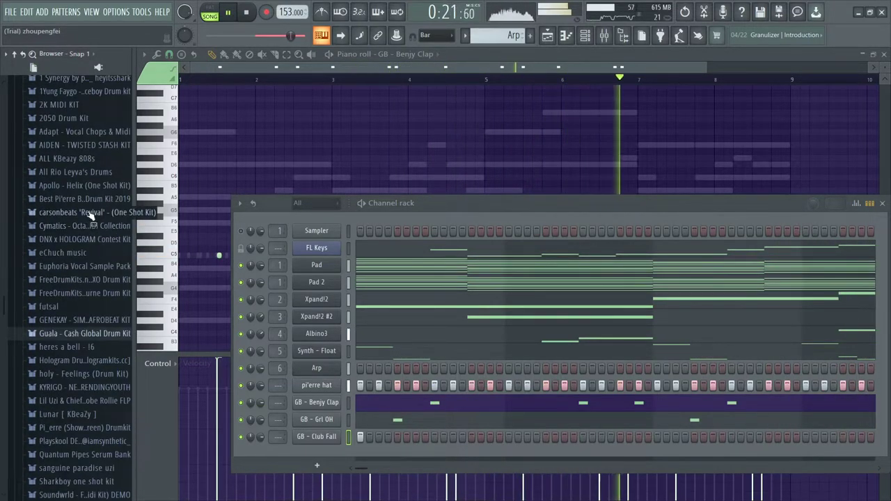
scroll(91, 229, up, 3)
key(space)
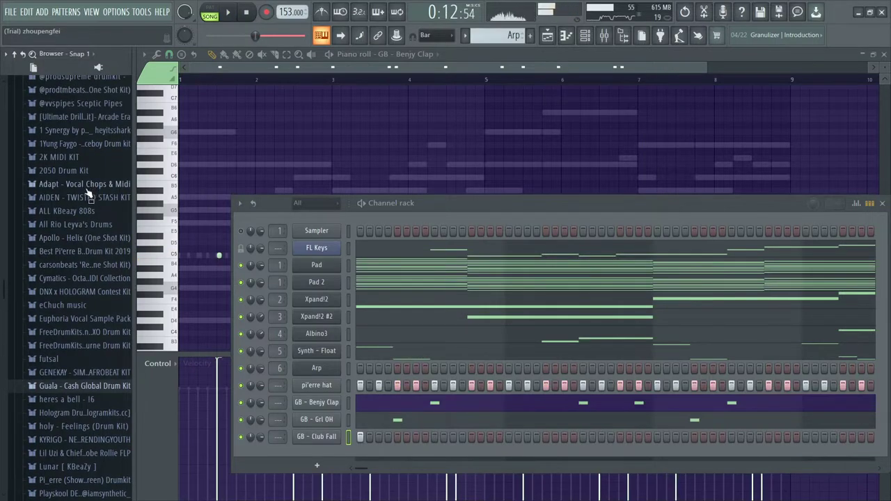
scroll(86, 191, up, 5)
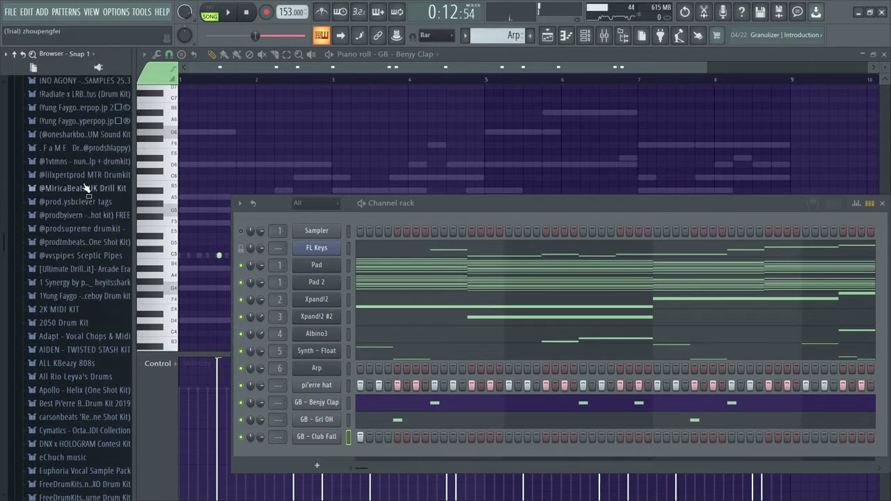
click(84, 175)
click(82, 189)
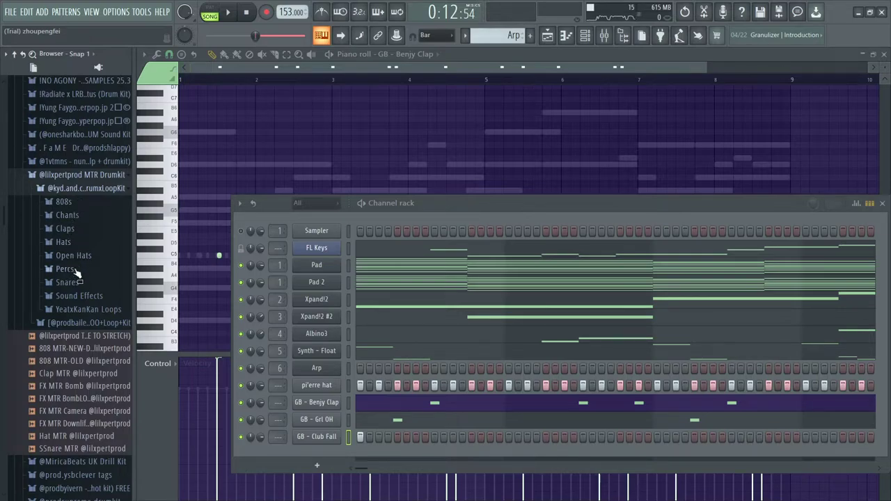
click(81, 296)
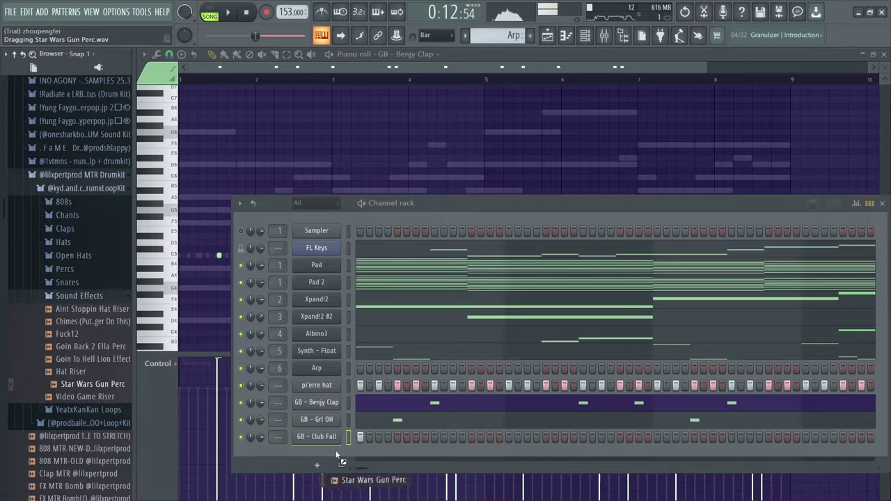
drag(337, 456, 337, 456)
Step: Place a half-bar C5 note for Star Wars Gun Perc on beat 4 of bar 1
click(410, 53)
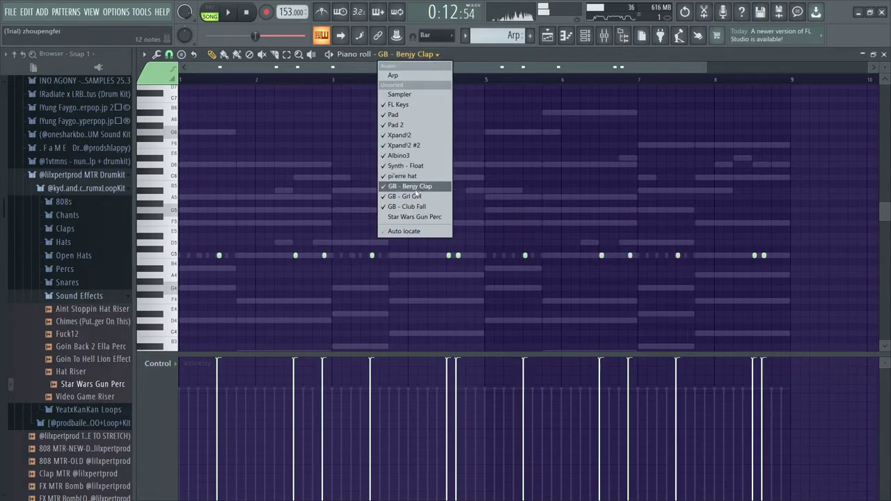
click(406, 217)
click(81, 174)
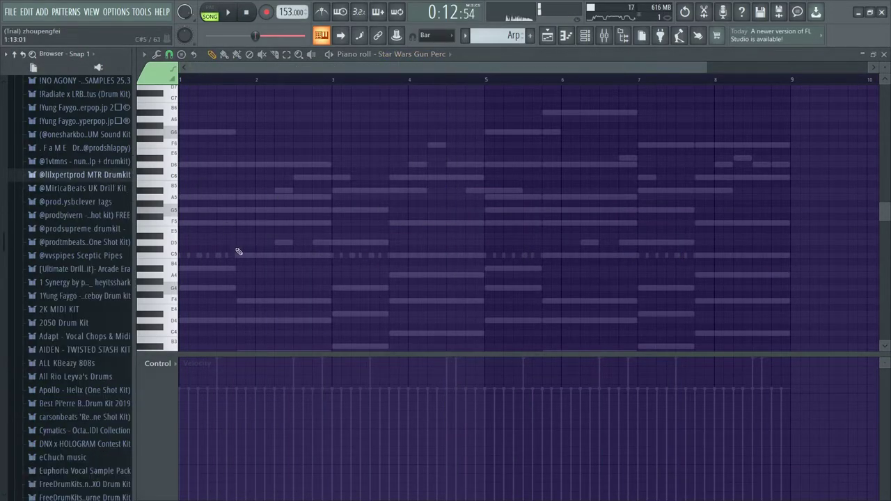
scroll(220, 259, up, 2)
key(space)
click(289, 256)
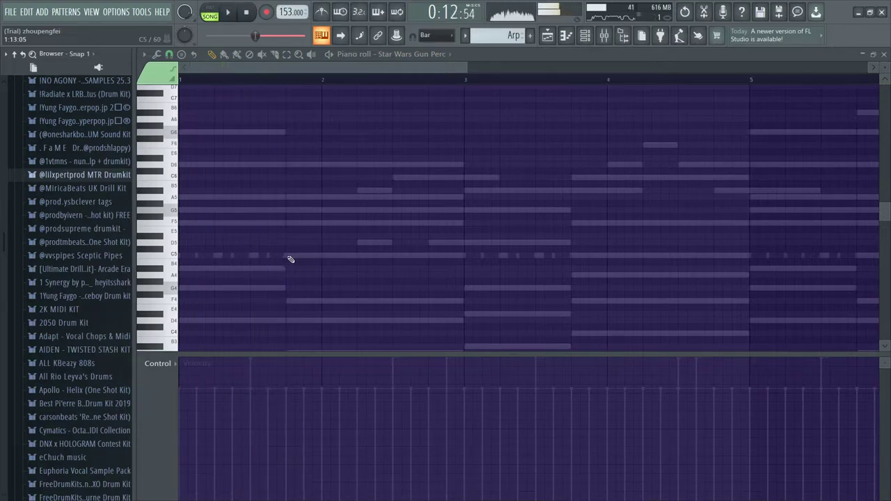
click(288, 388)
key(space)
key(space)
drag(291, 256, 356, 272)
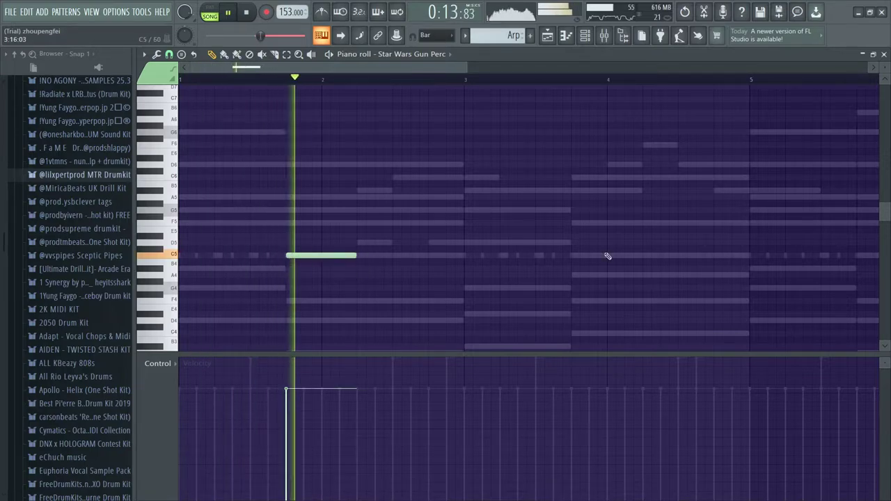
Step: Add a second Star Wars Gun Perc note on beat 4 of bar 3, copy both notes into bars 5 and 7, and replay
click(573, 256)
scroll(561, 283, down, 2)
key(ctrl+a)
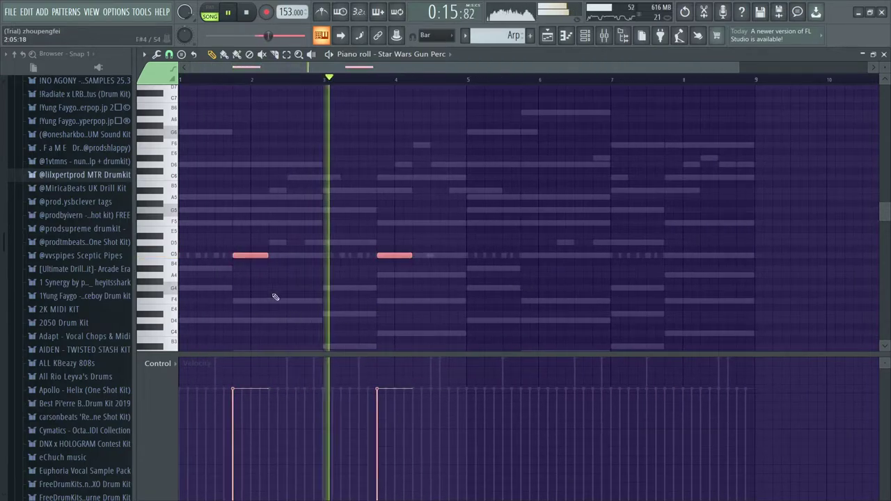
drag(254, 263, 537, 277)
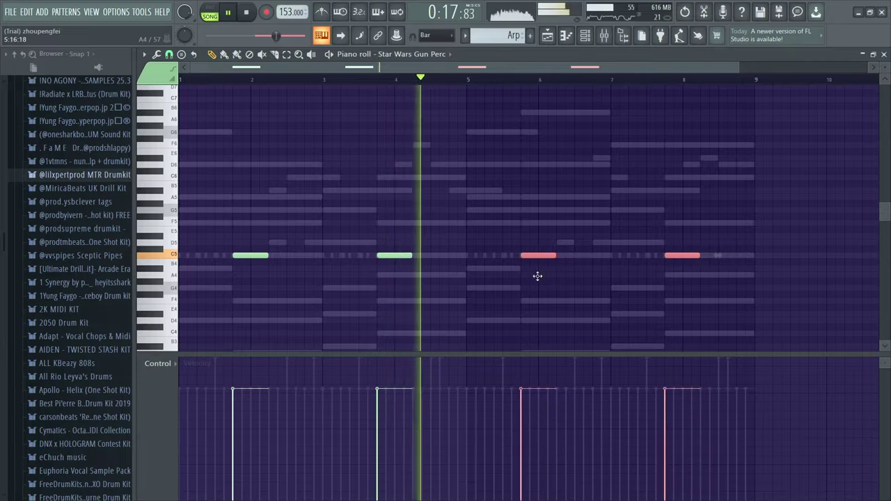
key(space)
key(space)
ctrl+click(685, 276)
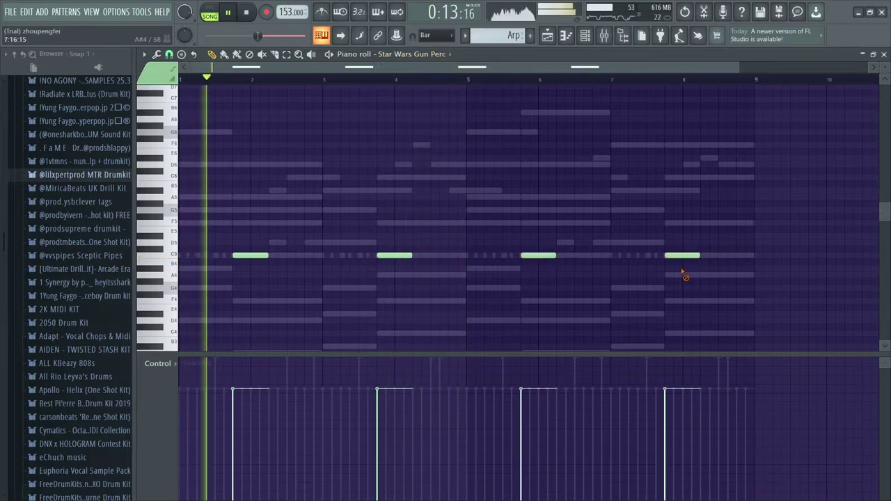
Step: Audition samples in the Lunch77 Brandon Finessin Drumkit's FX folder and add fx_dno as a new channel
scroll(69, 293, down, 10)
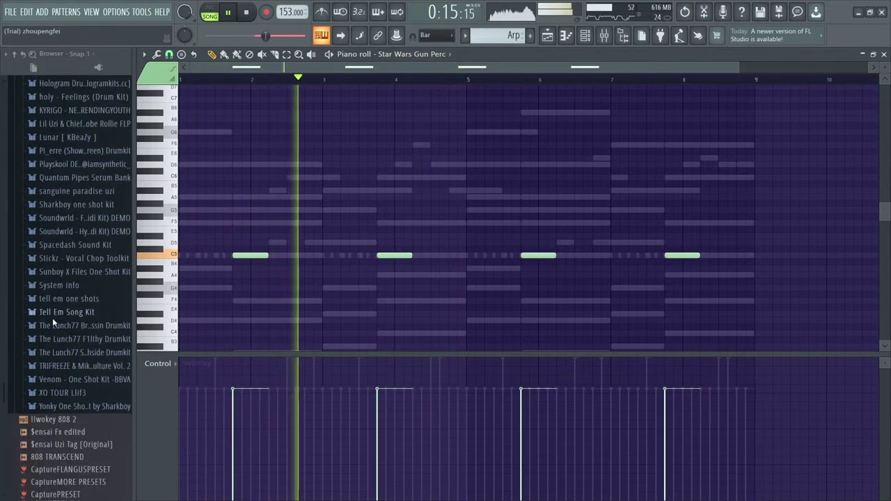
key(space)
click(83, 247)
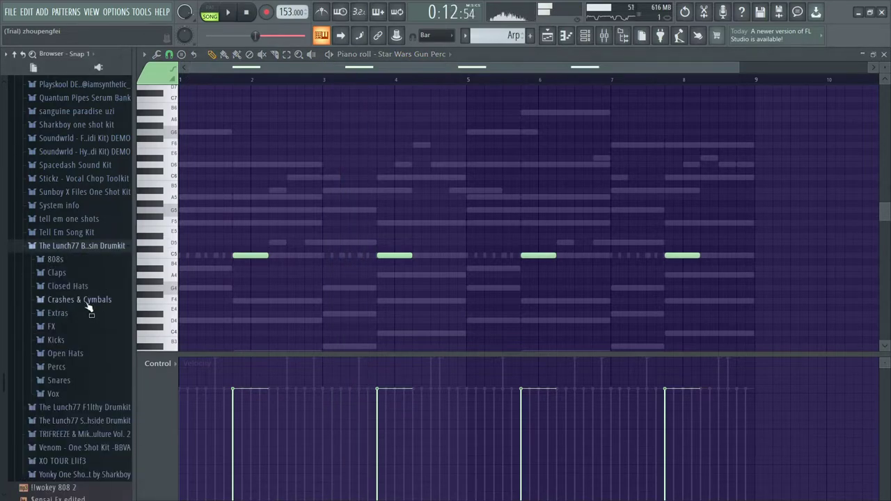
click(60, 326)
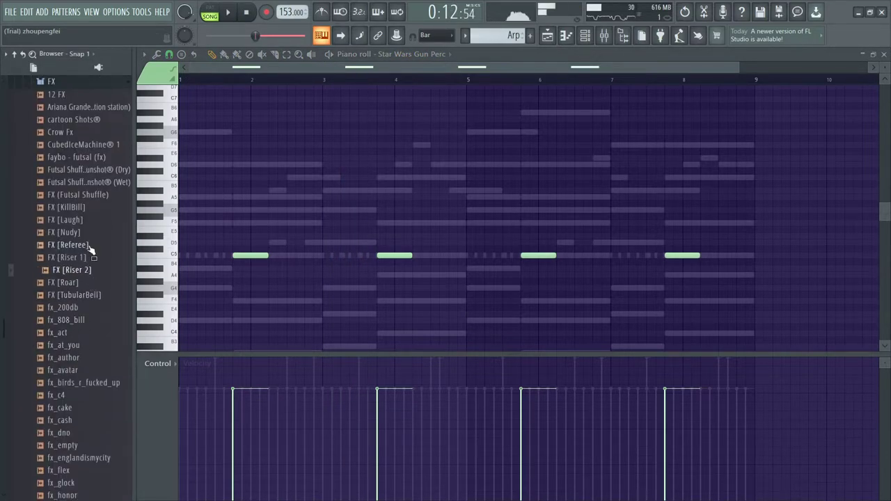
click(87, 172)
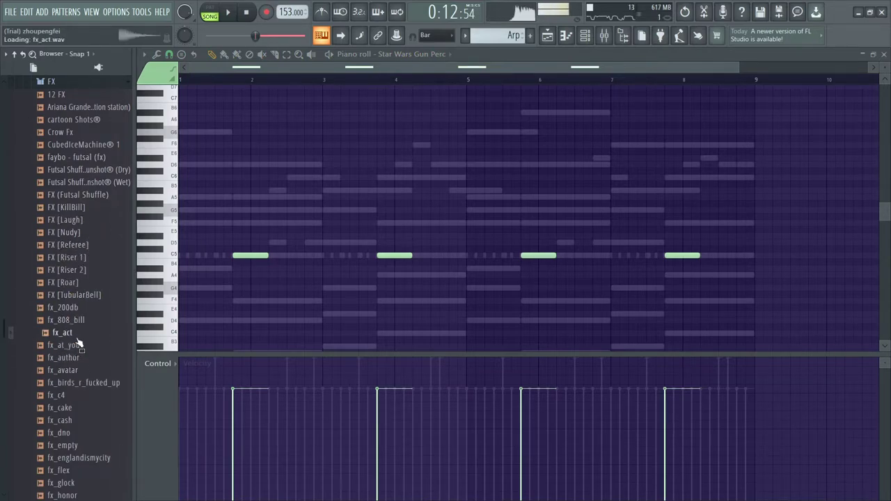
click(585, 36)
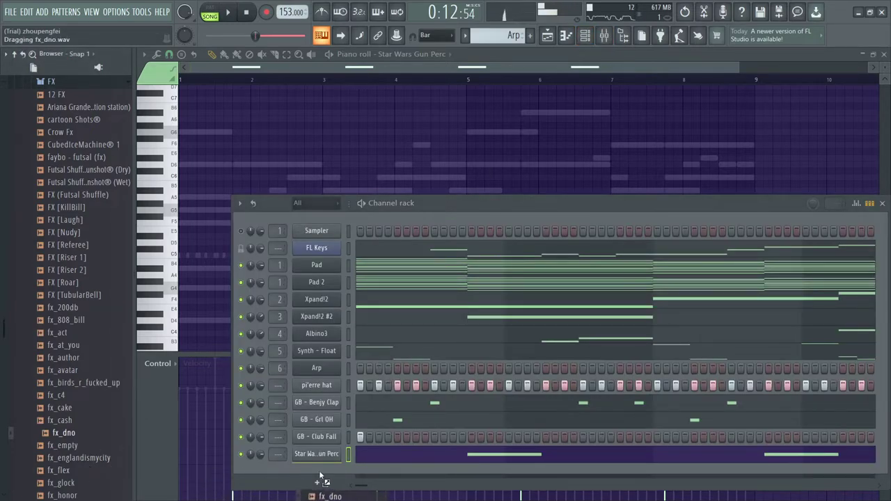
drag(320, 476, 322, 479)
Step: Place half-bar C5 notes for fx_dno at the start of bars 3 and 7 during playback
key(space)
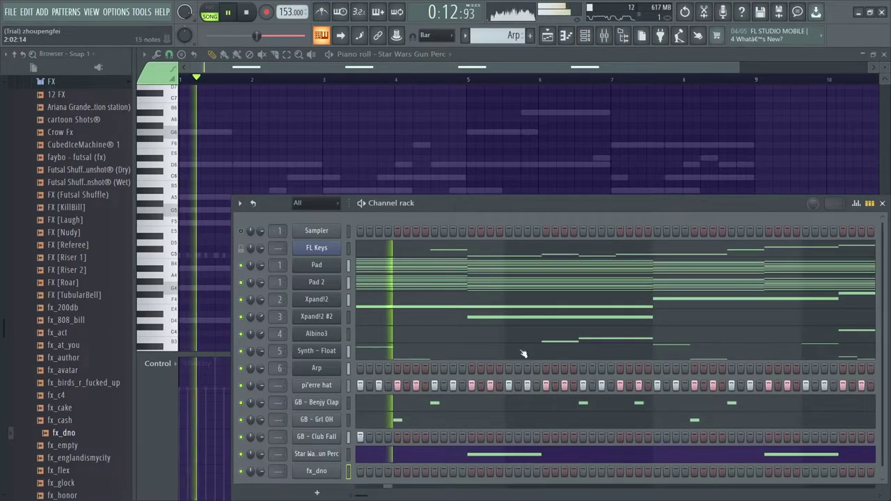
click(429, 58)
click(404, 232)
click(322, 256)
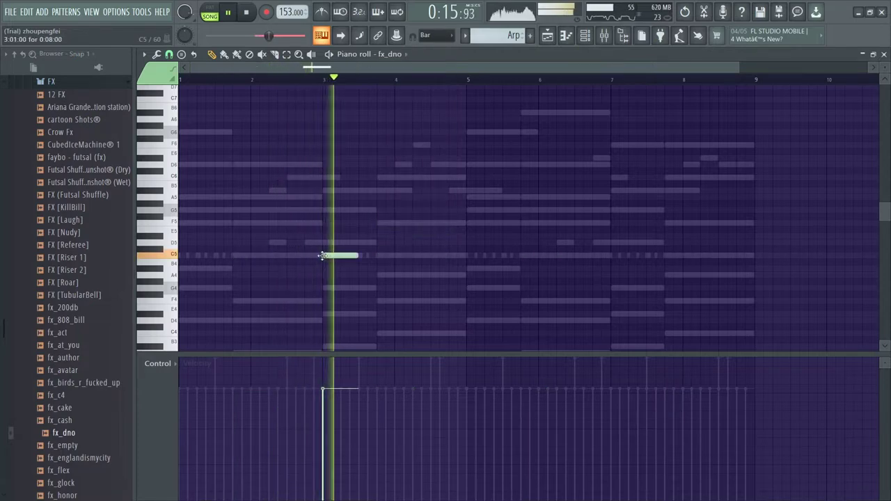
click(623, 256)
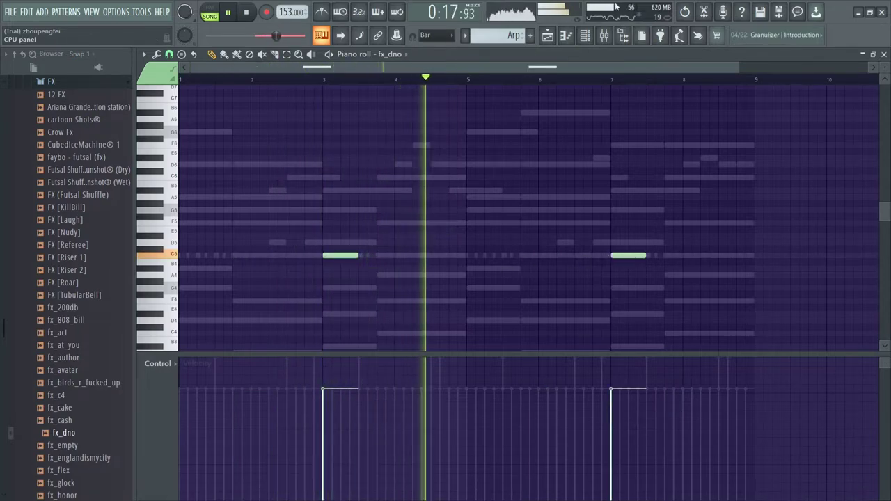
Step: Show the channel rack and collapse the FX and The Lunch77 Brandon Finessin Drumkit folders in the browser
key(F6)
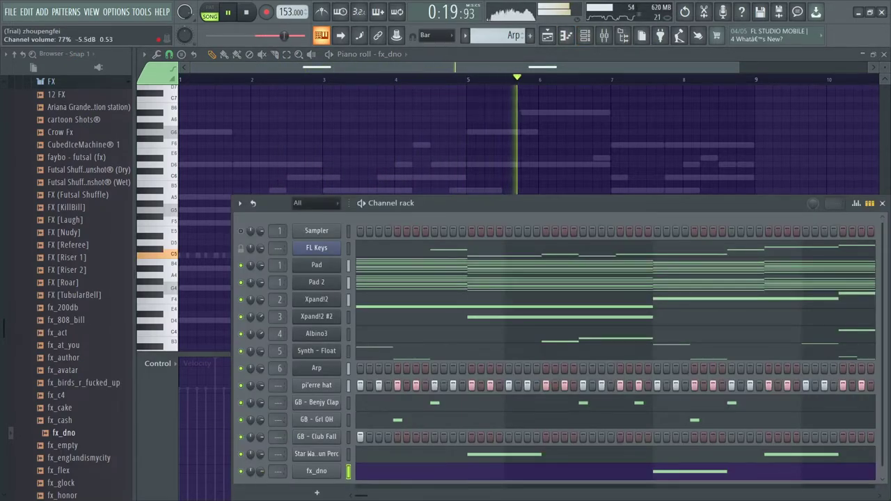
scroll(63, 328, up, 6)
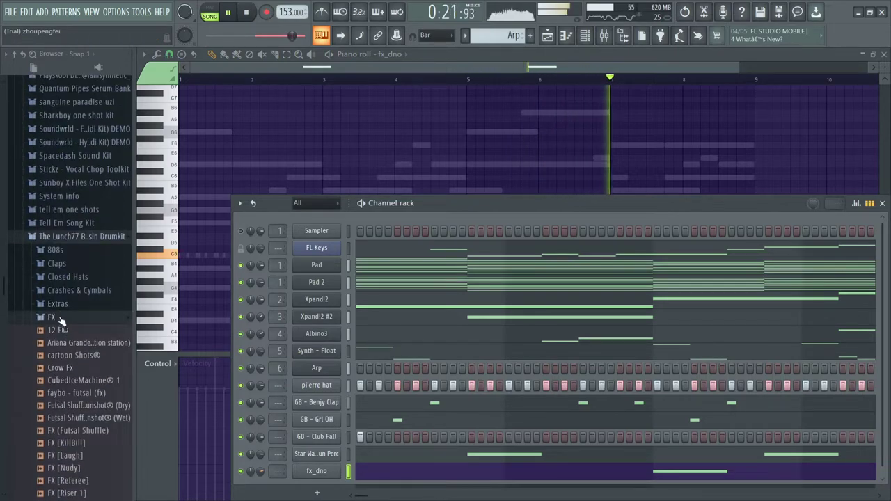
click(62, 318)
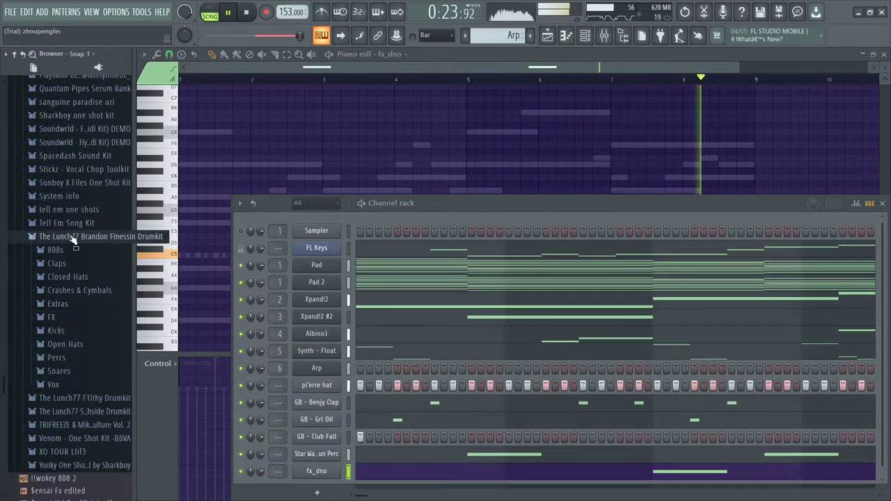
click(70, 237)
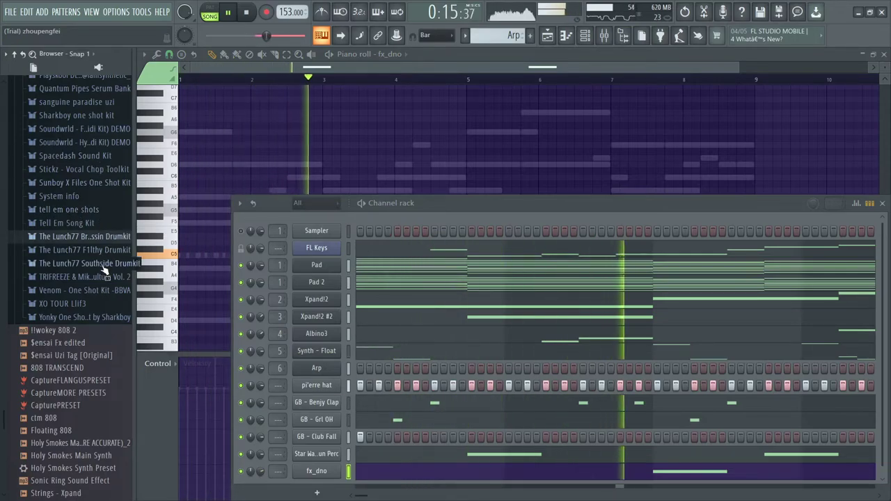
Step: Find the . F a M E drumkit in the Packs folder and open its 808s folder
scroll(80, 282, up, 5)
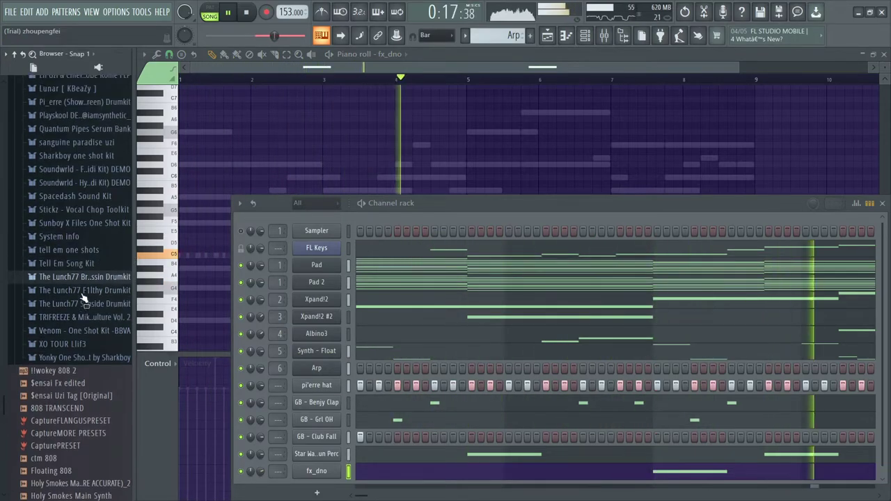
scroll(74, 174, up, 5)
scroll(73, 187, up, 18)
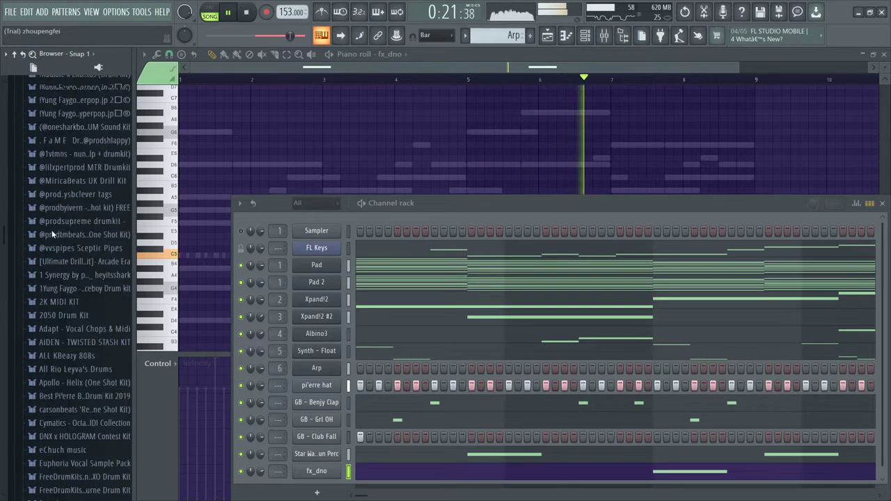
scroll(52, 234, up, 2)
scroll(54, 204, up, 20)
scroll(51, 210, down, 10)
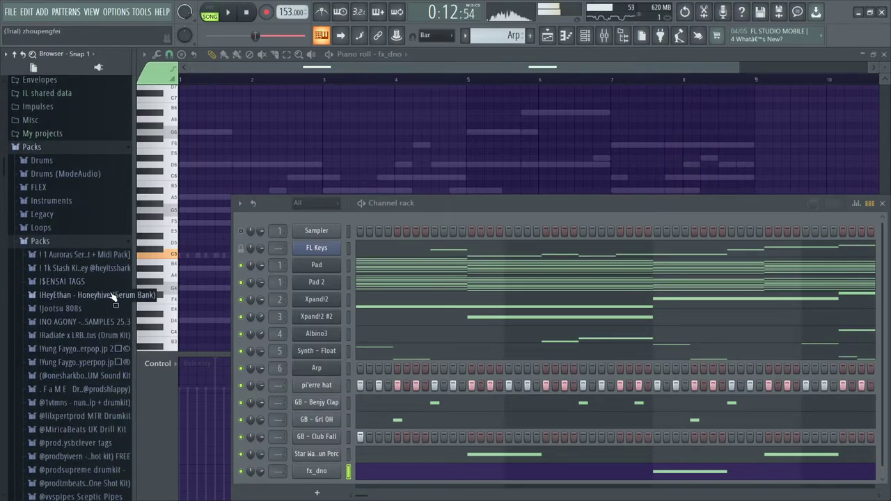
click(78, 388)
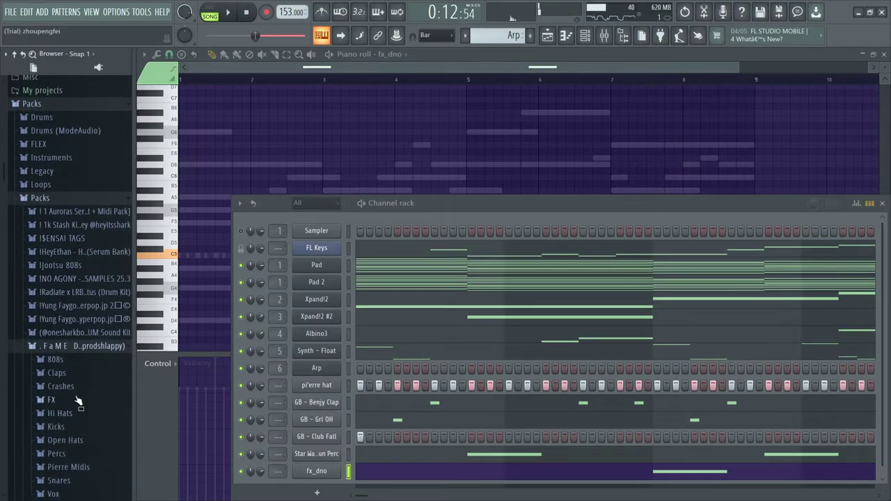
click(74, 364)
scroll(76, 279, up, 12)
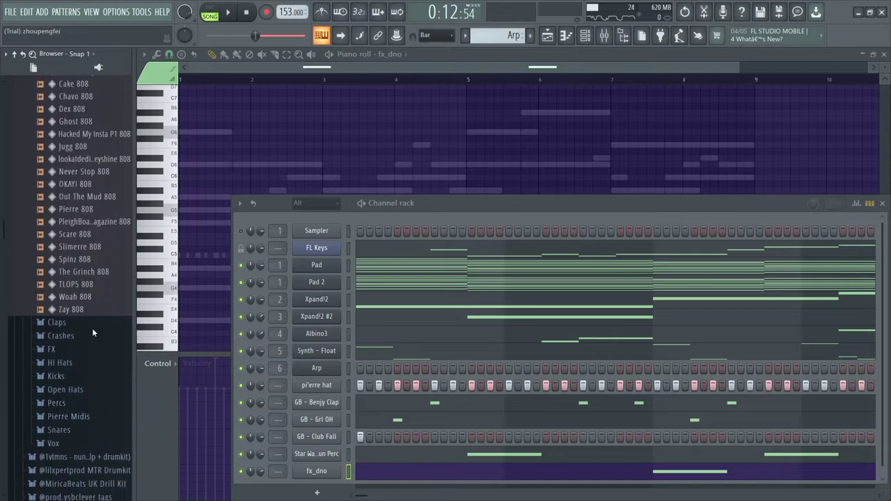
Step: Add Zay 808 as a new channel and move it up to sit directly above pi'erre hat
click(87, 318)
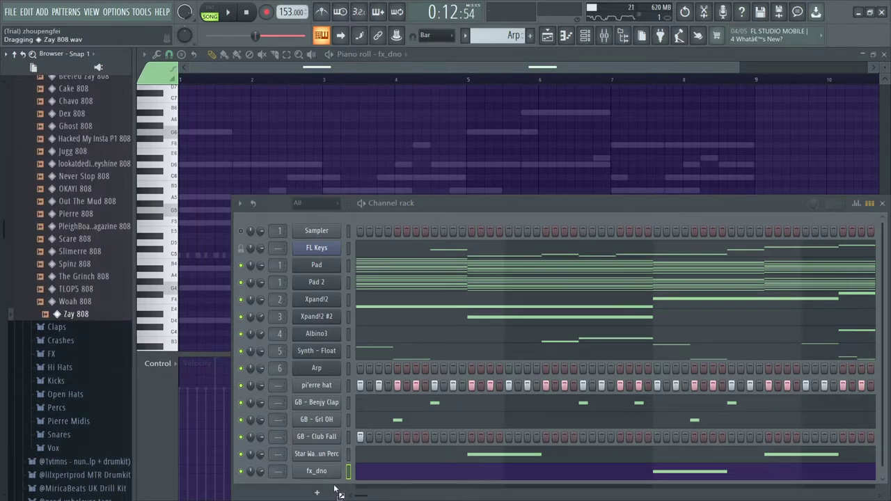
drag(337, 491, 332, 484)
key(alt+Up)
key(alt+Up)
key(alt+Up)
key(alt+Up)
key(alt+Up)
key(alt+Up)
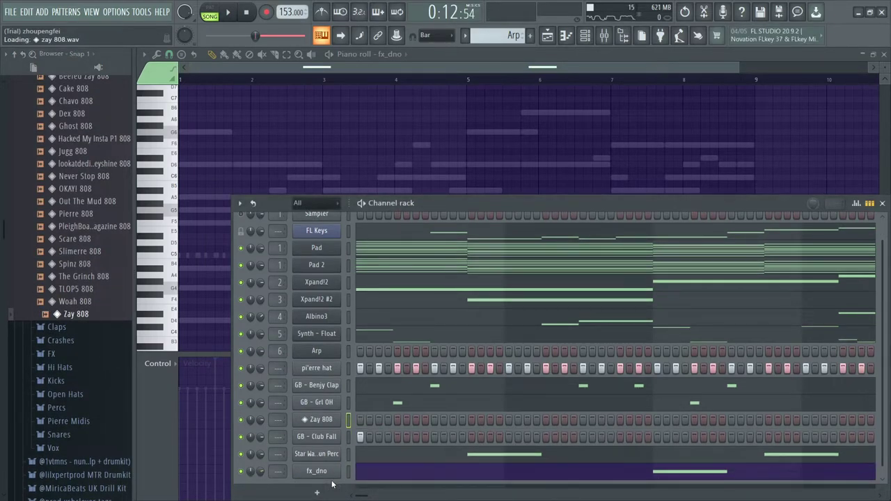
Step: Add extra pi'erre hat hits on steps 2 and 22 of the step sequence, replaying the pattern to check them
key(space)
key(space)
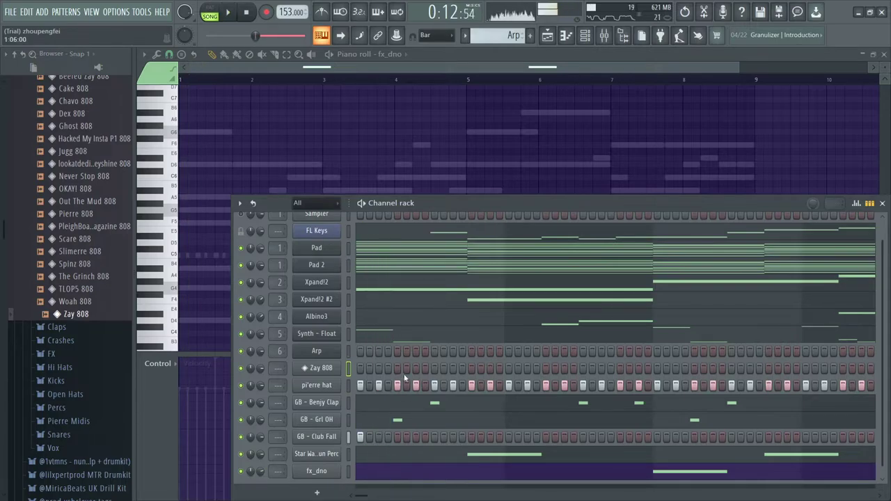
key(space)
key(space)
key(space)
key(space)
click(369, 386)
key(space)
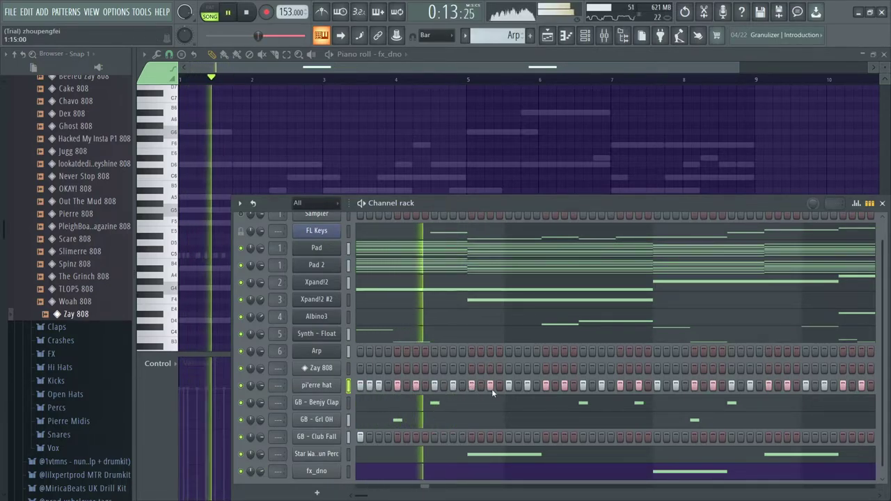
key(space)
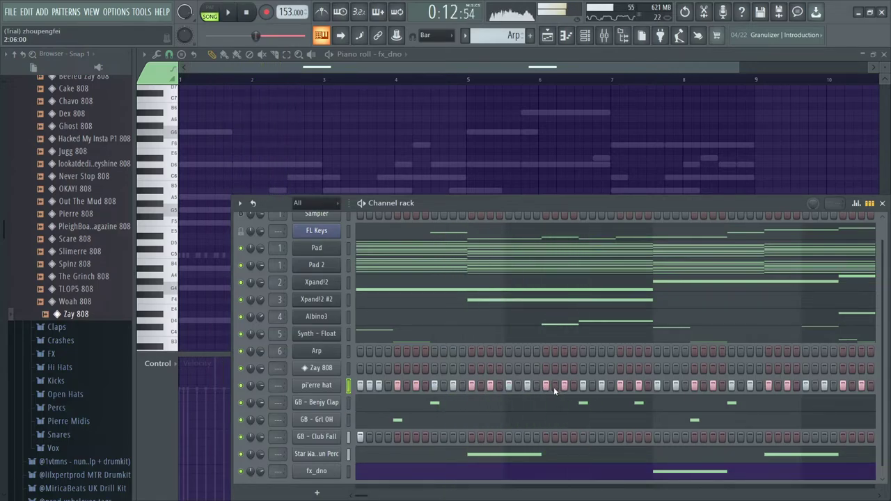
click(547, 386)
click(556, 386)
key(space)
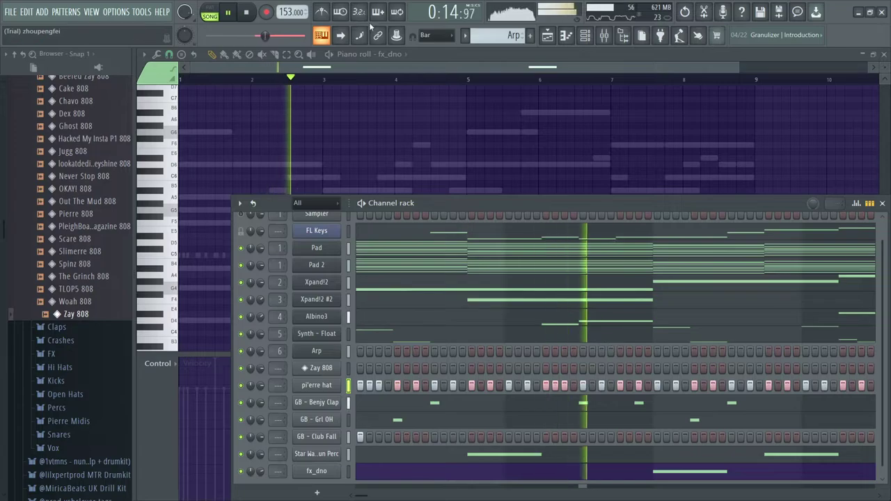
Step: In the pi'erre hat piano roll, delete all notes from bar 3 onward and duplicate bars 1 and 2 into bars 3 and 4
click(404, 54)
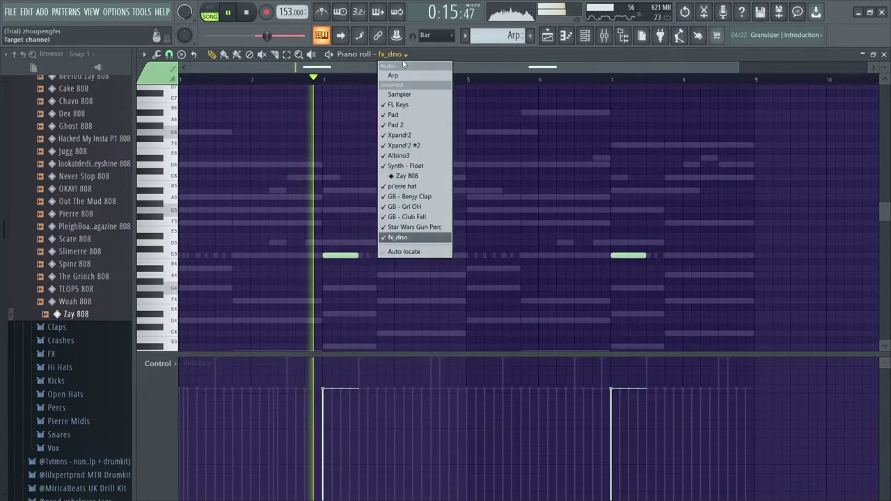
click(402, 185)
key(space)
key(space)
drag(779, 247, 322, 258)
key(Delete)
key(space)
drag(325, 82, 19, 293)
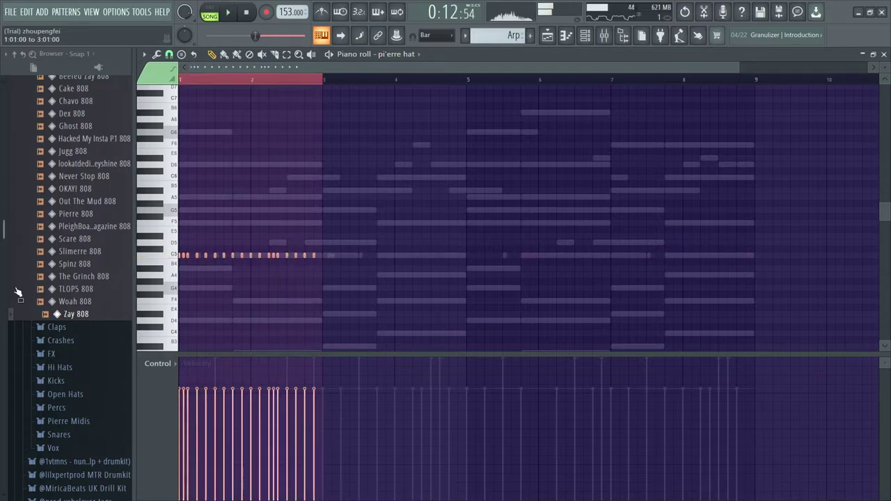
key(ctrl+b)
Step: Add a half-beat C5 note on beat 4 of bar 4, chop it with the Default pattern, and remove the last slice
scroll(378, 294, up, 3)
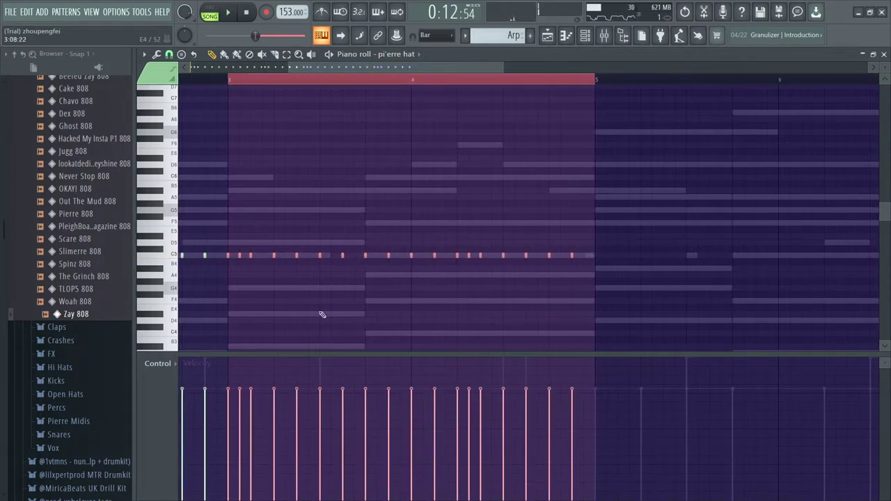
click(562, 321)
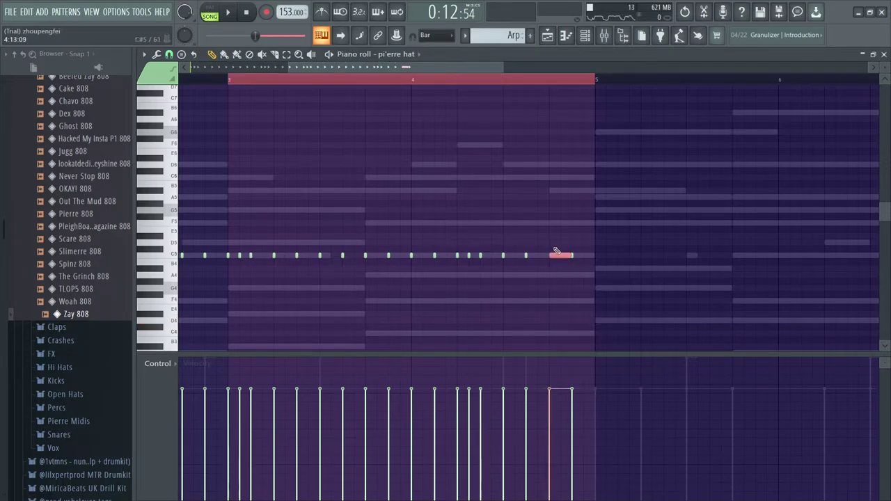
key(alt+u)
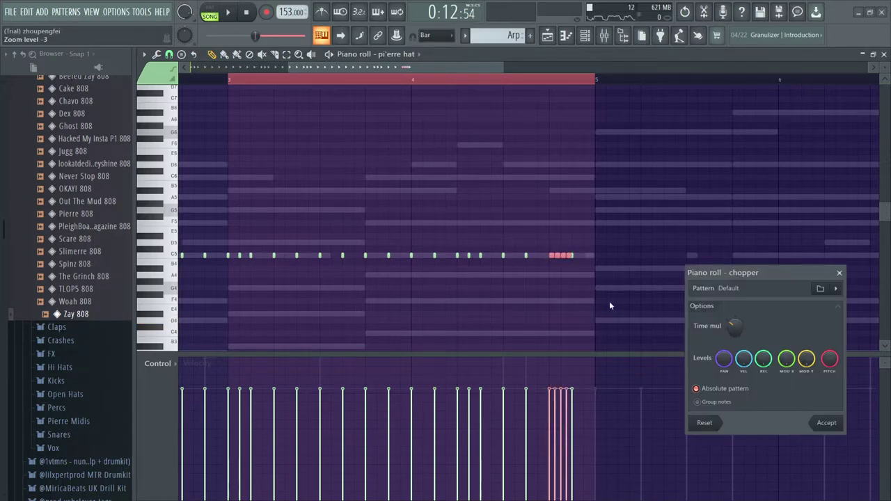
click(827, 424)
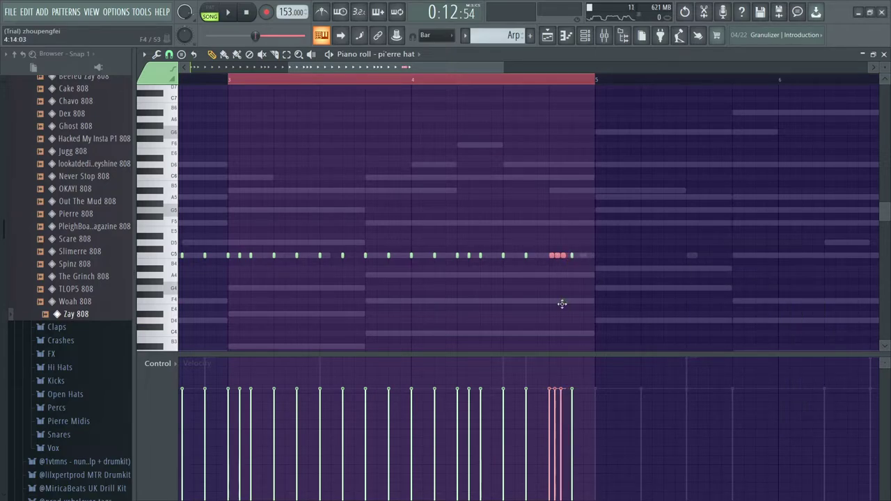
Step: Duplicate the four-bar pi'erre hat part into bars 5 to 8 and play it back
scroll(288, 103, down, 3)
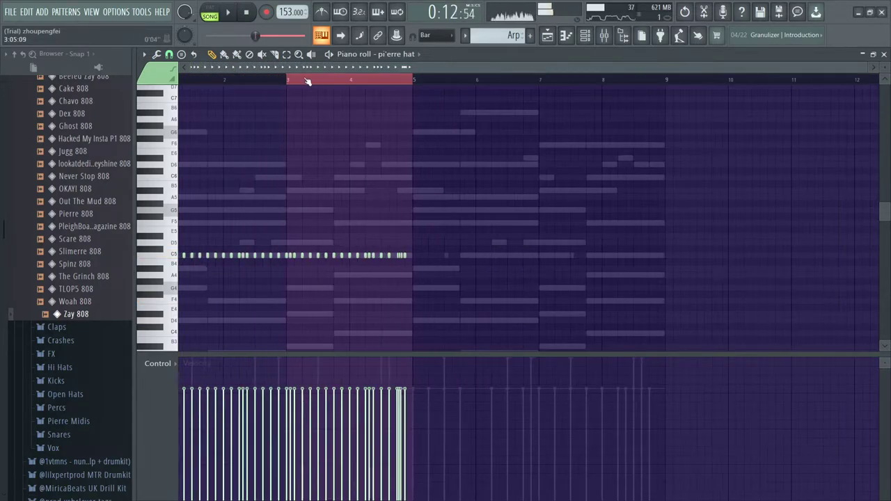
key(ctrl+a)
key(ctrl+b)
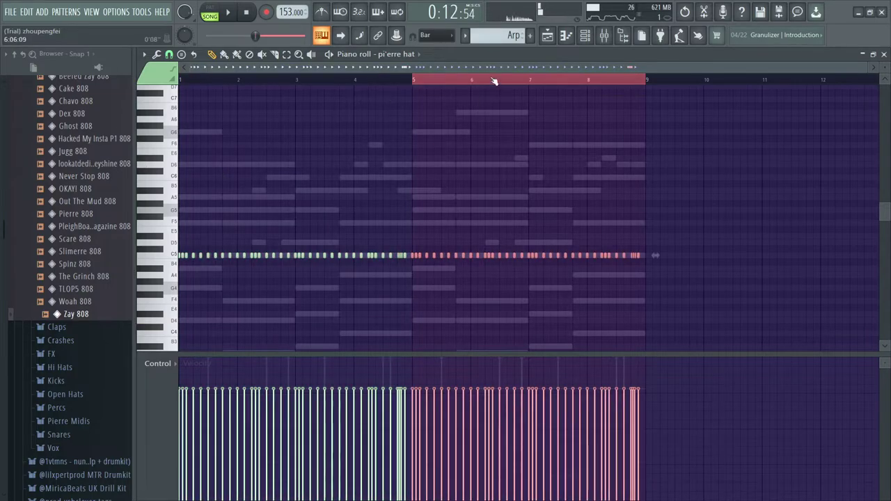
key(ctrl+a)
right_click(613, 81)
key(space)
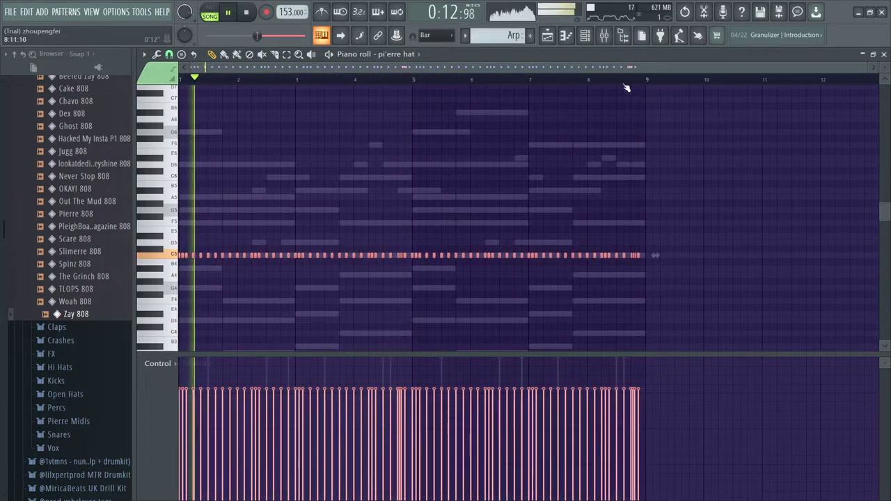
click(585, 35)
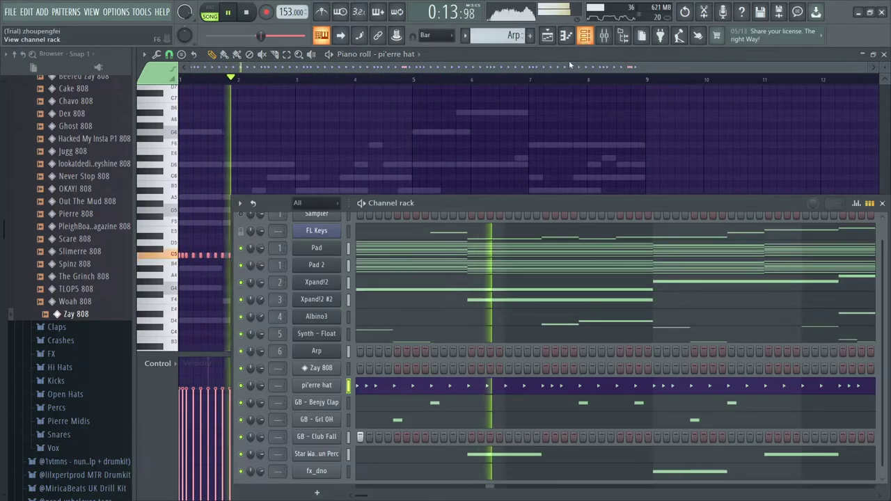
key(space)
Step: Collapse the open 808s folder and open the 808 folder of the Guala - Cash Global Drum Kit
click(351, 370)
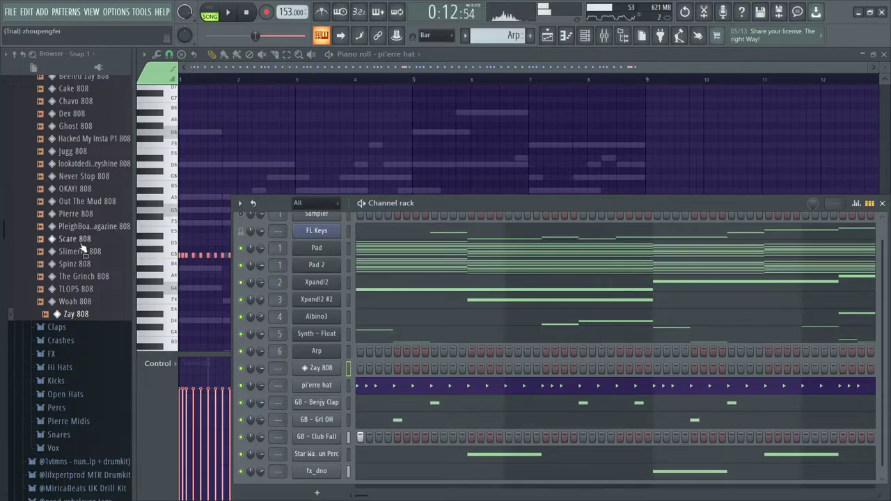
scroll(85, 282, up, 7)
click(78, 327)
scroll(76, 341, down, 3)
scroll(74, 347, down, 8)
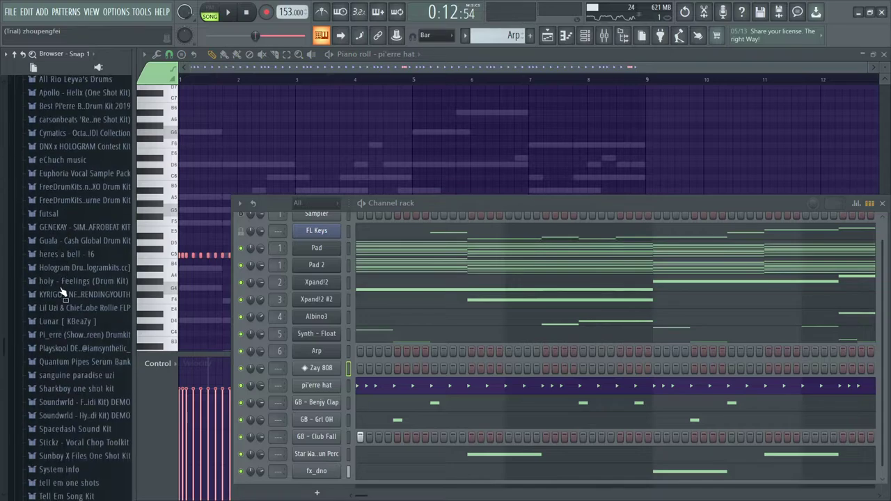
scroll(64, 279, down, 3)
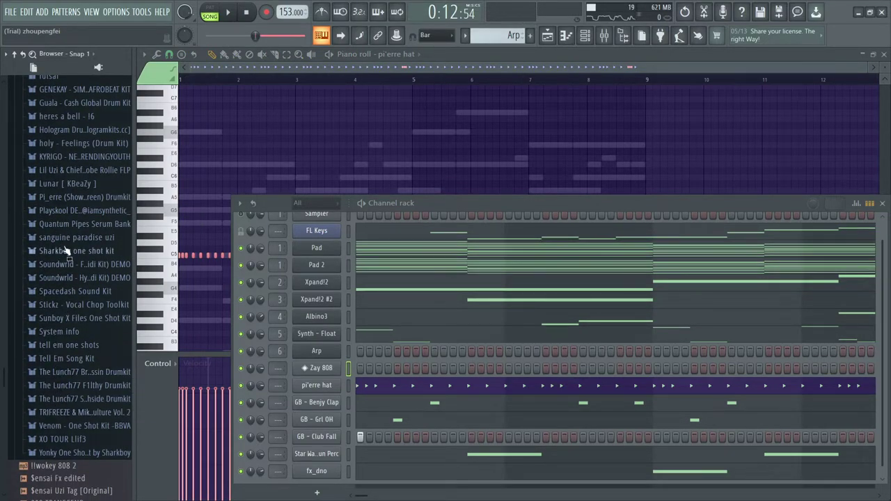
click(89, 104)
click(90, 117)
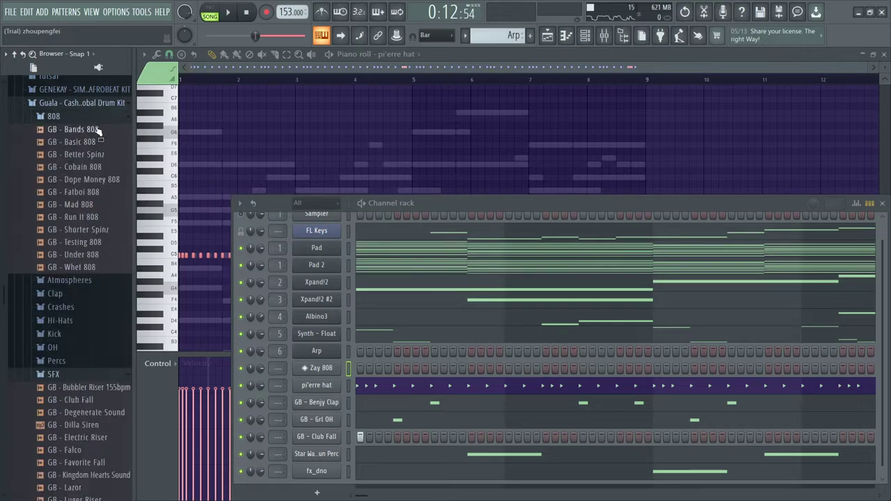
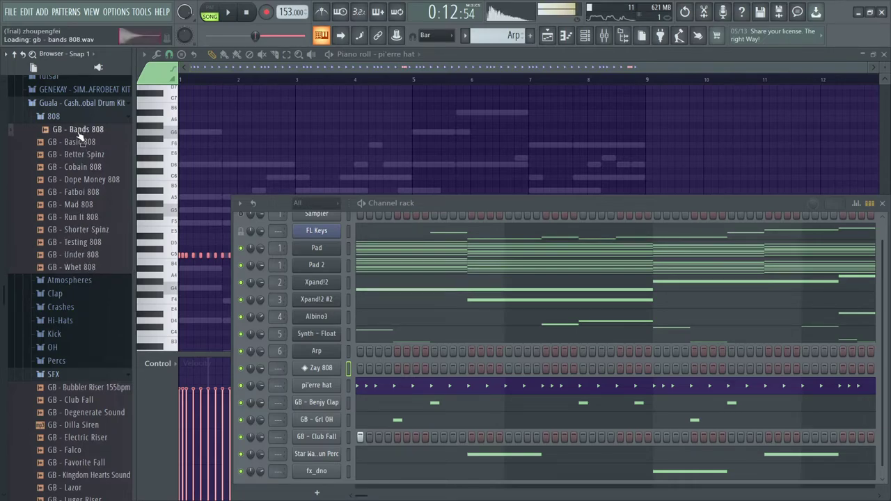
Step: Add GB - Bands 808 as a new channel and move it up between Zay 808 and pi'erre hat
drag(333, 487, 328, 484)
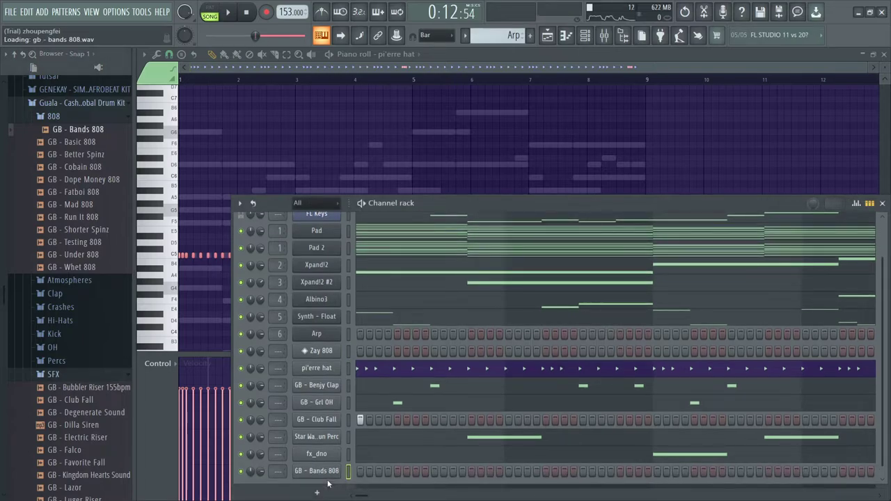
key(alt+Up)
key(alt+Up)
key(alt+Up)
key(alt+Up)
key(alt+Up)
key(alt+Up)
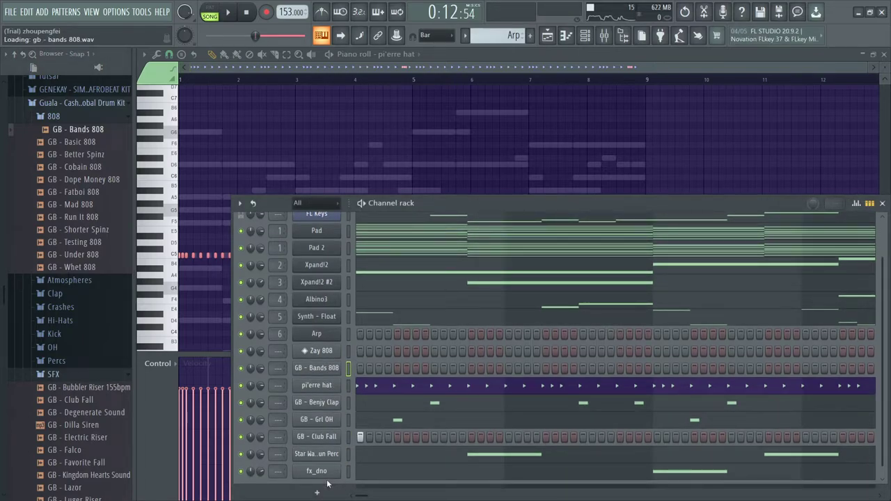
Step: Collapse the kit's SFX folder, open its Percs folder, and add GB - Saturn Perc as a new channel
click(46, 378)
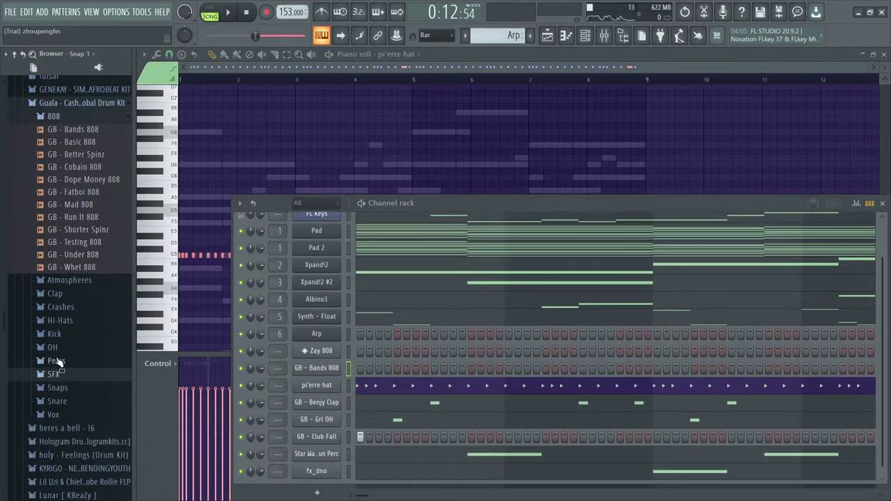
click(57, 361)
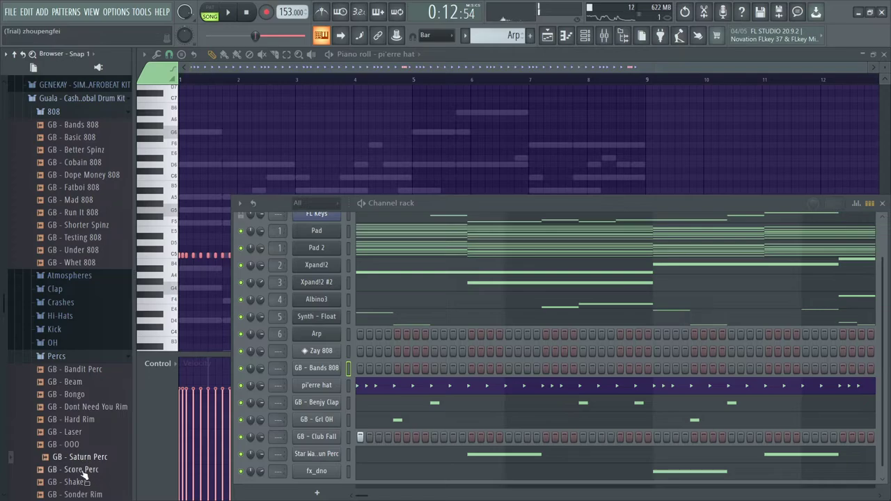
drag(337, 493, 408, 473)
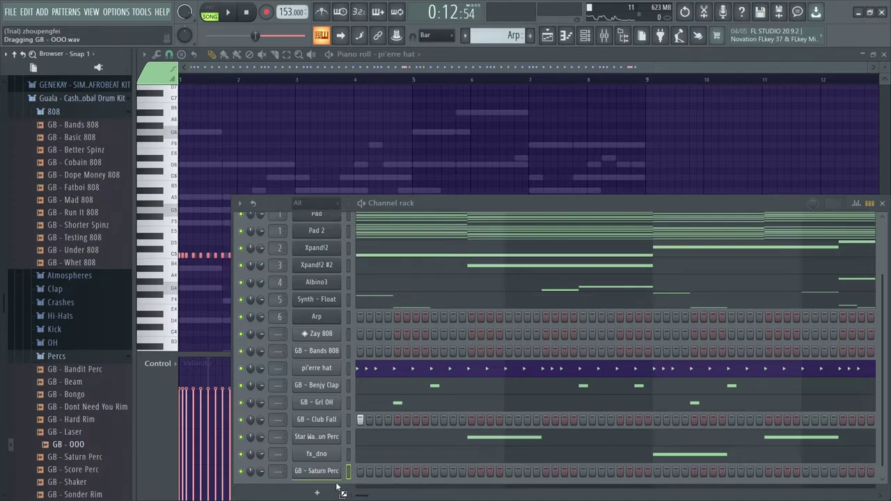
Step: Add GB - OOO as a new channel and place hits on step 3 of GB - Saturn Perc and step 5 of GB - OOO
drag(340, 491, 341, 490)
key(space)
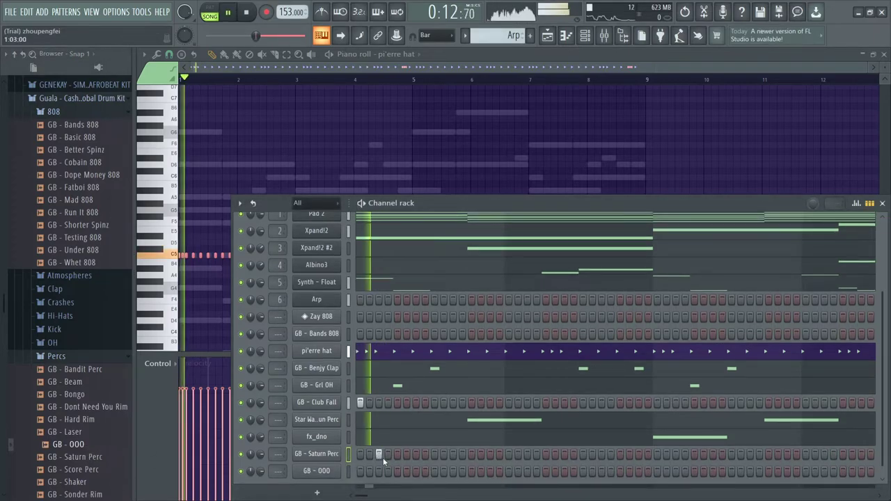
key(space)
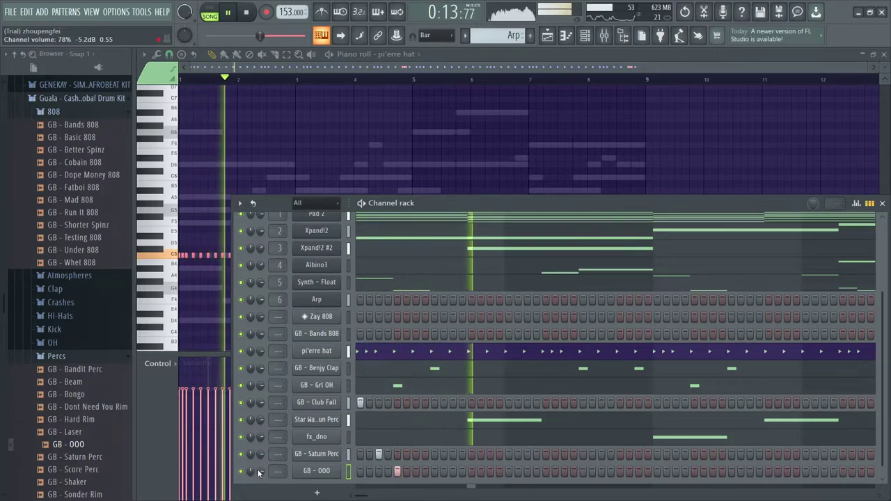
Step: Duplicate the GB - Saturn Perc hit from bar 1 into bars 3, 5 and 7 in the piano roll
click(394, 56)
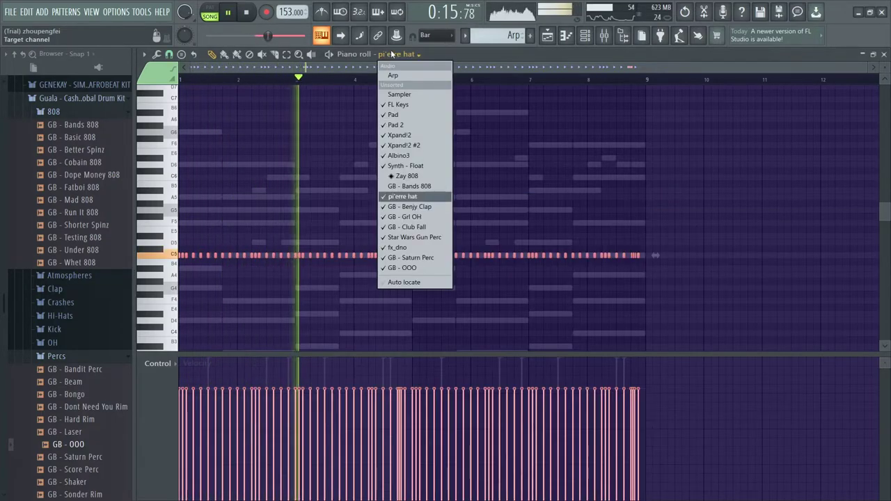
click(410, 258)
key(space)
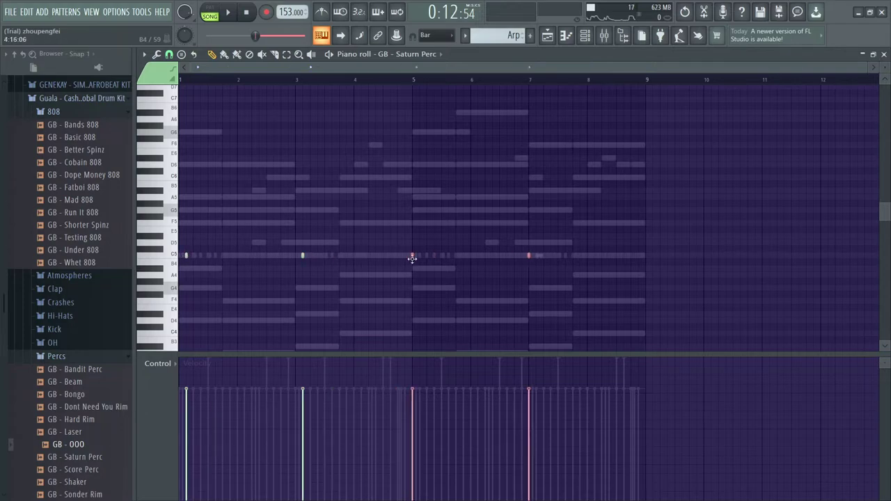
key(space)
Step: Switch the piano roll to GB - OOO and duplicate its bar 1 hit into bars 3, 5 and 7
click(410, 54)
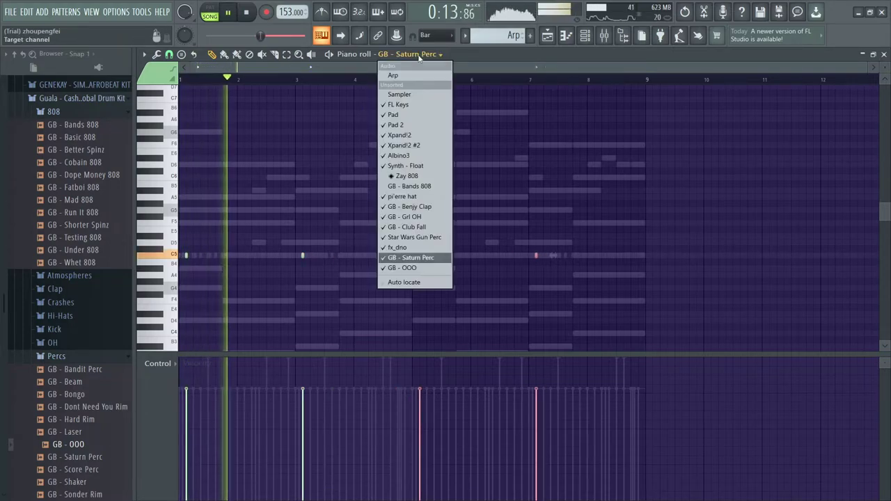
click(408, 267)
key(space)
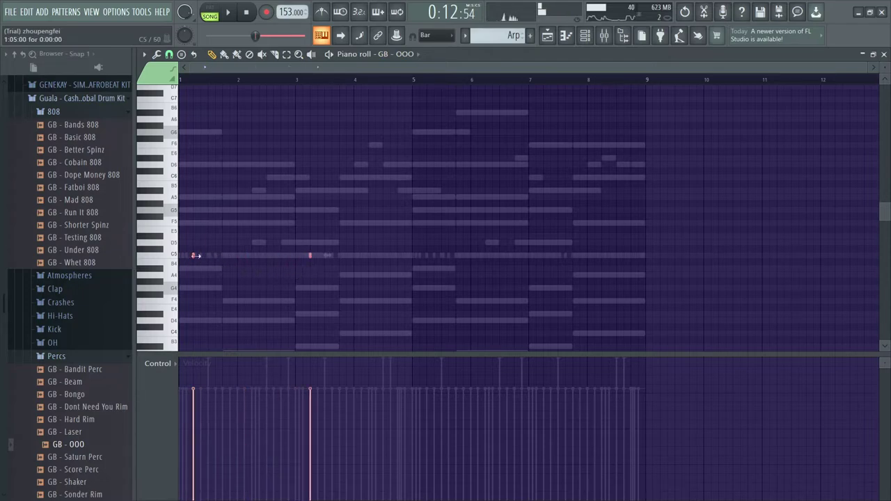
key(space)
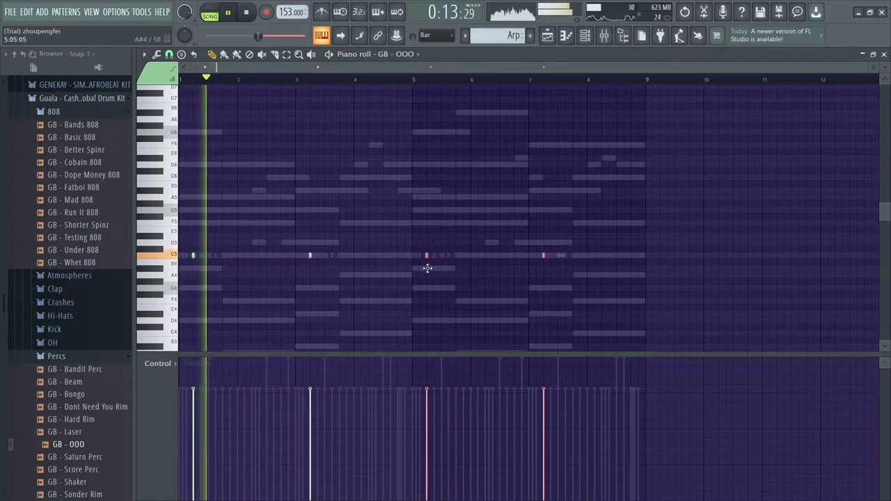
Step: Open the GB - Grl OH notes and move both hits one bar on, to the second beat of bars 2 and 4
click(394, 55)
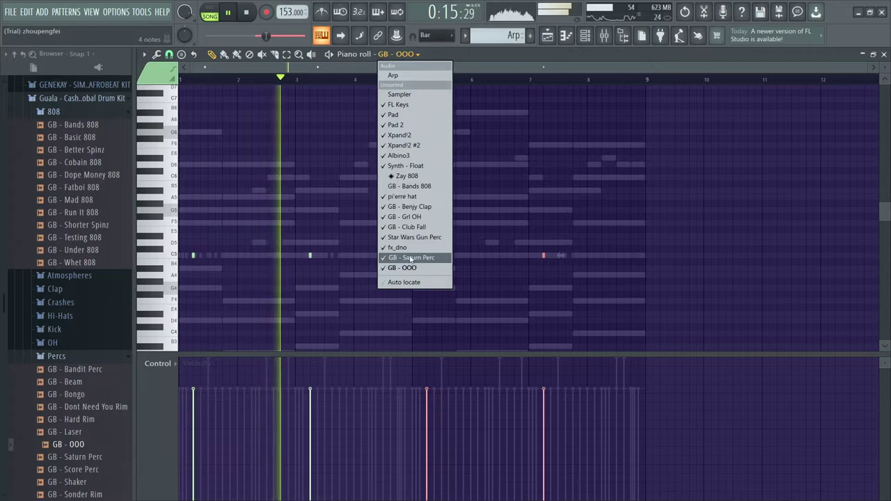
click(432, 222)
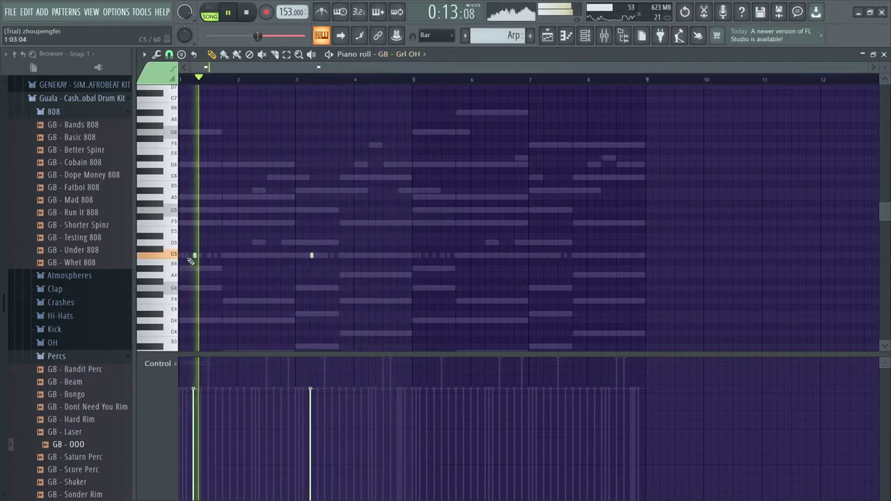
key(space)
drag(267, 260, 253, 257)
key(space)
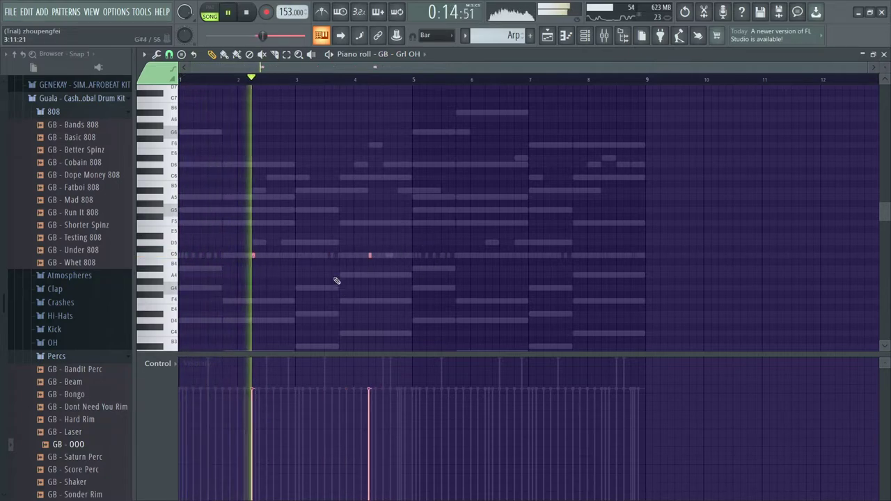
key(space)
key(space)
mouse_move(253, 257)
mouse_down()
mouse_move(223, 260)
mouse_move(256, 266)
mouse_move(252, 254)
mouse_up()
key(space)
key(space)
Step: Duplicate the two GB - Grl OH hits into bars 6 and 8, keeping the original bar 4 hit
double_click(252, 254)
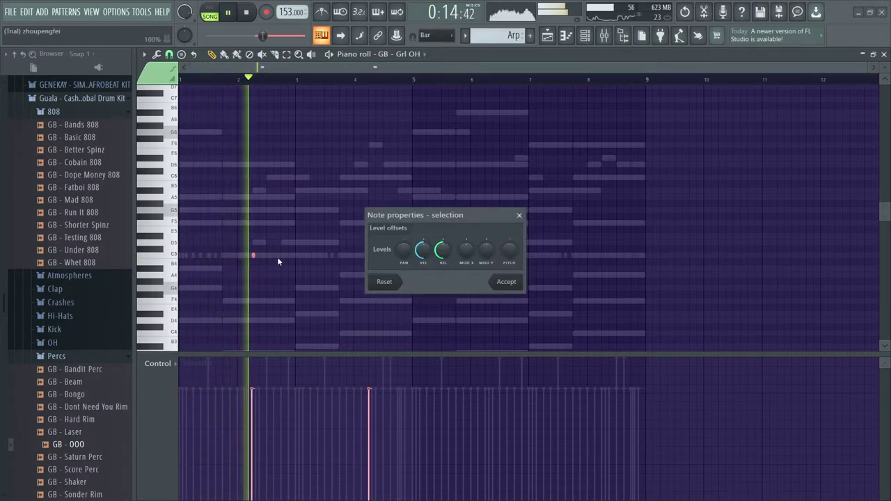
click(520, 215)
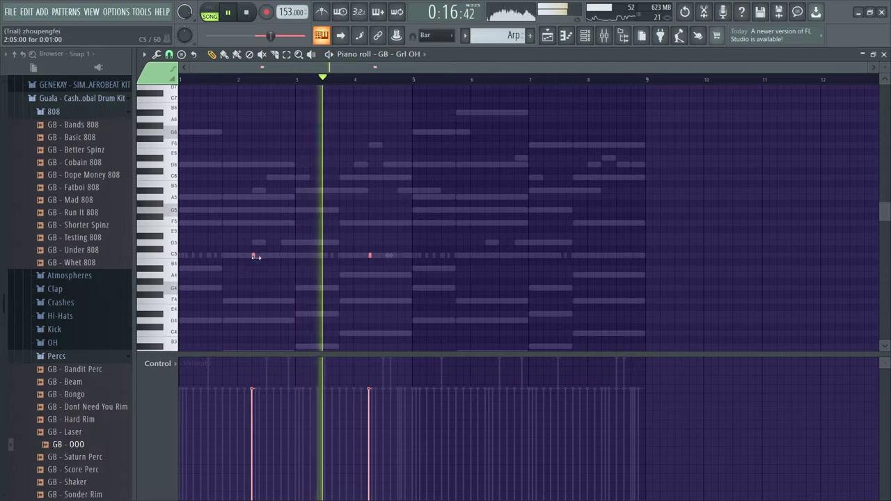
drag(255, 256, 488, 255)
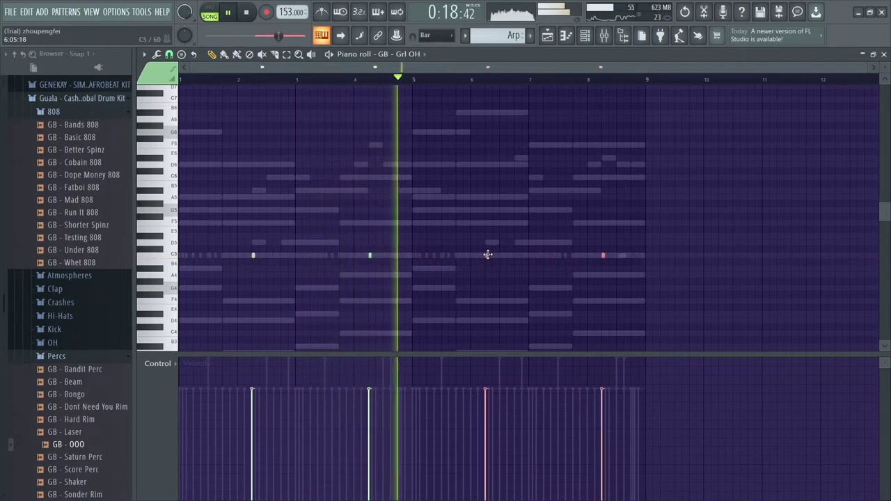
click(581, 322)
right_click(582, 322)
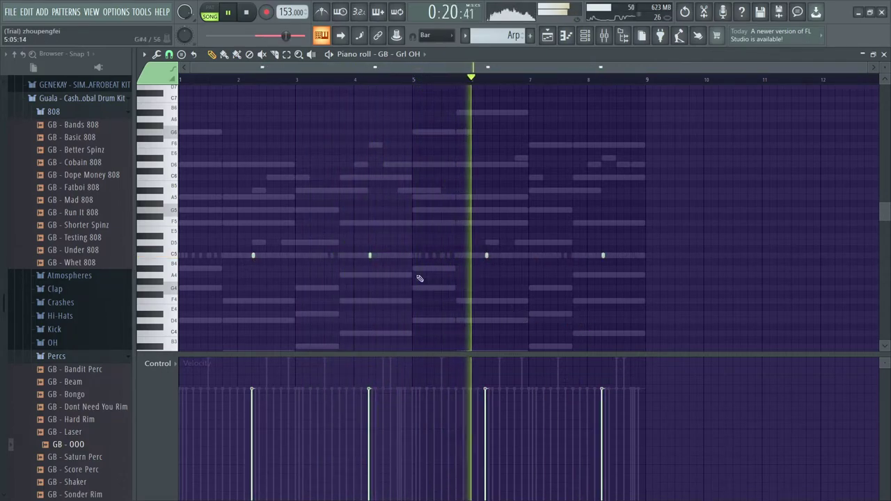
right_click(370, 257)
key(ctrl+z)
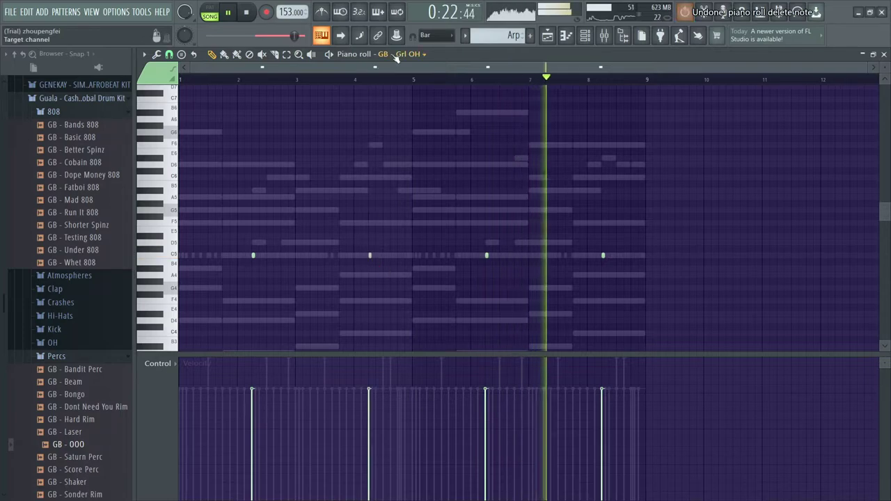
Step: Play back the GB - OOO part, and set the GB - Saturn Perc sample's time-stretching pitch to +300 cents
key(space)
click(395, 56)
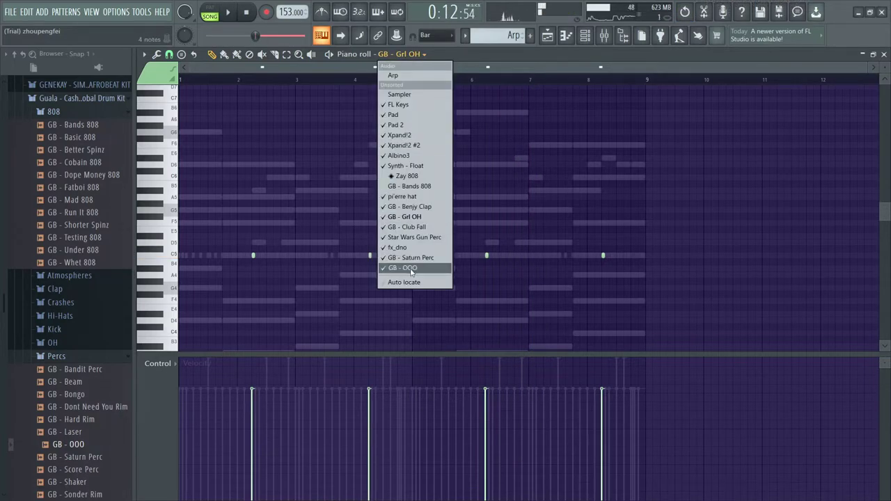
click(411, 269)
key(space)
key(space)
key(F6)
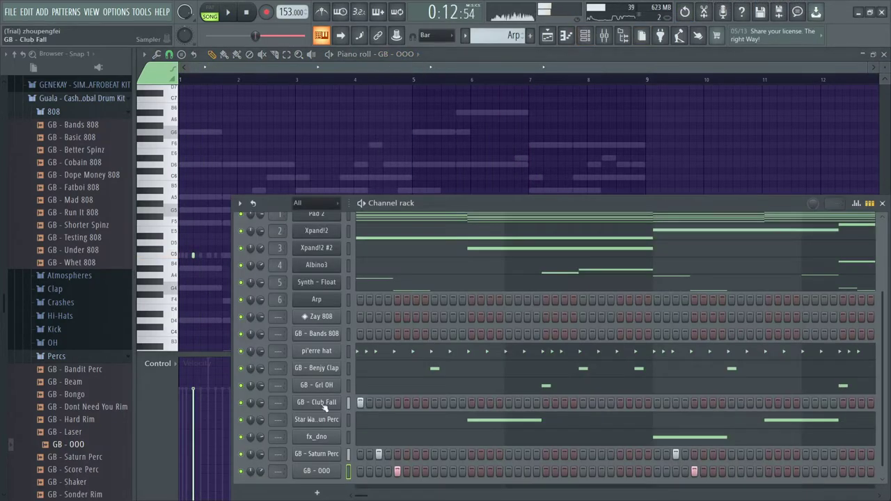
click(317, 454)
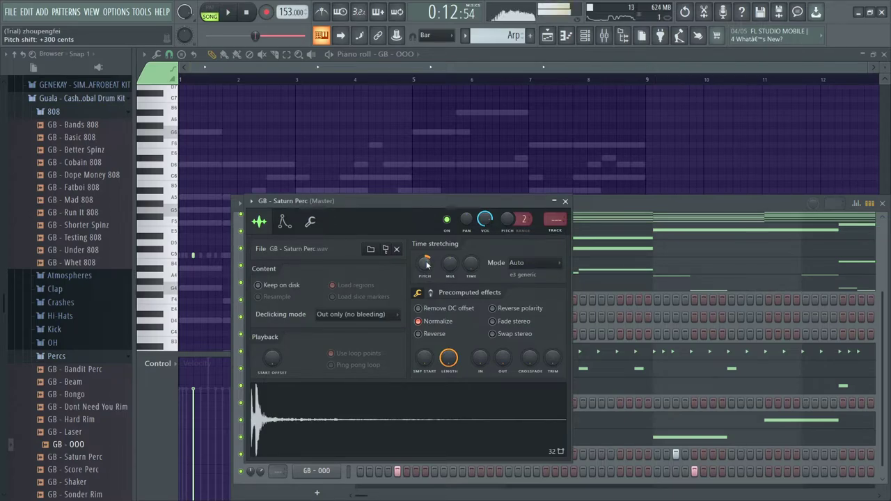
click(565, 202)
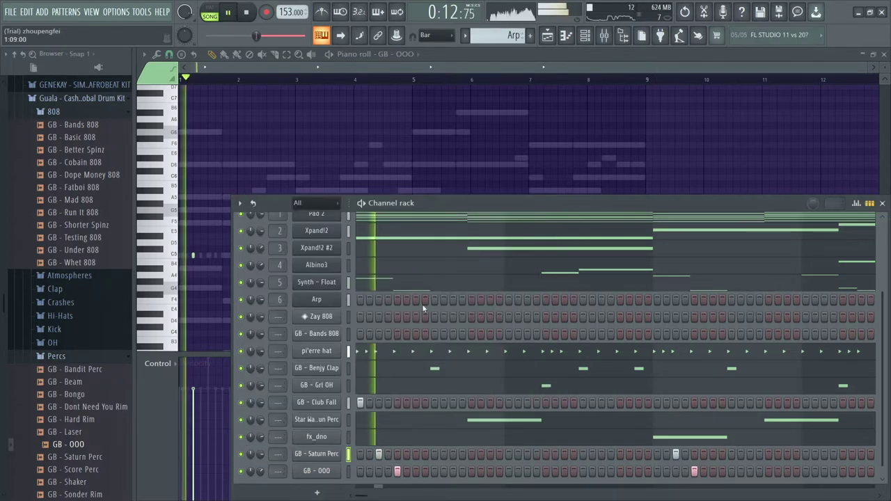
Step: Solo GB - Saturn Perc to check it, and restore all channels to hear it in the full beat
right_click(242, 454)
click(277, 324)
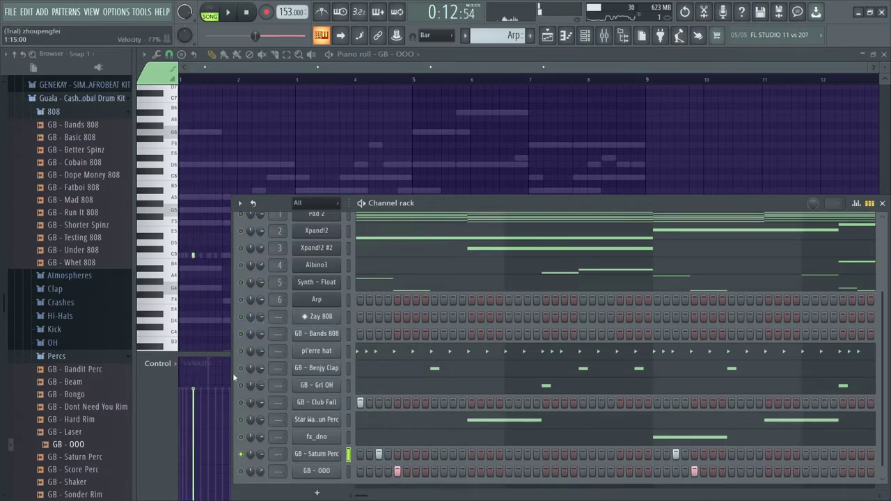
right_click(239, 456)
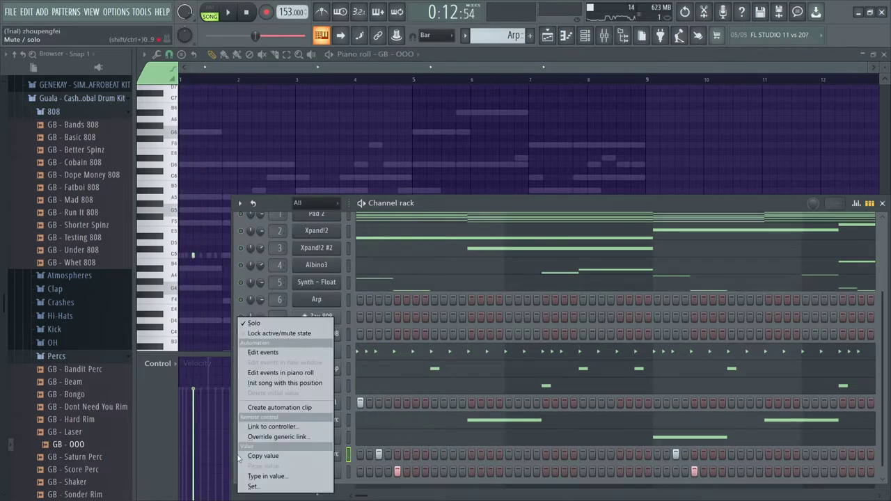
click(254, 323)
key(space)
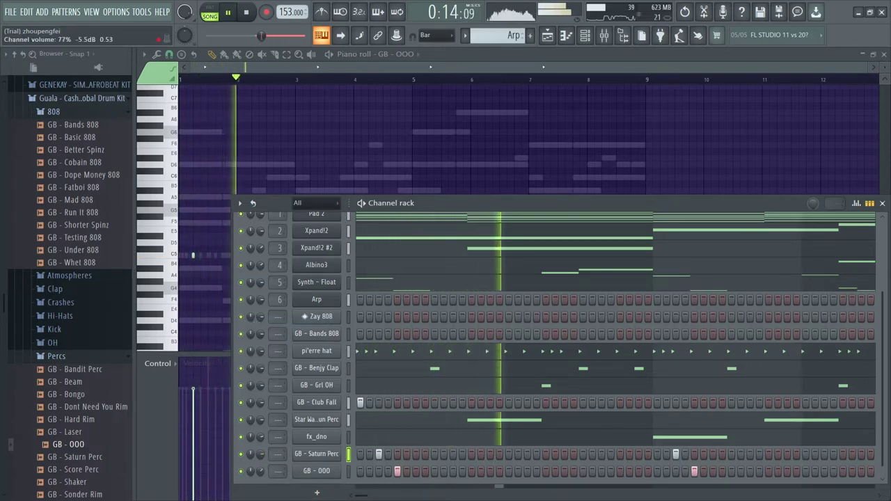
key(space)
Step: Audition samples in the Percs folder against the beat and add GB - Laser as a new channel
scroll(82, 471, down, 2)
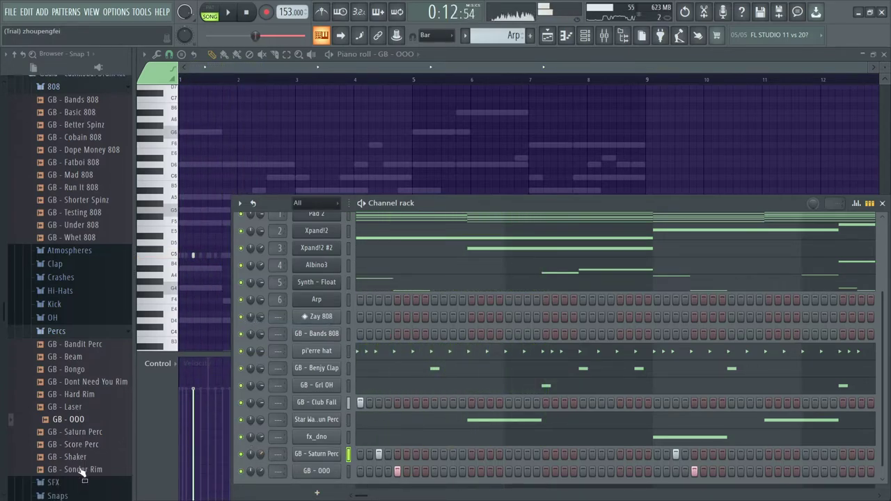
scroll(81, 472, down, 2)
key(space)
key(space)
key(space)
key(space)
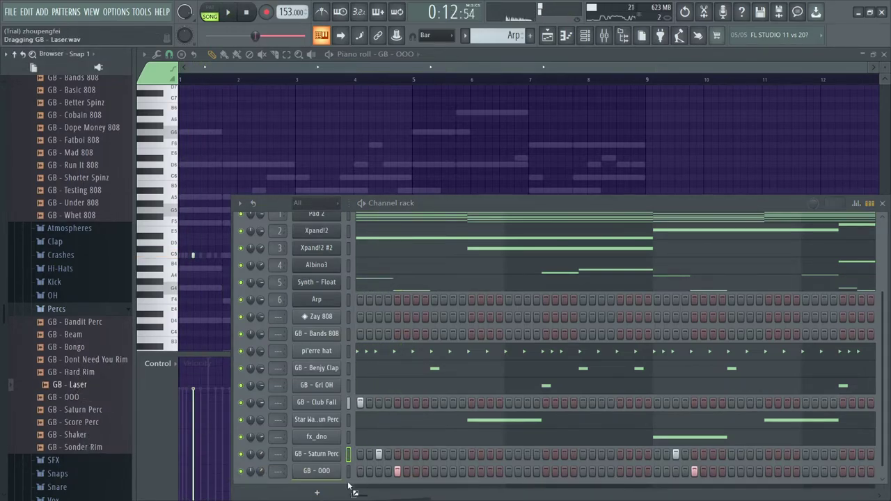
drag(352, 491, 352, 492)
Step: Copy the GB - Saturn Perc step pattern onto GB - Laser and lower the GB - Laser channel volume
right_click(327, 444)
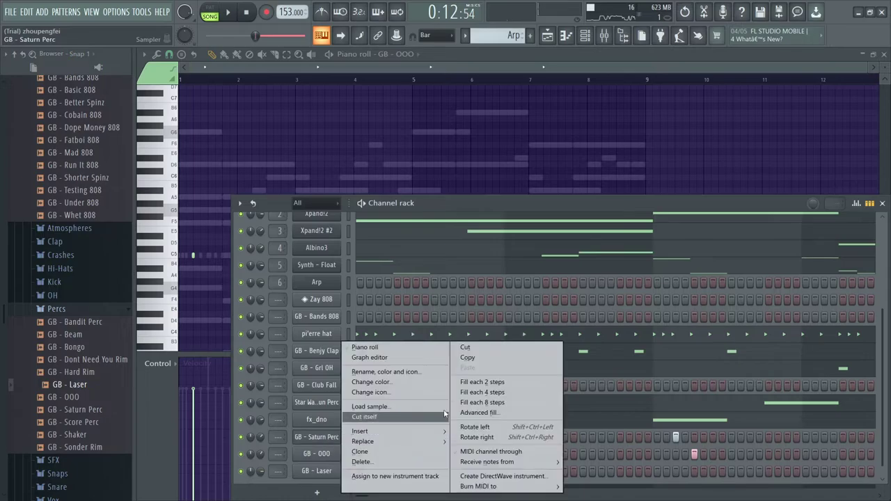
click(473, 358)
right_click(325, 476)
click(476, 368)
key(space)
drag(261, 473, 262, 487)
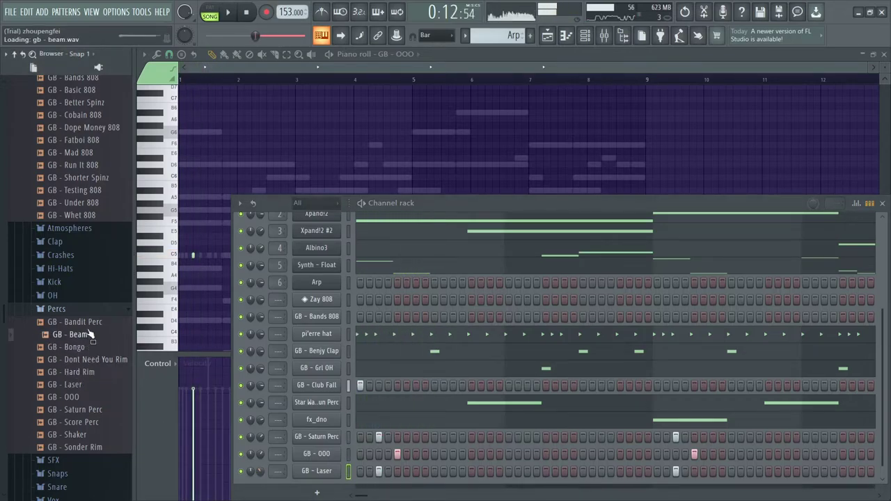
Step: Replace GB - Laser with GB - Beam, put its first hit on step 5, and solo it with GB - Saturn Perc and GB - OOO
drag(89, 337, 358, 471)
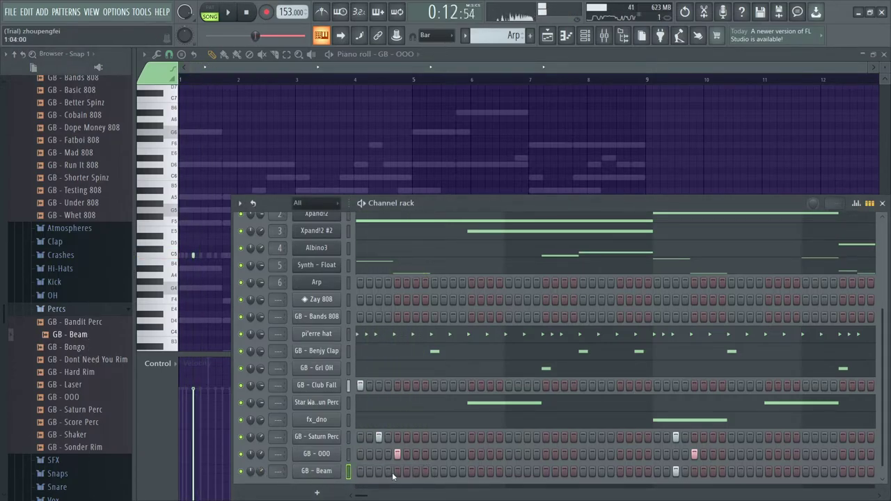
right_click(241, 473)
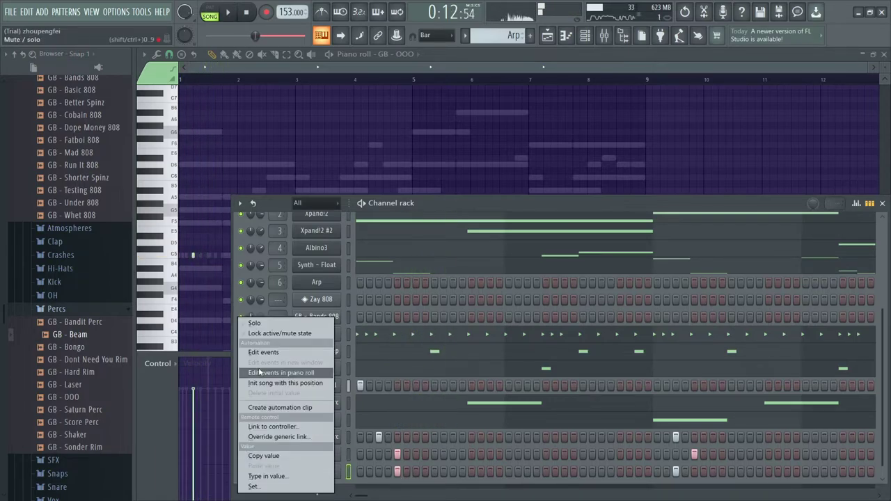
click(272, 324)
click(241, 436)
key(space)
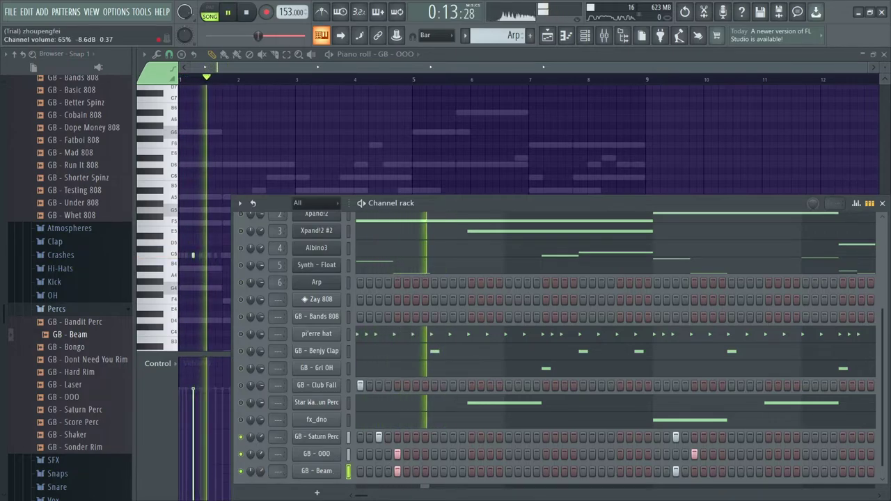
Step: Lower the GB - Beam channel volume during playback and restore all channels from solo
drag(262, 470, 263, 481)
key(space)
key(space)
key(space)
right_click(241, 472)
click(268, 326)
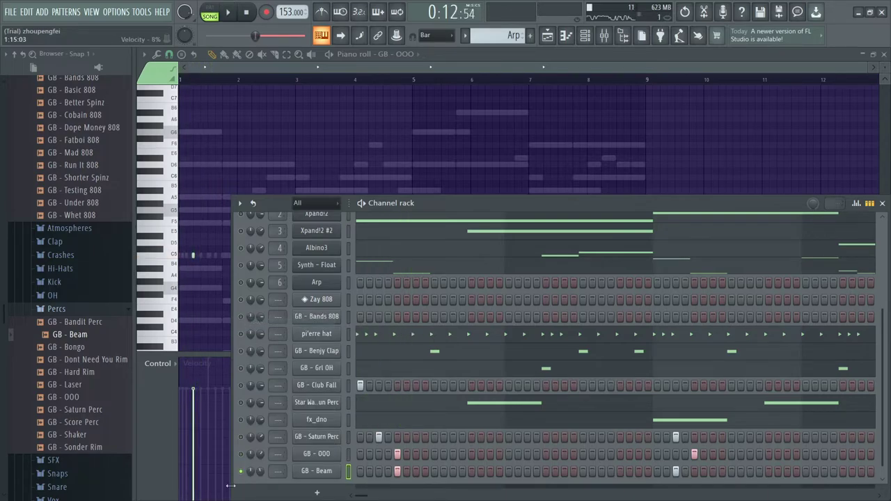
right_click(242, 472)
click(259, 324)
key(space)
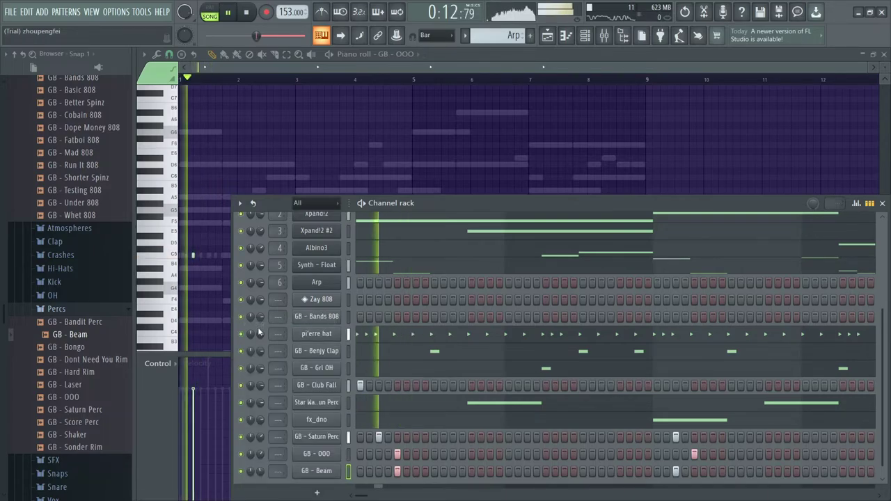
Step: Clear the existing GB - Beam hits and place a single hit on step 9
right_click(398, 472)
key(space)
key(space)
click(434, 472)
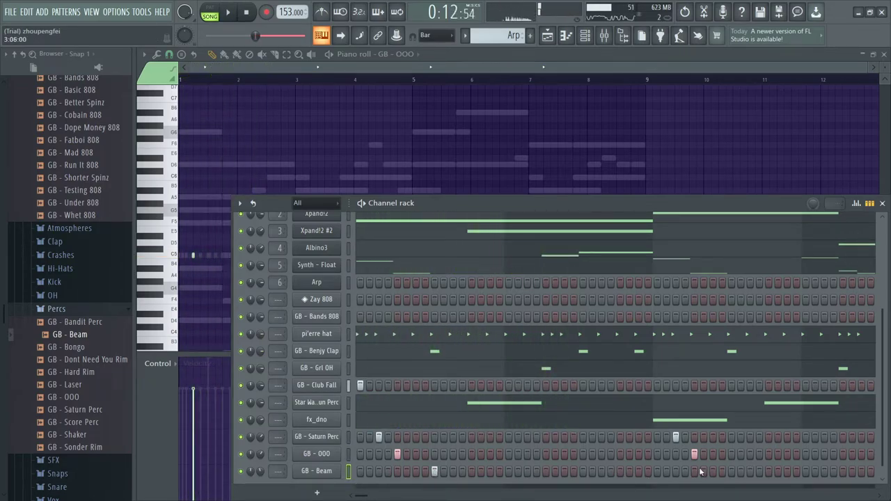
key(space)
Step: Duplicate the GB - Beam hit into bars 3, 5 and 7 in the piano roll and raise all four velocities to maximum
click(421, 56)
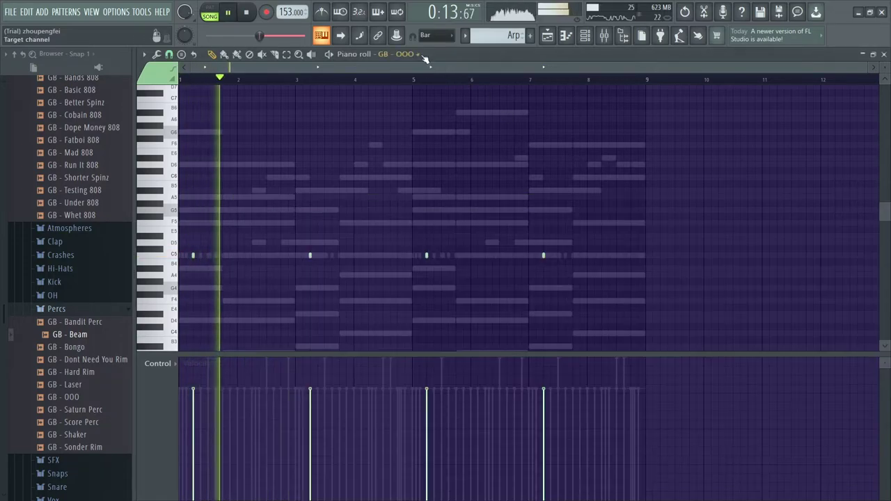
click(404, 278)
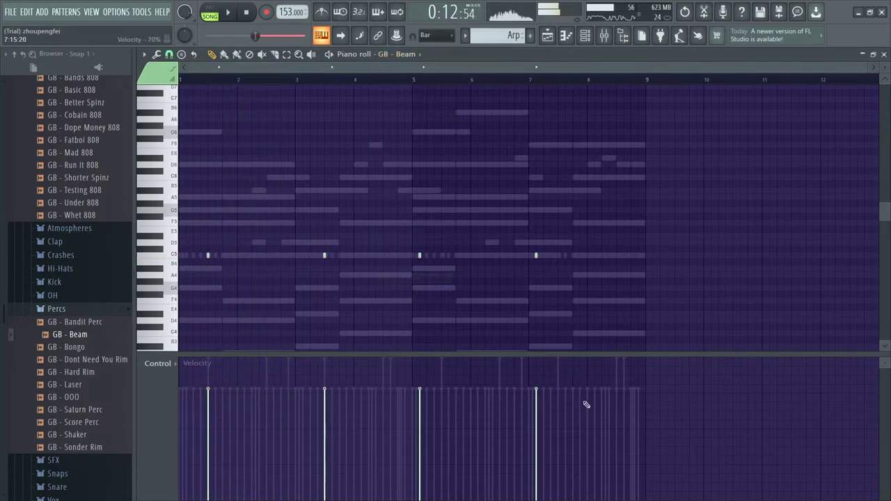
key(space)
scroll(189, 296, up, 2)
key(space)
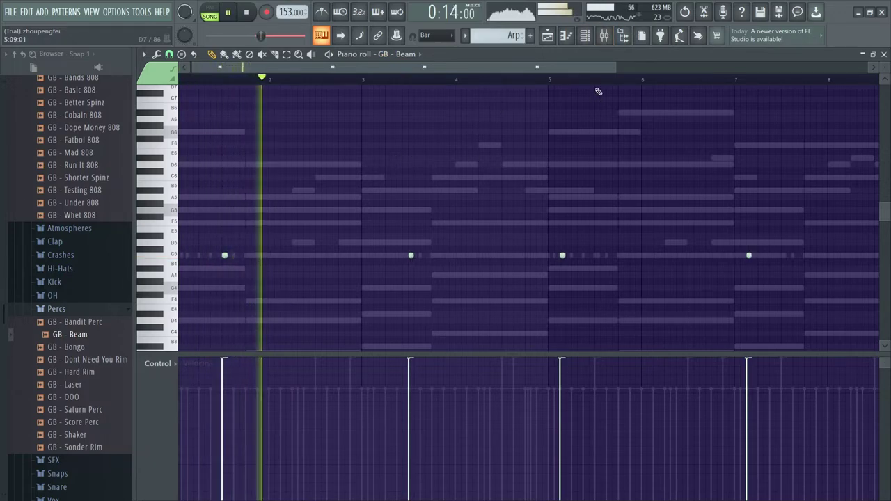
Step: Normalize the GB - Beam sample in its channel settings and restart playback to hear it
click(585, 37)
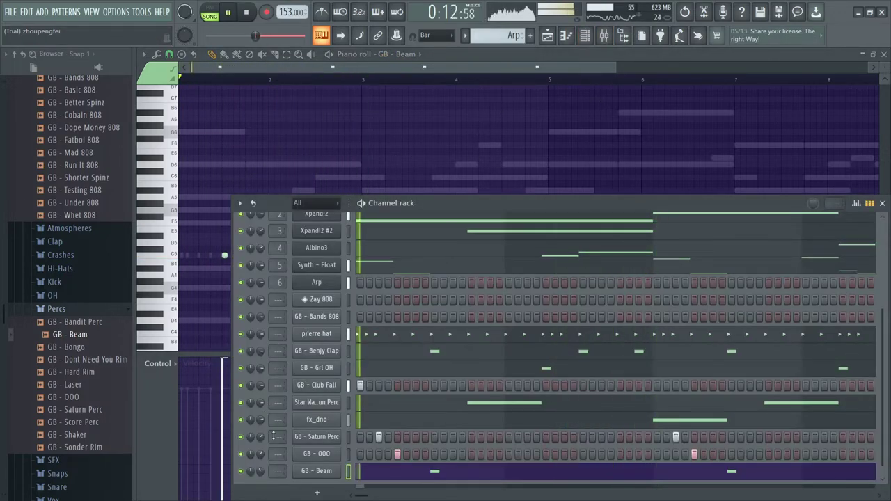
right_click(264, 474)
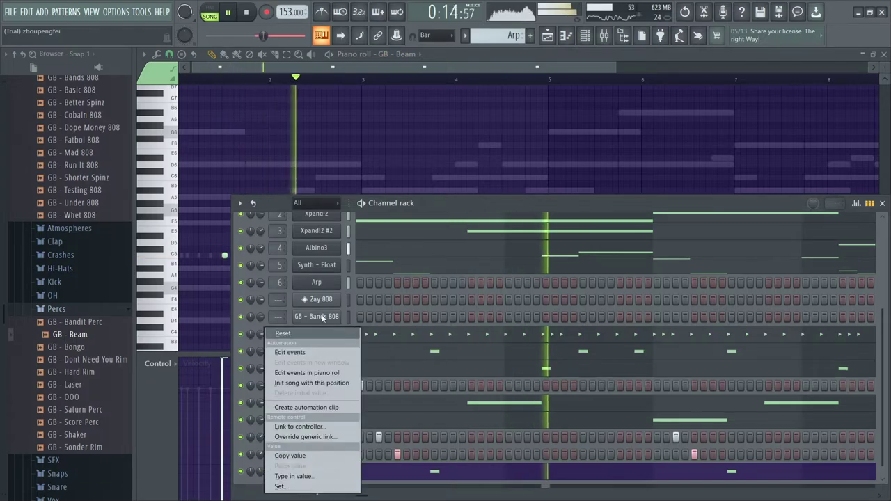
click(313, 337)
click(312, 472)
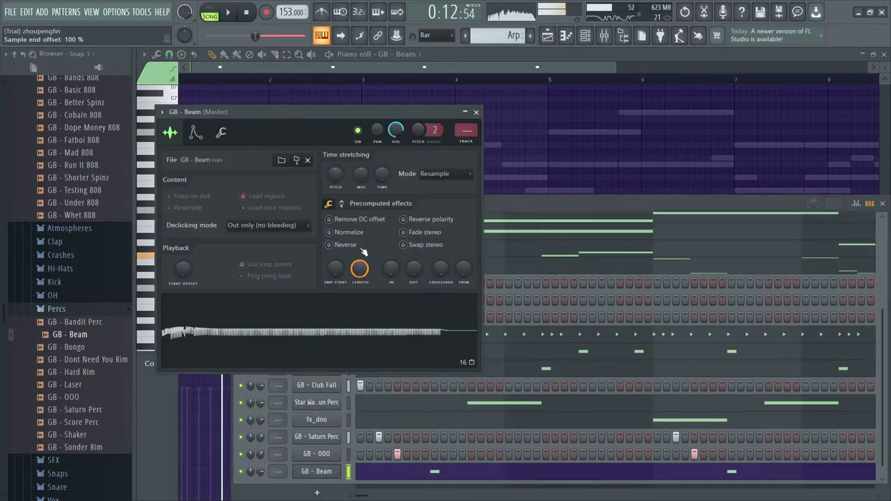
click(329, 232)
key(space)
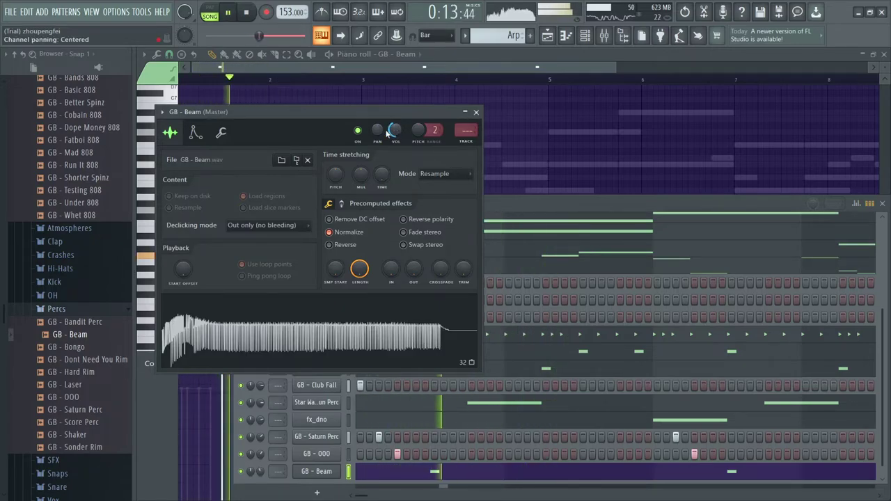
double_click(404, 57)
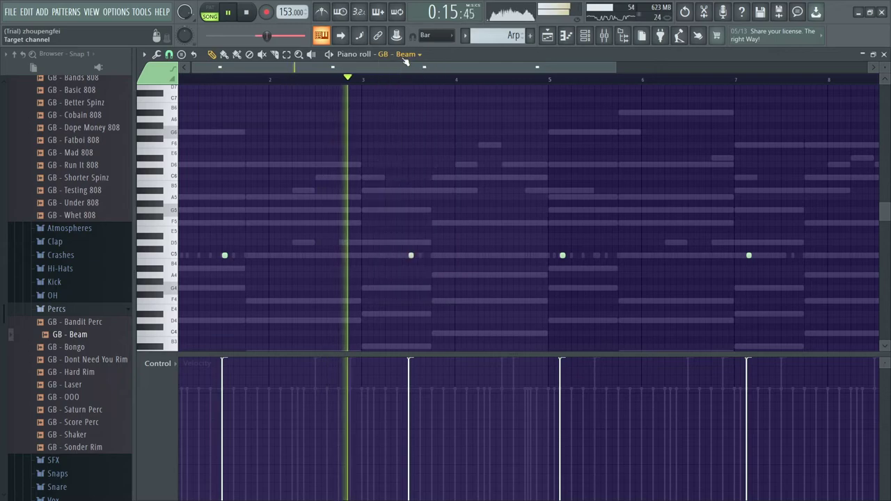
click(387, 54)
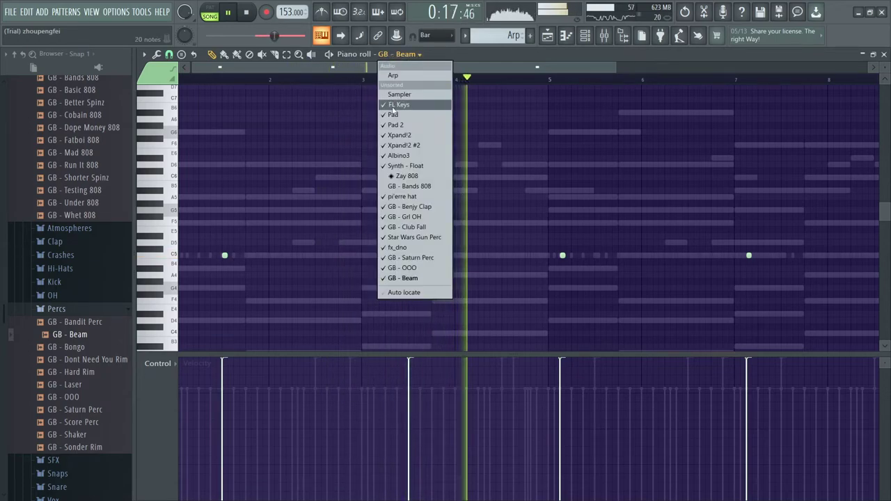
click(413, 177)
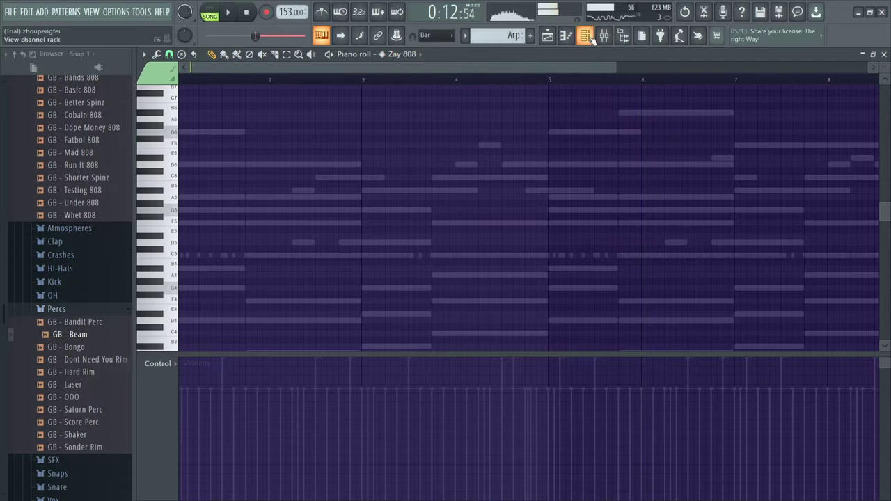
key(F6)
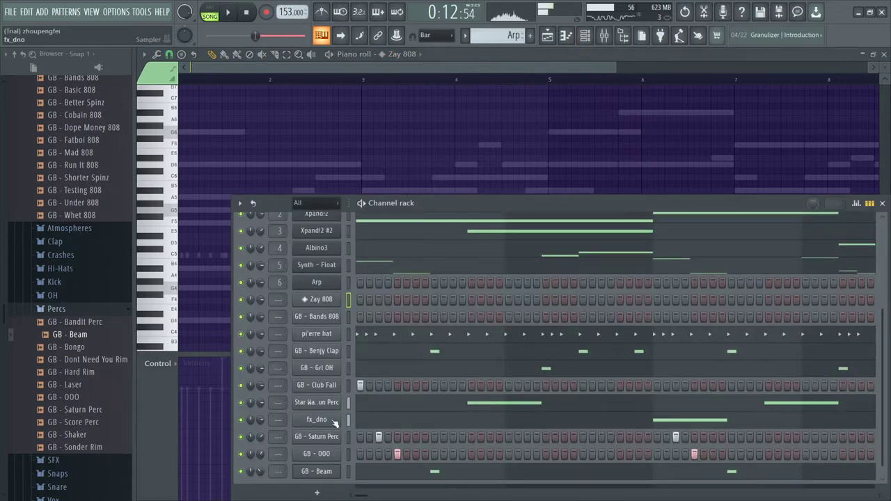
click(314, 471)
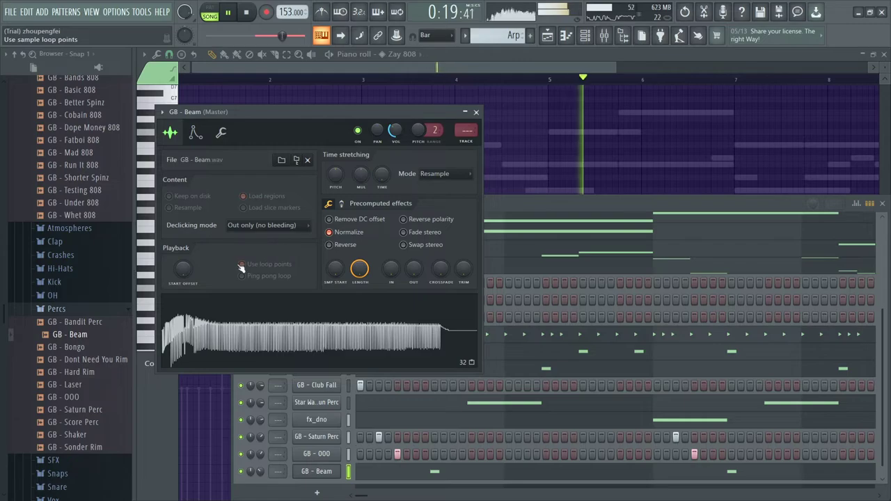
Step: Move the GB - Beam hits in bars 5 and 7 to mid-bar, matching the hits in bars 1 and 3
click(390, 54)
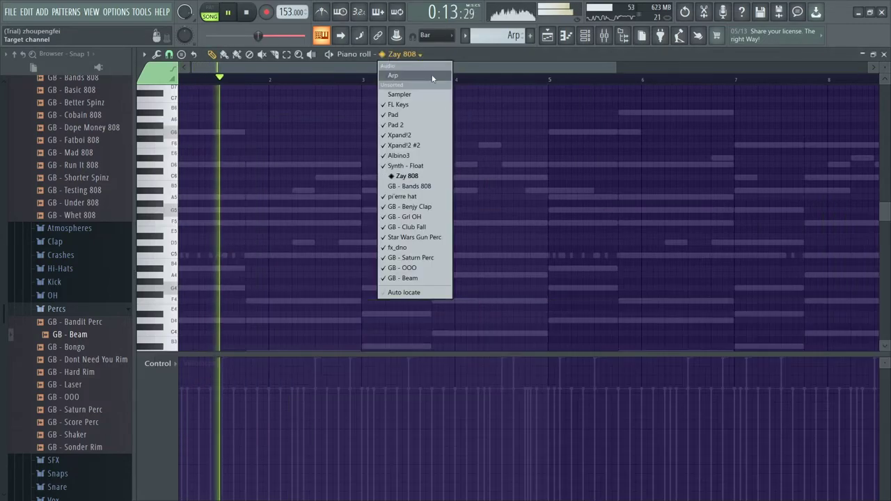
click(415, 280)
scroll(530, 282, down, 2)
ctrl+drag(654, 269, 469, 256)
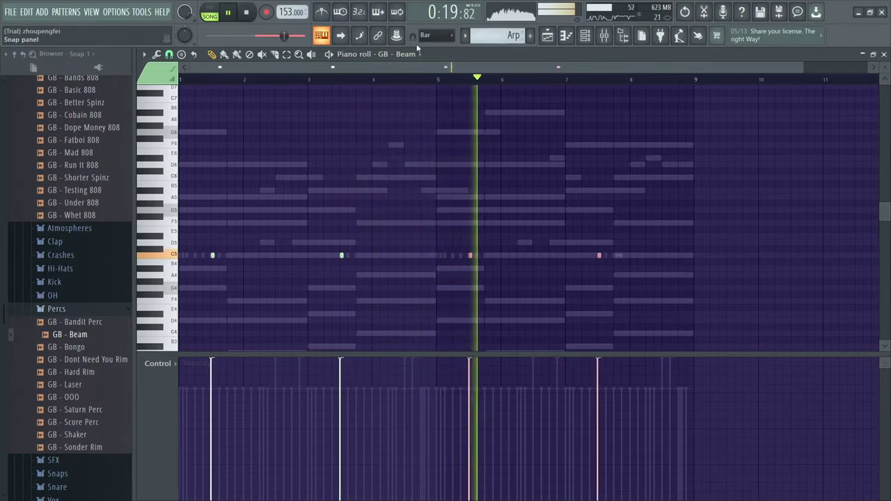
Step: Lower the velocities of all four GB - Beam hits to the other notes' level and raise its channel volume to 56%
click(585, 38)
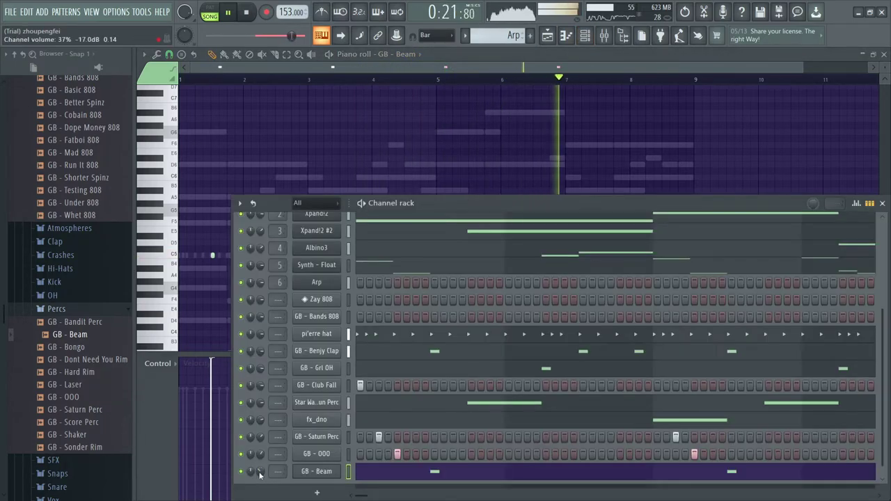
click(455, 169)
right_click(456, 169)
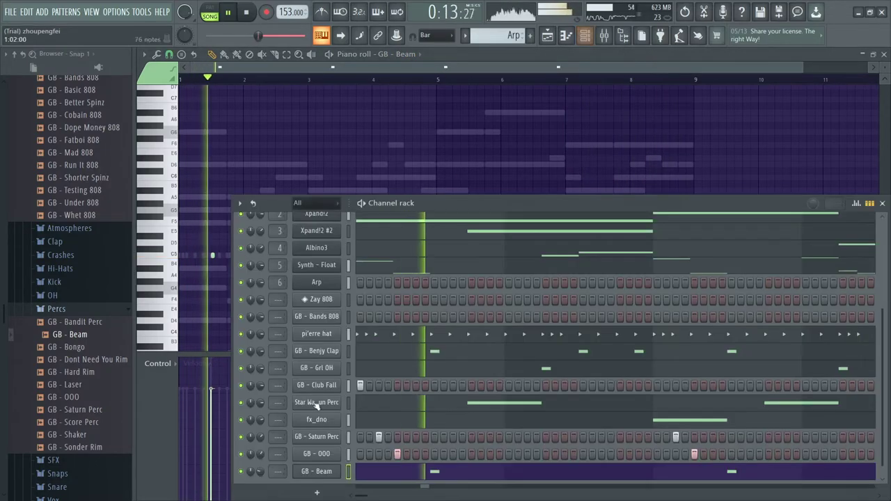
click(585, 38)
drag(259, 472, 260, 453)
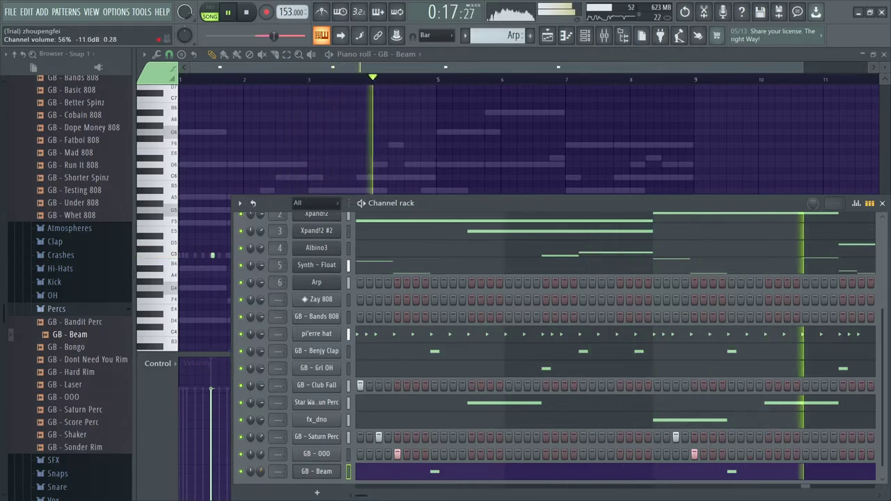
Step: Stop playback and place a short Zay 808 note on G3 at the start of bar 1 in the piano roll
click(416, 53)
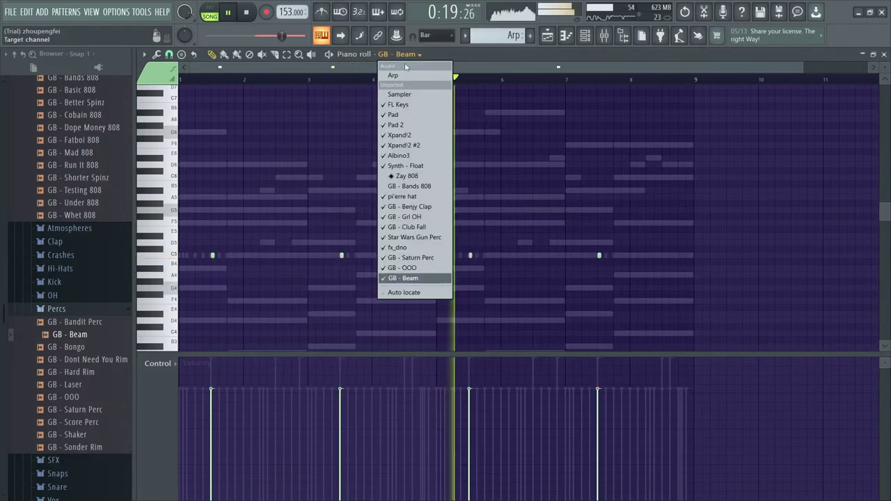
click(402, 177)
key(space)
scroll(209, 296, down, 4)
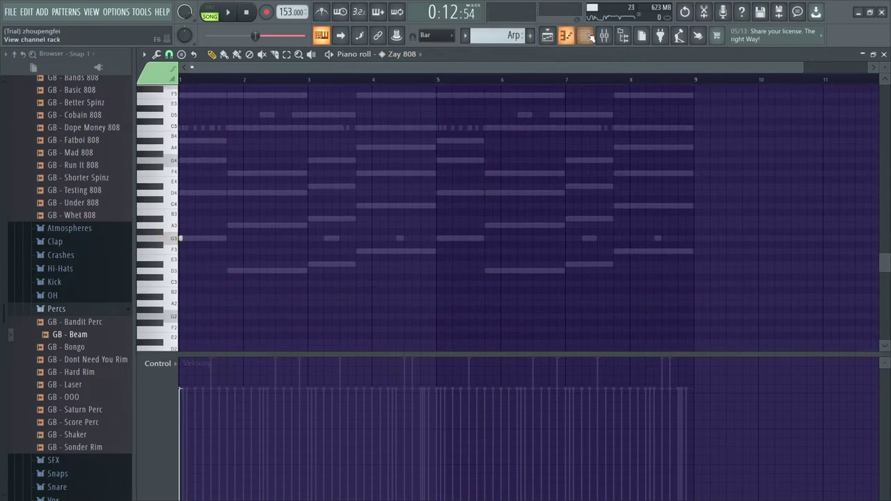
Step: Boost the Zay 808 sample's gain by 2% in its precomputed effects and close the channel settings
click(587, 36)
click(327, 301)
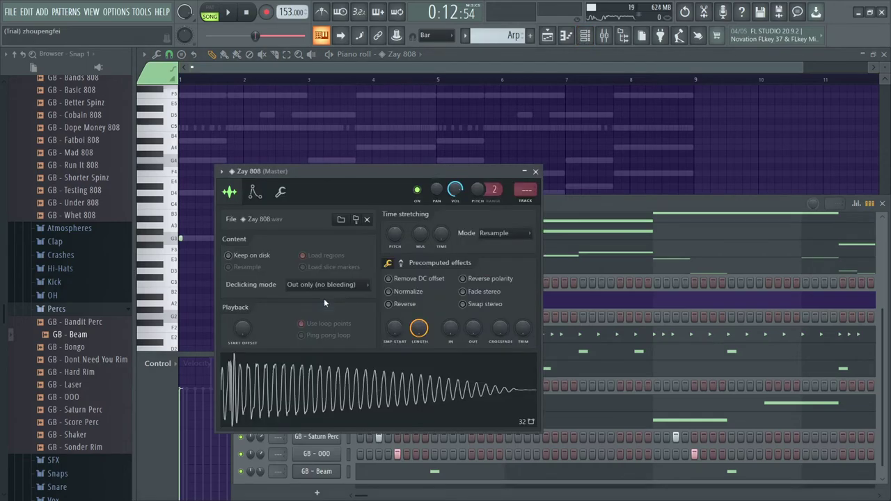
drag(395, 283, 395, 277)
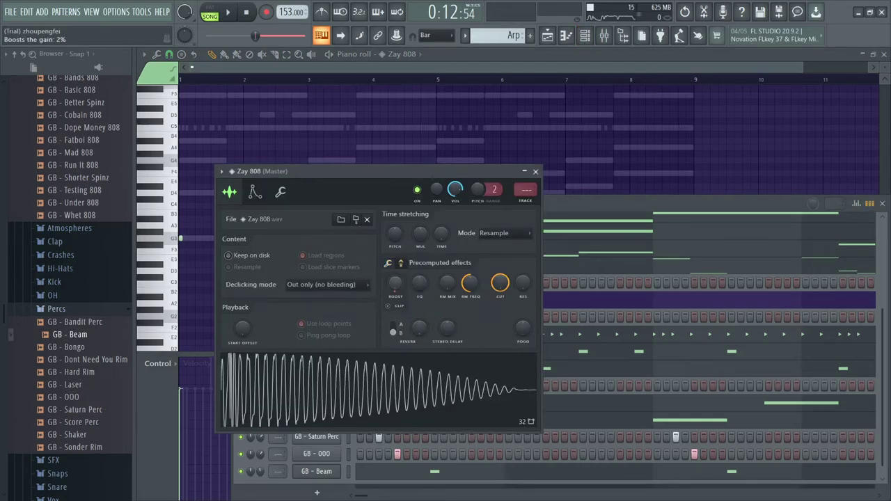
click(536, 172)
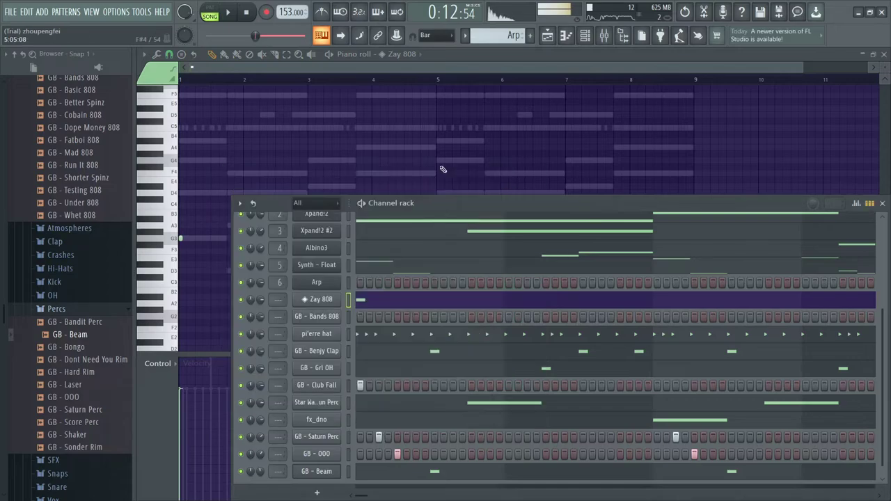
Step: Add a second Zay 808 G3 note on step 7 of bar 1 and two-step D#3 notes on steps 1 and 7 of bar 3
key(F6)
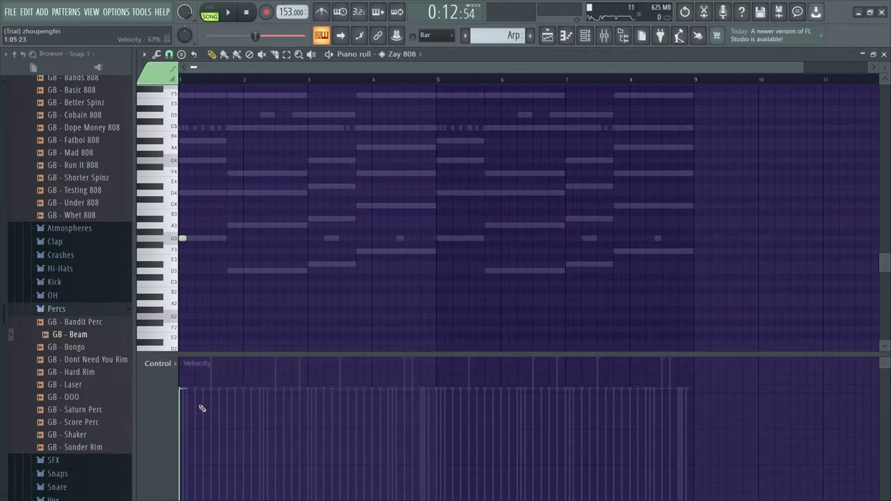
click(201, 239)
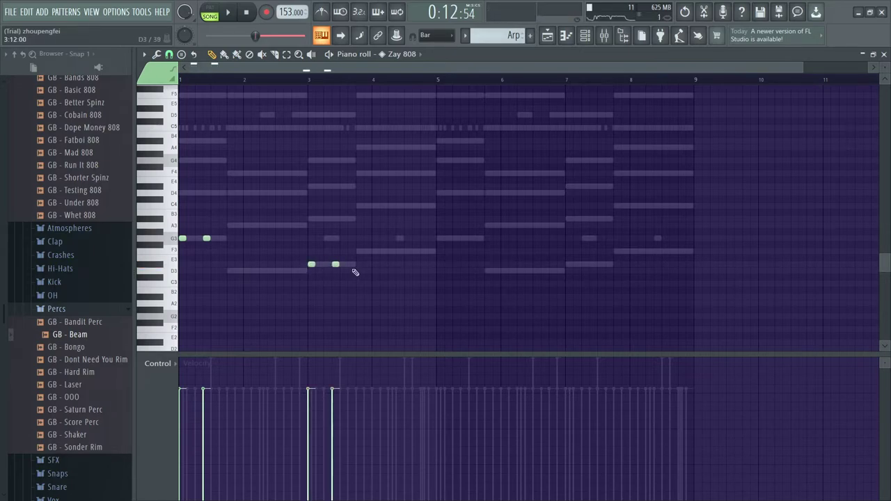
scroll(330, 267, up, 2)
click(331, 264)
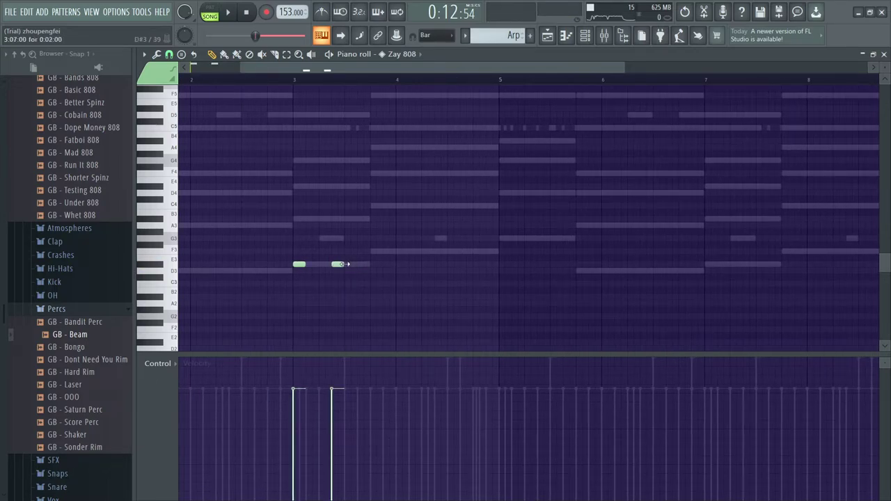
Step: Add four consecutive two-step G3 notes from the start of bar 5 and D#3 notes on steps 1 and 7 of bar 7
click(504, 239)
click(516, 240)
click(529, 239)
click(542, 239)
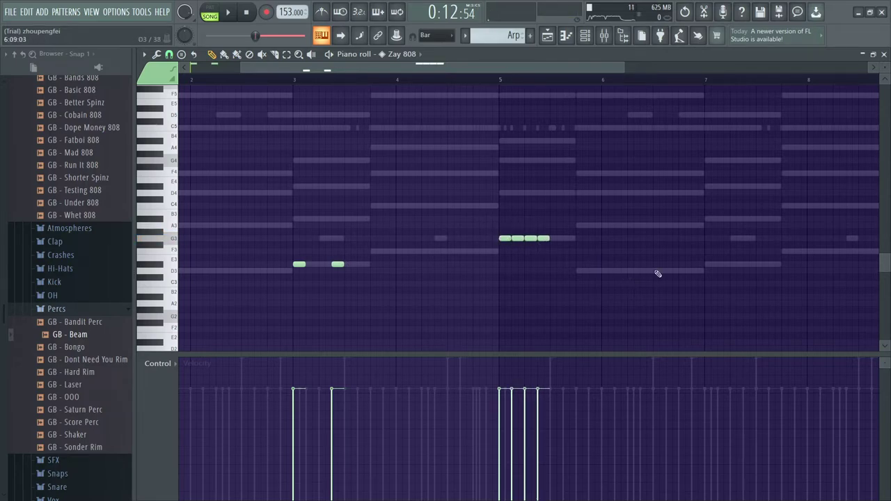
click(710, 264)
click(751, 265)
Step: Enable Zay 808's volume envelope with hold at maximum and attack, decay, sustain and release at zero
click(595, 32)
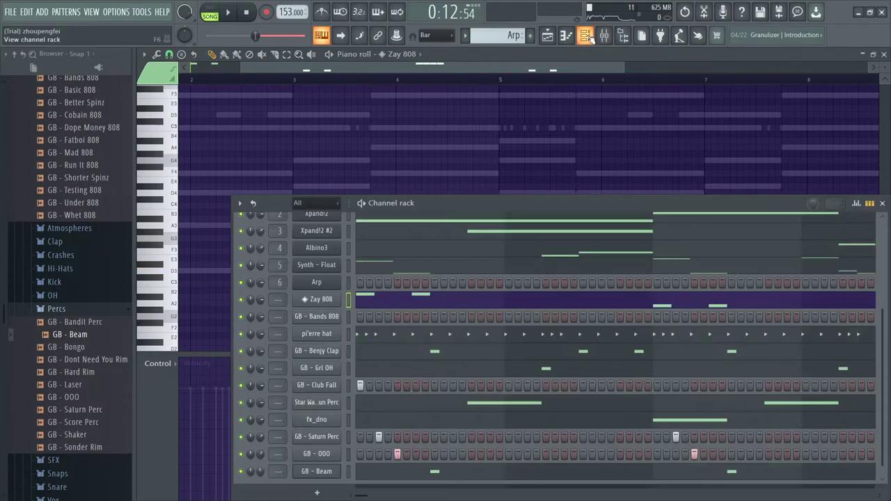
click(328, 300)
click(255, 193)
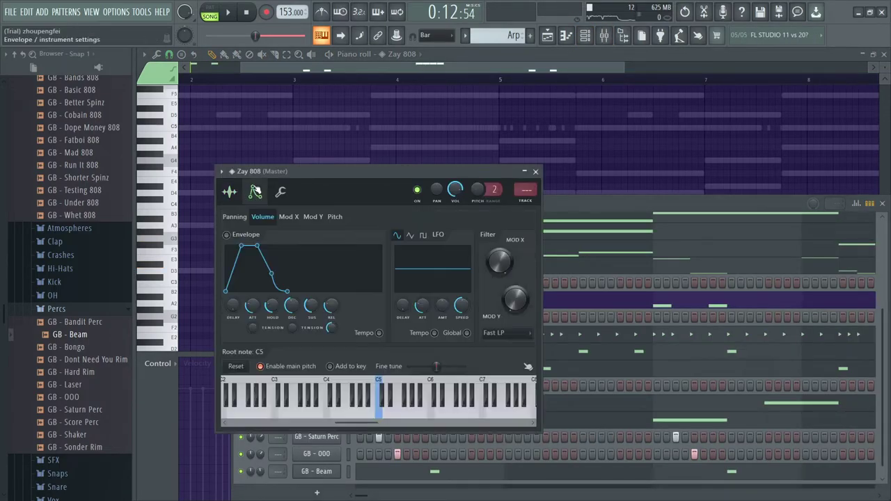
drag(271, 317, 253, 317)
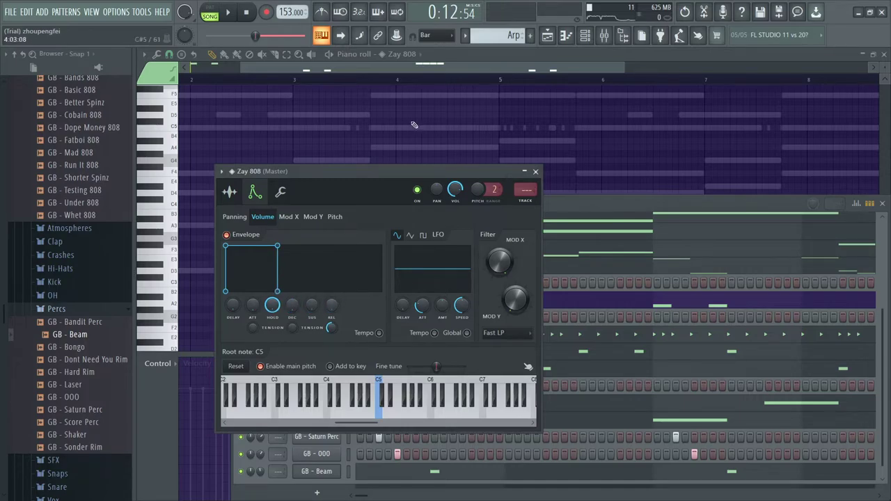
Step: Lengthen both Zay 808 G3 notes to fill bar 1's first chord and extend bar 3's first D#3 note to meet the second
click(409, 103)
right_click(409, 103)
scroll(307, 160, left, 2)
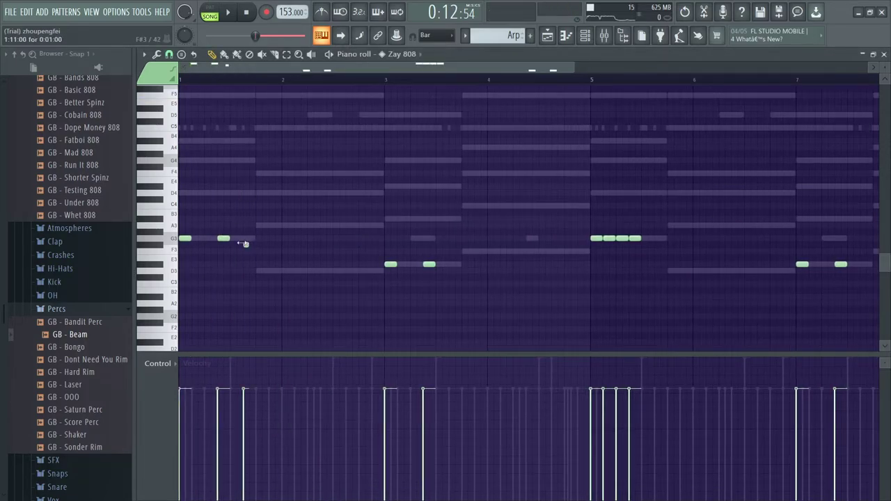
drag(259, 245, 215, 244)
click(236, 257)
right_click(241, 258)
drag(457, 273, 423, 265)
click(435, 278)
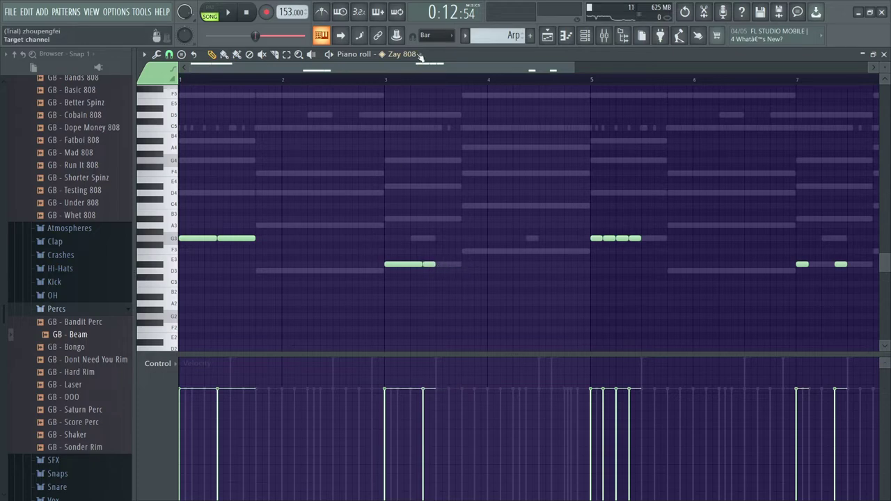
Step: Shorten bar 3's first D#3 note, insert a two-step D#3 note after it, and stretch the last one to the chord's end
click(390, 81)
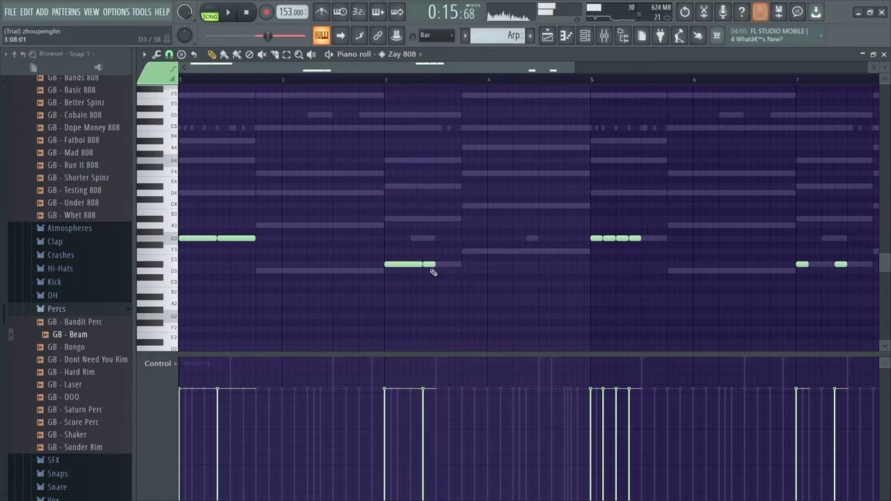
drag(423, 264, 416, 264)
click(415, 265)
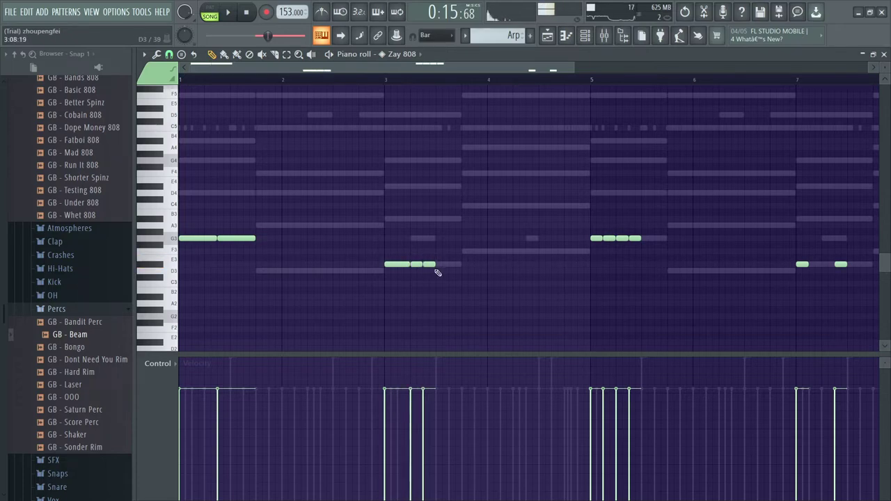
Step: Stretch bar 7's two D#3 notes to the chord's end and transpose all Zay 808 notes up five octaves
scroll(662, 301, down, 2)
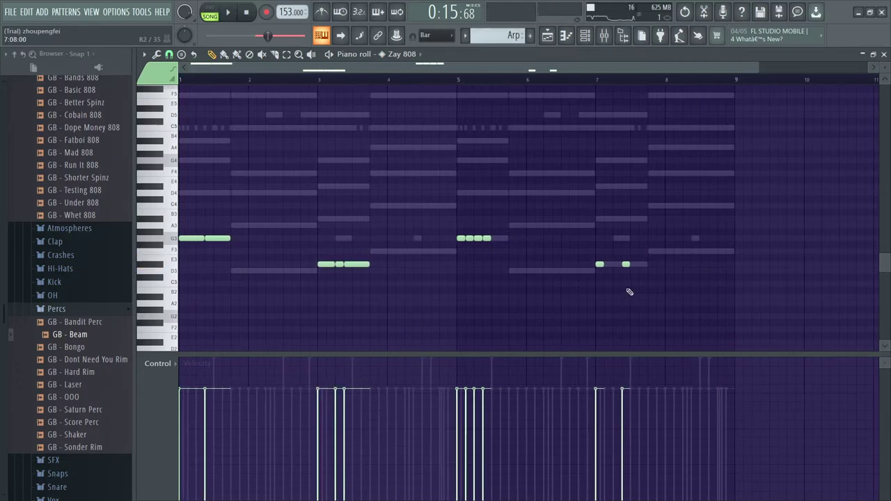
drag(630, 265, 599, 263)
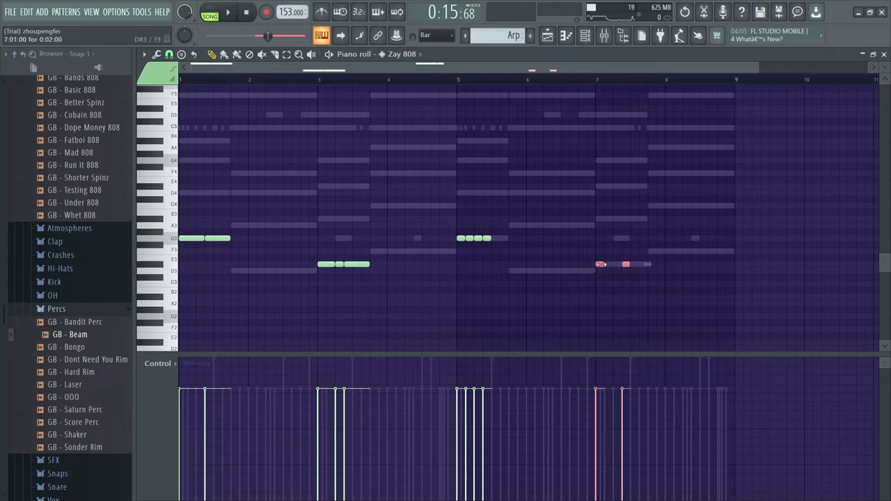
click(640, 295)
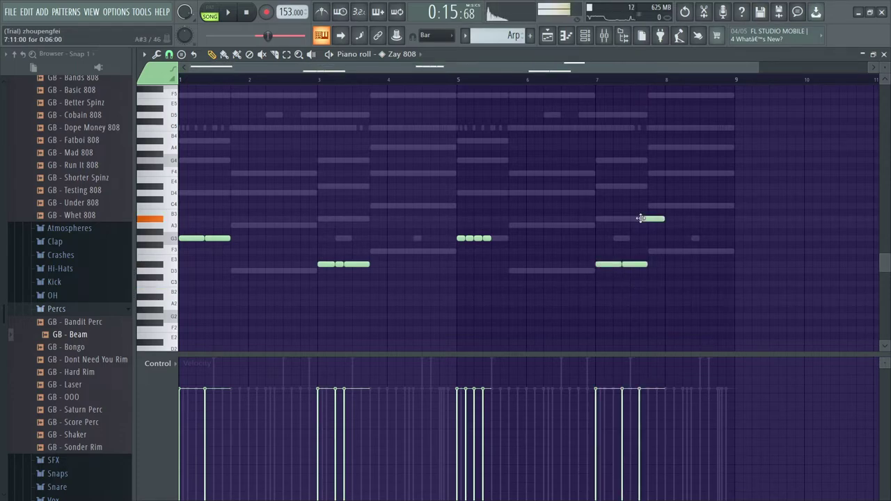
scroll(657, 232, up, 8)
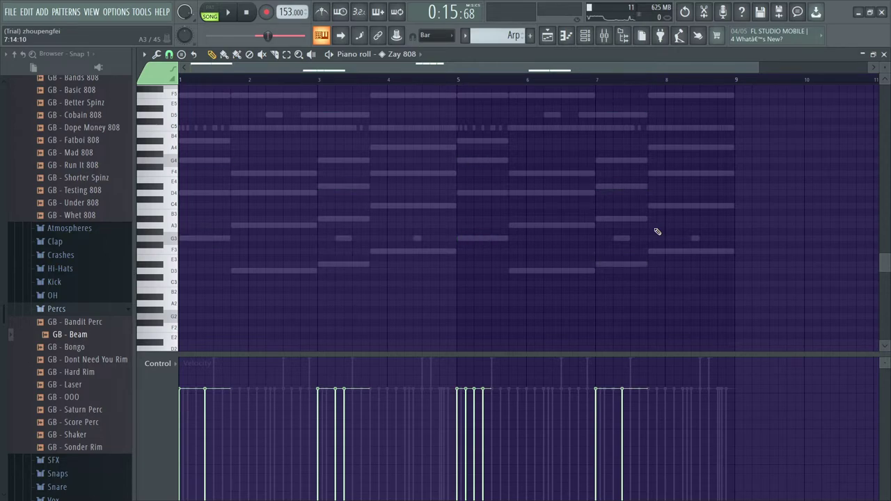
scroll(657, 233, up, 4)
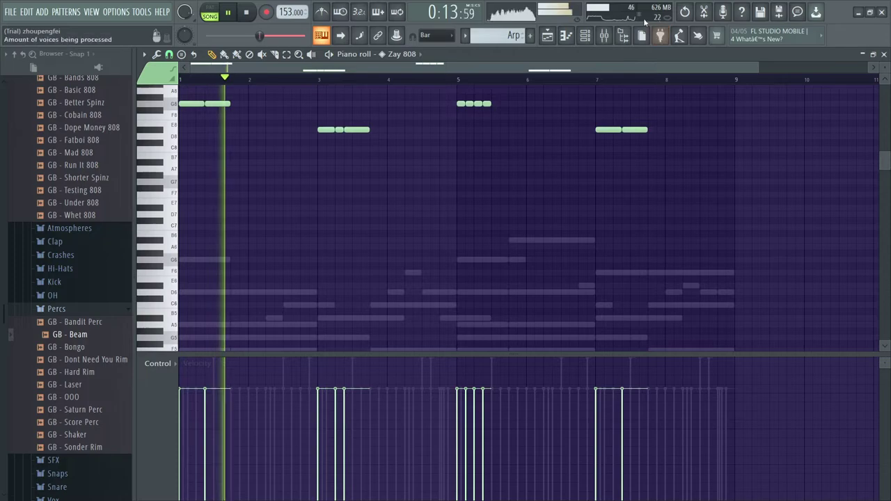
Step: Lower the faders of mixer inserts 1 to 6 together by about 1.8 dB and revert the master fader
key(F9)
key(space)
drag(339, 162, 217, 162)
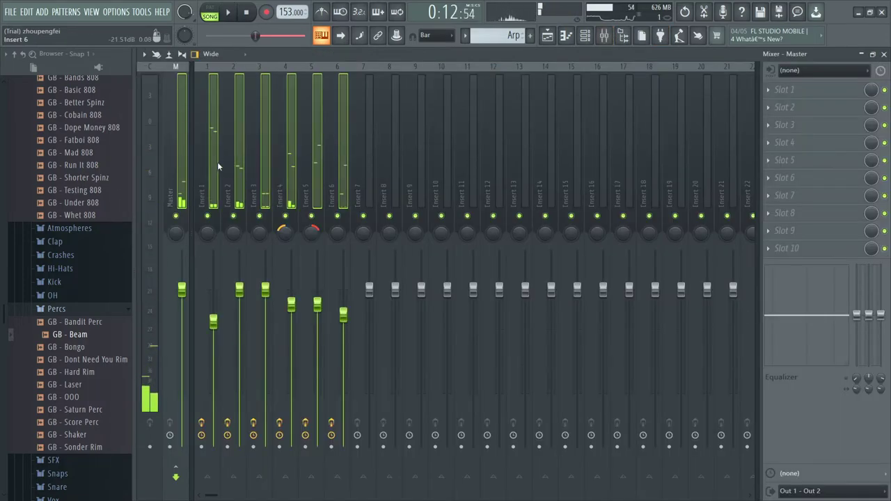
drag(179, 315, 179, 326)
right_click(183, 302)
click(201, 308)
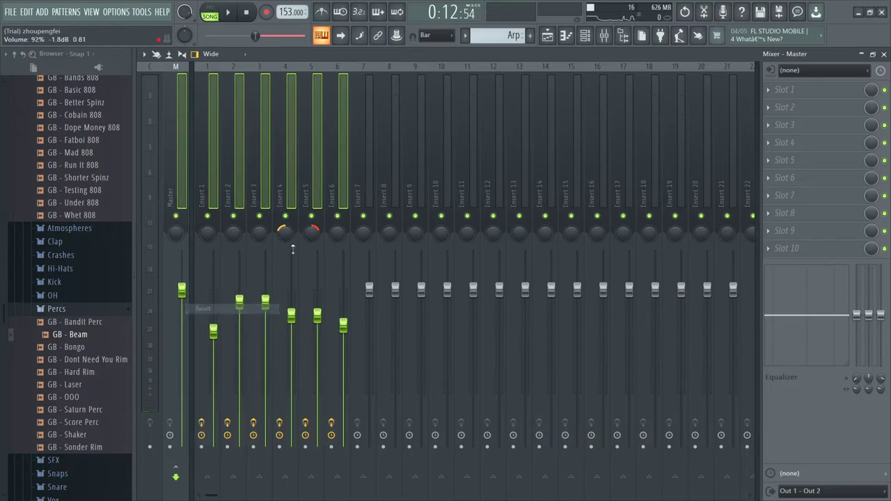
click(354, 144)
key(space)
Step: Return to Zay 808's piano roll, raise all its note velocities to maximum and play the beat
click(548, 34)
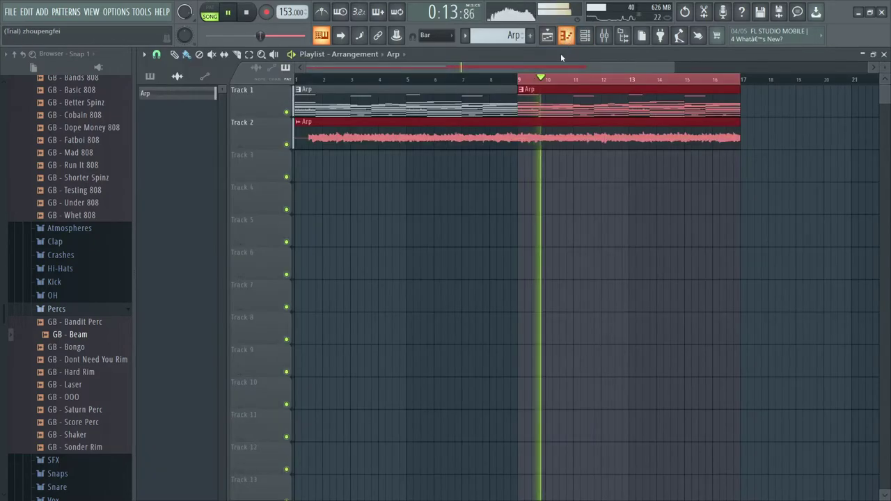
click(566, 35)
scroll(466, 179, up, 3)
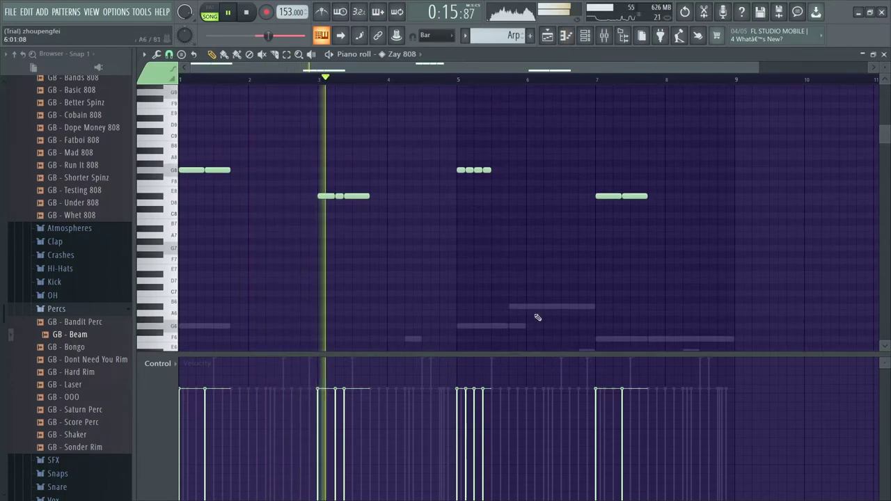
key(space)
key(space)
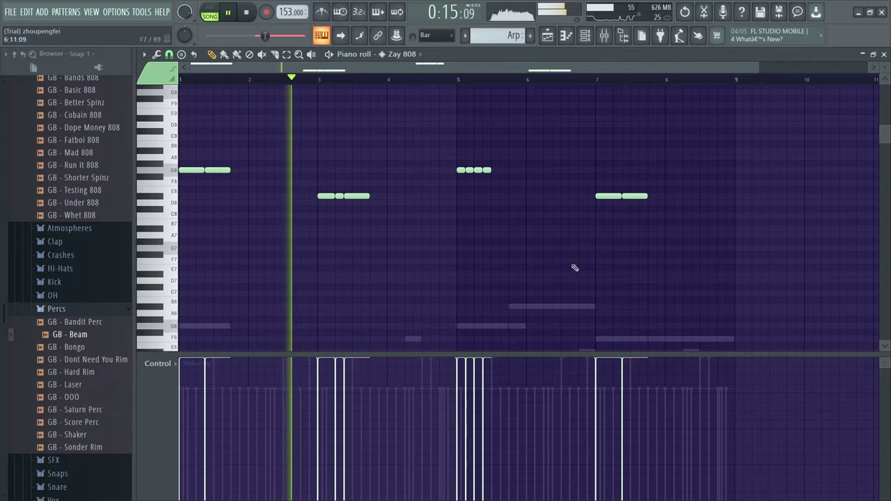
Step: Add a two-step C9 note in bar 7, shorten the second D#8 note to meet it, and play from bar 7
click(600, 80)
key(space)
drag(639, 155, 657, 140)
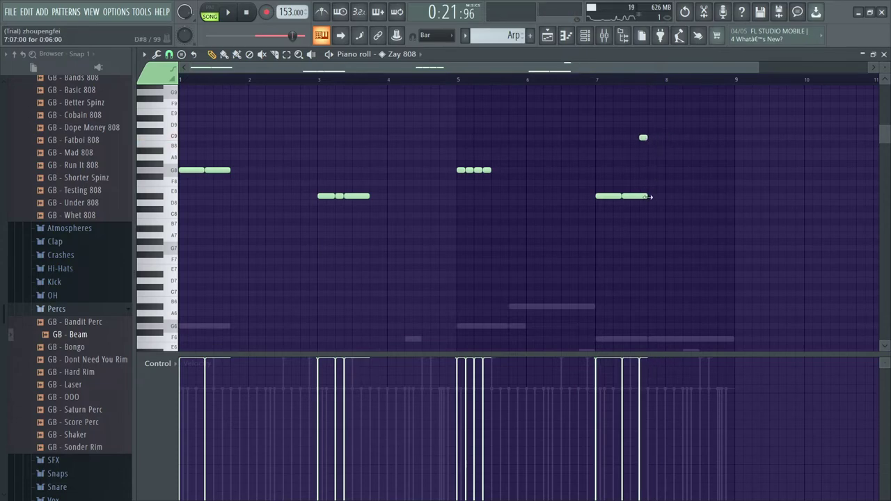
key(space)
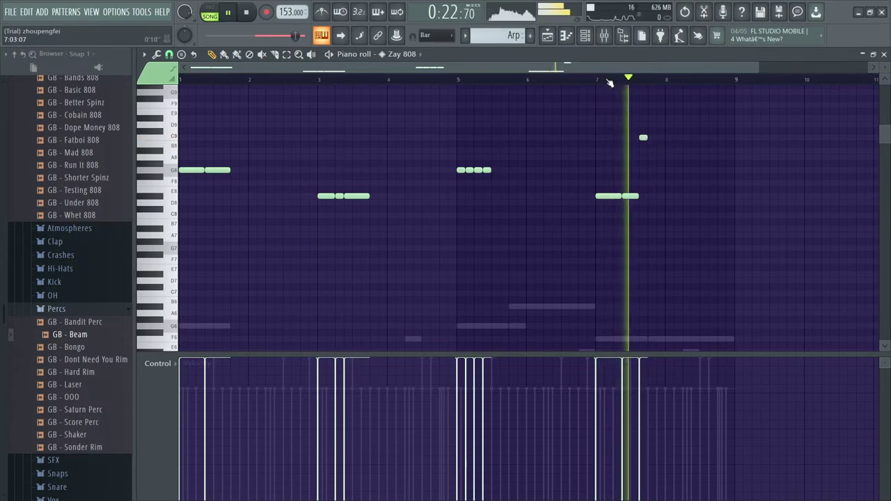
key(space)
key(space)
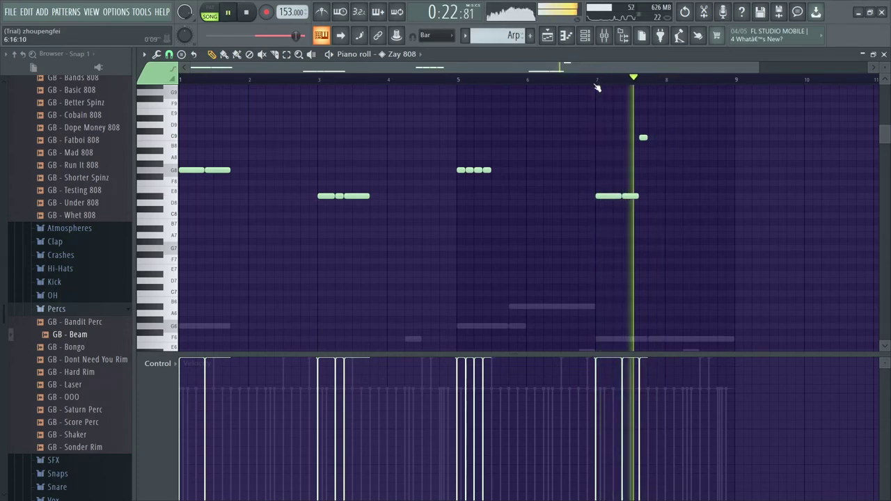
Step: Transpose all Zay 808 notes down three octaves
key(ctrl+Down)
key(ctrl+Down)
scroll(597, 87, down, 1)
key(space)
key(ctrl+Down)
scroll(414, 59, down, 1)
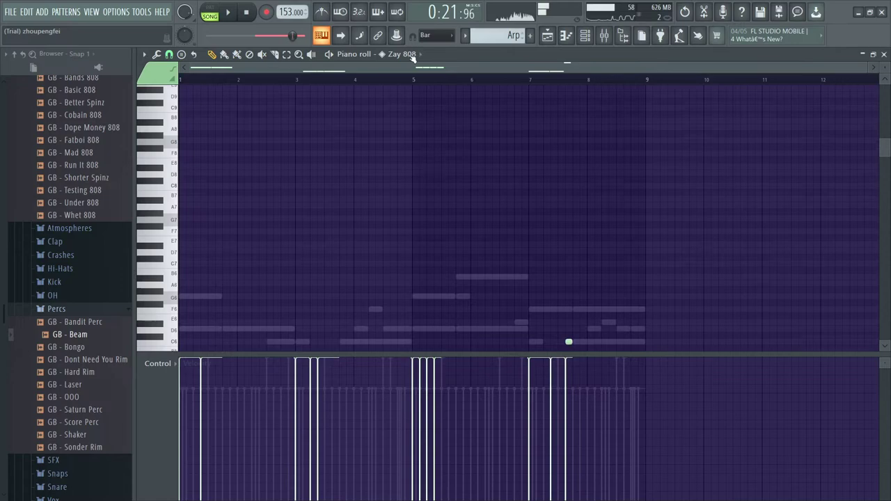
scroll(410, 55, down, 9)
Step: Enable GB - Bands 808's volume envelope with hold at maximum and its other stages at zero, and toggle Use loop points
click(408, 55)
click(410, 189)
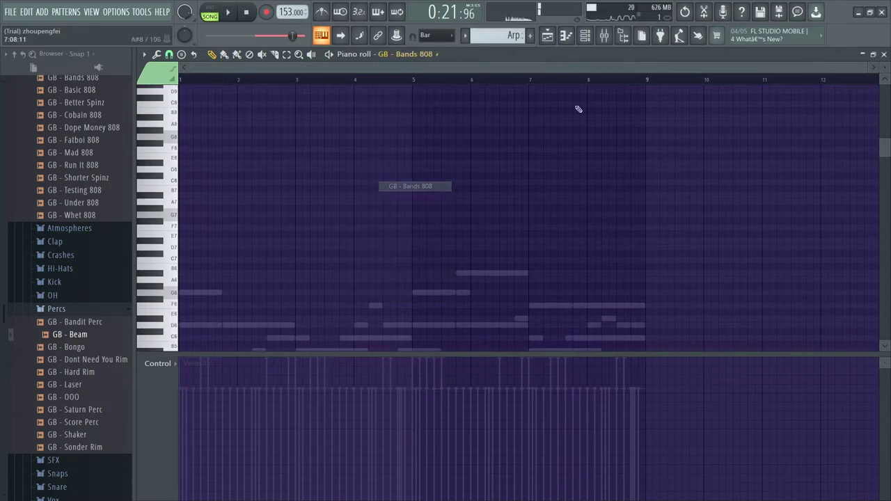
click(591, 39)
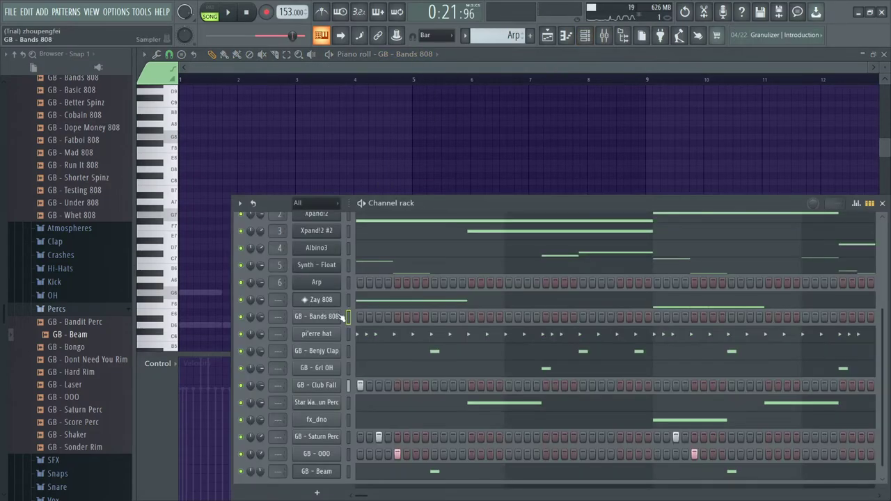
click(331, 317)
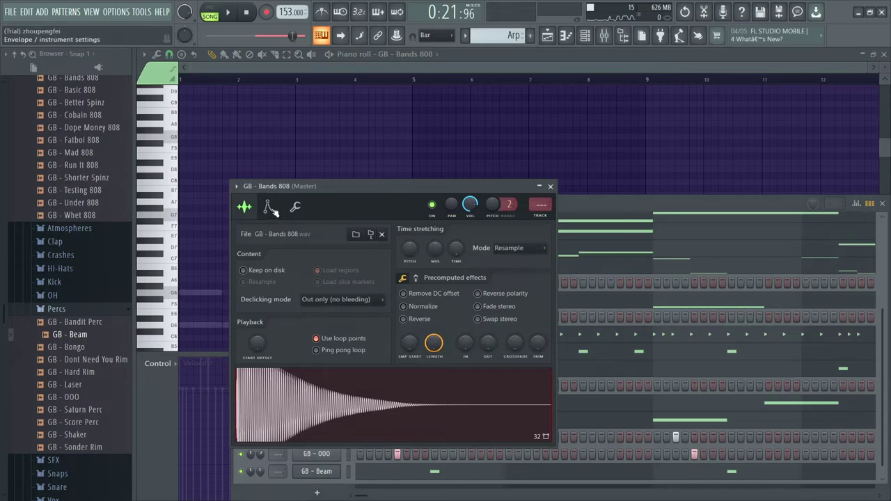
click(271, 207)
drag(287, 320, 304, 325)
key(q)
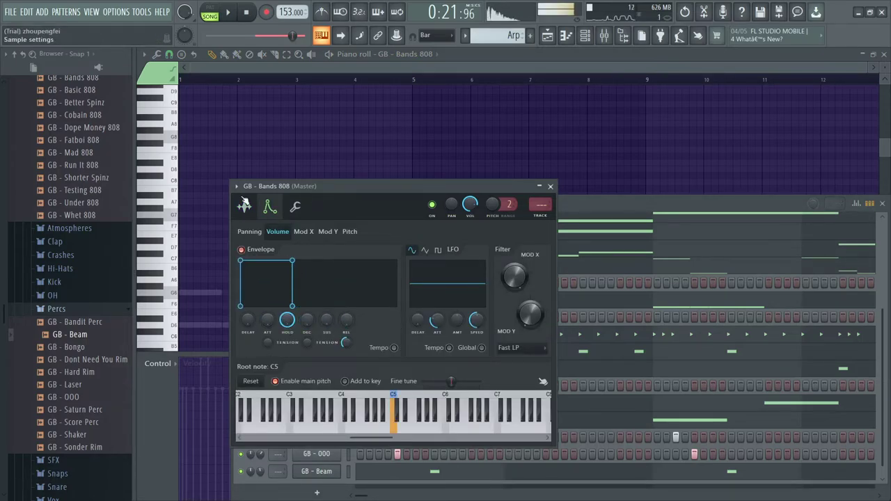
click(243, 206)
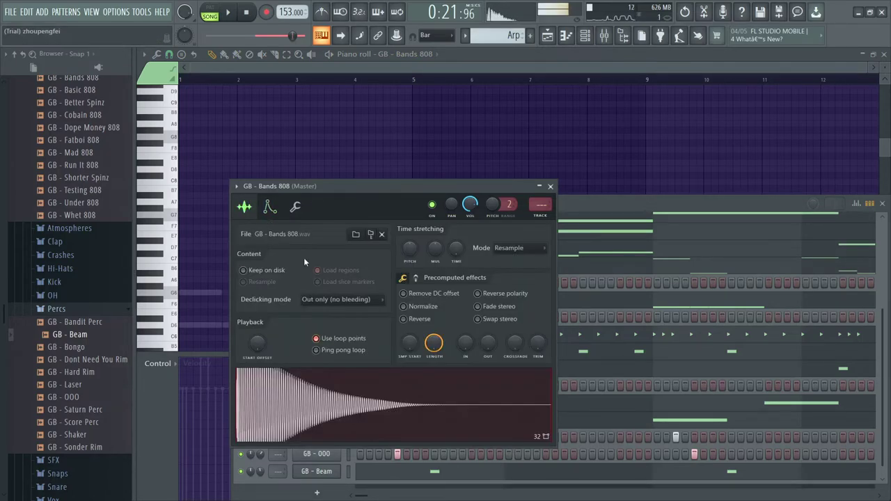
click(318, 338)
Step: Place a four-step D3 note for GB - Bands 808 at bar 1 step 13, where the second chord starts
click(385, 55)
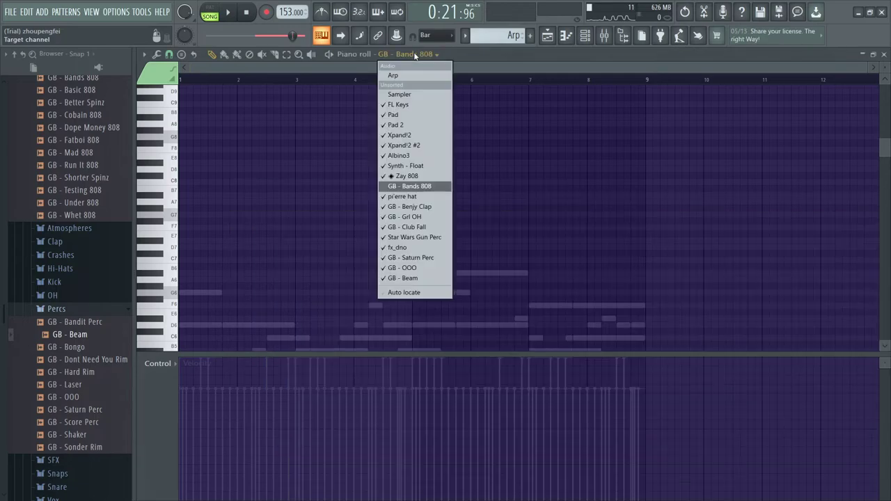
click(417, 186)
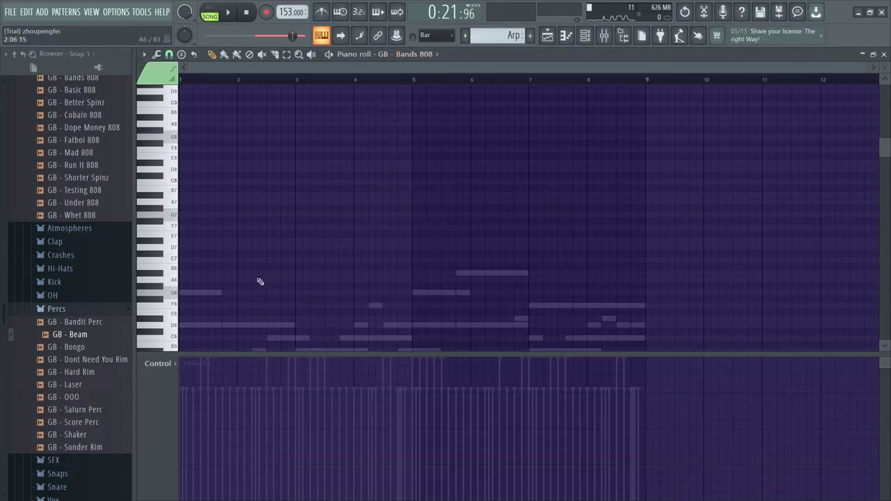
scroll(257, 278, down, 10)
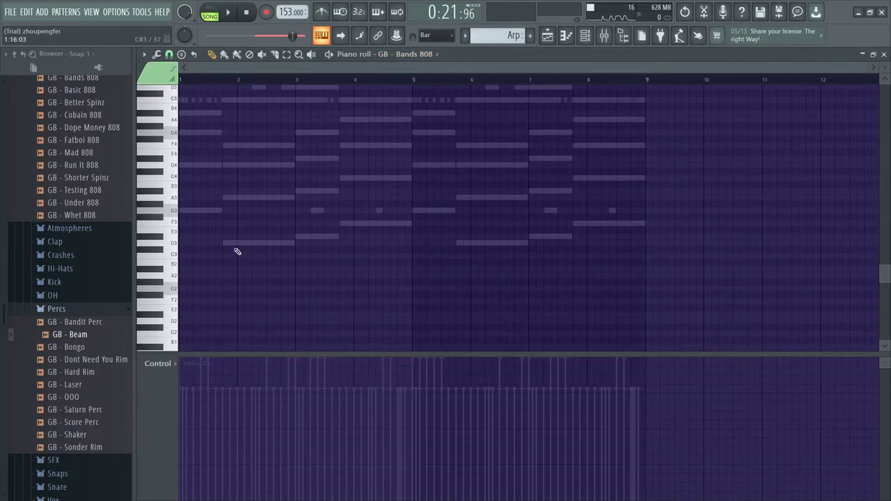
scroll(237, 252, up, 3)
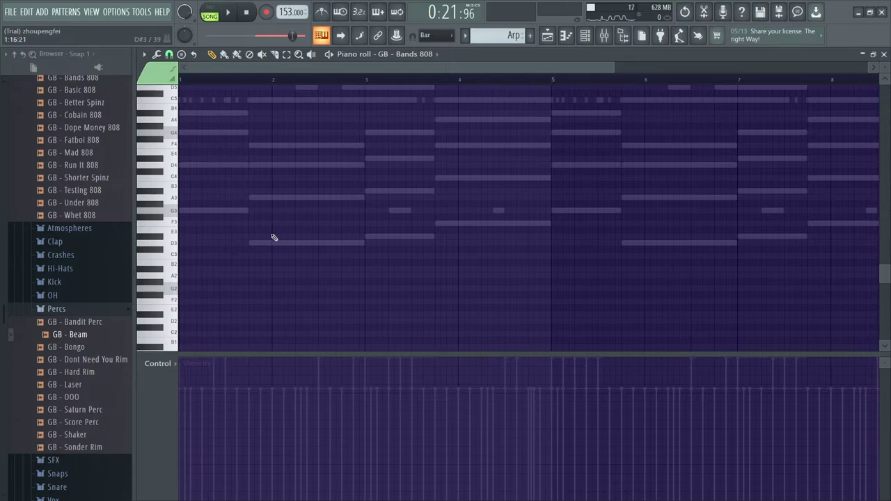
click(248, 244)
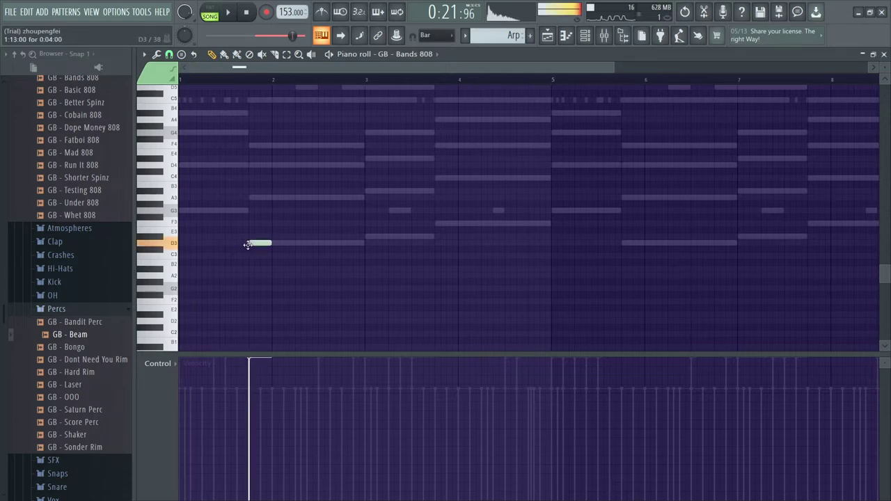
click(320, 244)
drag(350, 243, 354, 244)
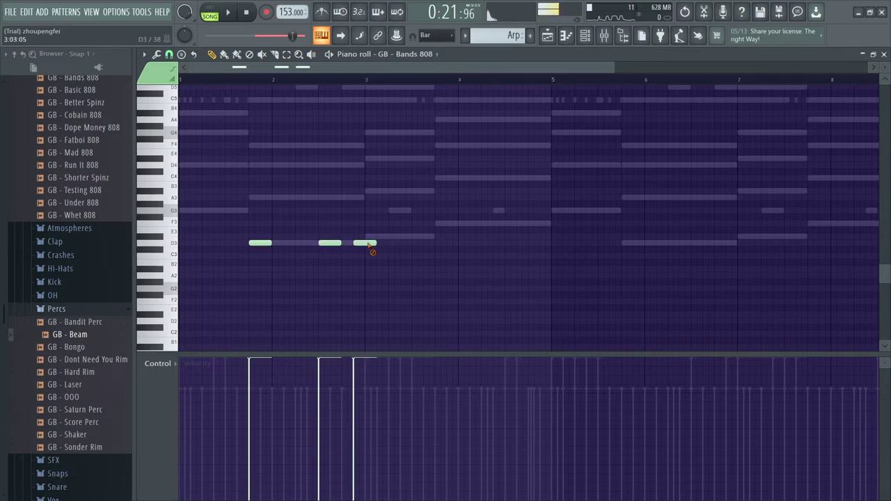
right_click(366, 244)
right_click(329, 244)
Step: Add four-step GB - Bands 808 notes: D3 at bar 2 step 5, and F3 at bar 3 step 13 and bar 4 step 5
click(299, 244)
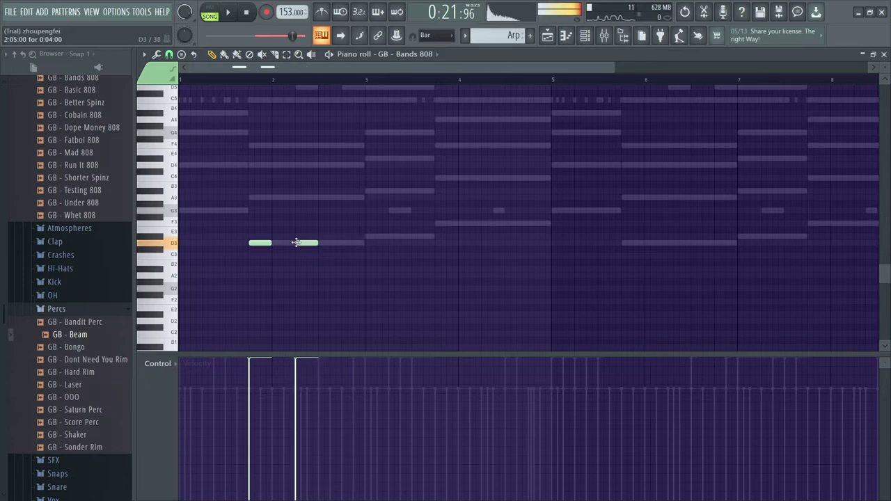
key(space)
key(space)
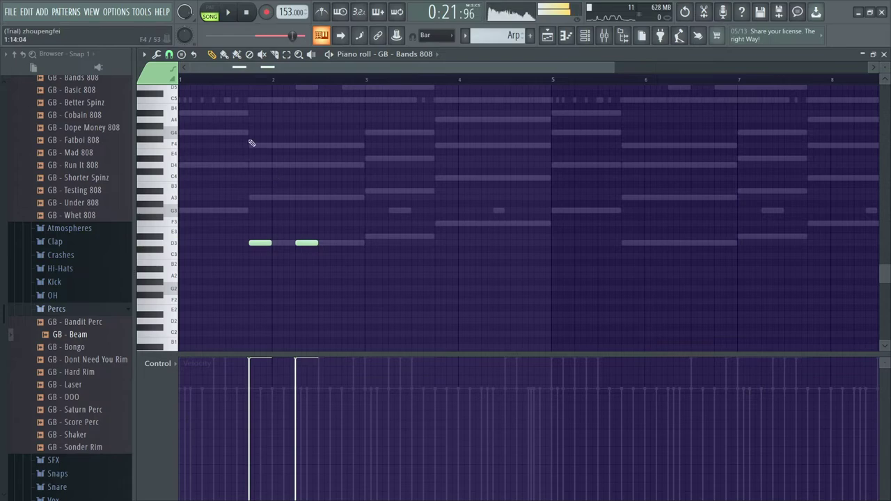
key(space)
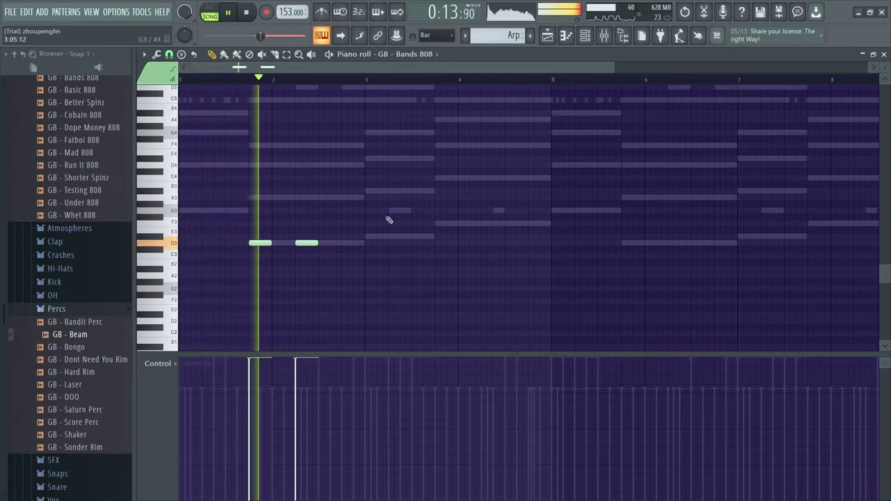
click(441, 225)
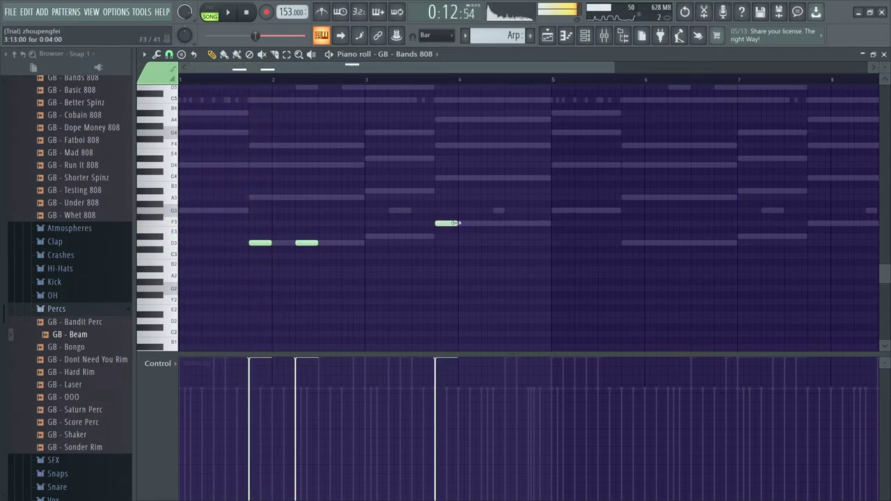
click(484, 223)
Step: Transpose all GB - Bands 808 notes up two octaves and play them
key(ctrl+Up)
key(ctrl+Up)
key(ctrl+Up)
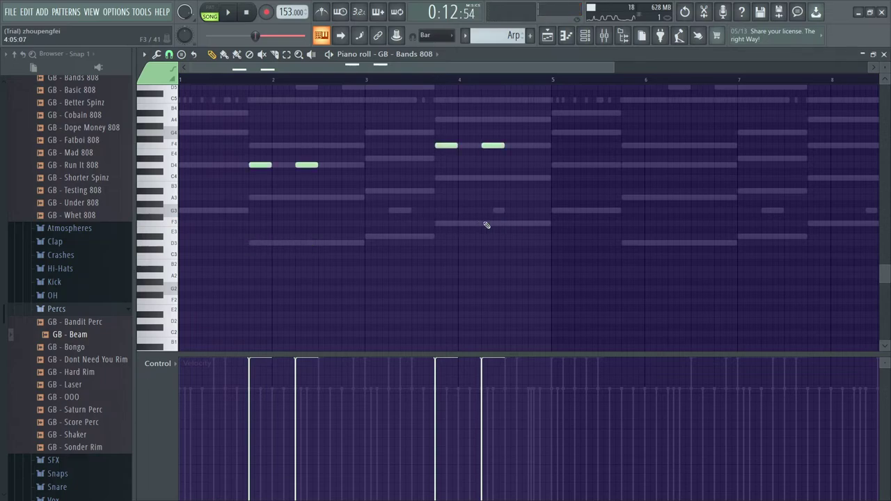
scroll(487, 225, up, 1)
scroll(486, 225, up, 4)
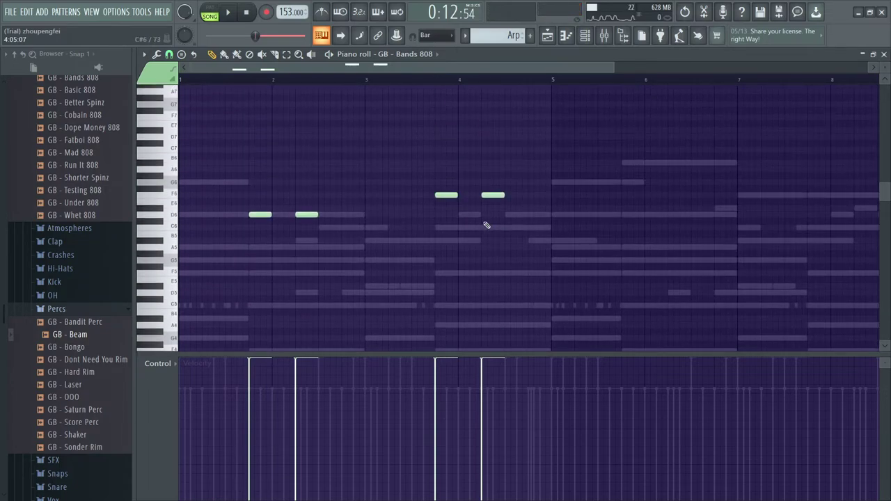
key(ctrl+Down)
key(space)
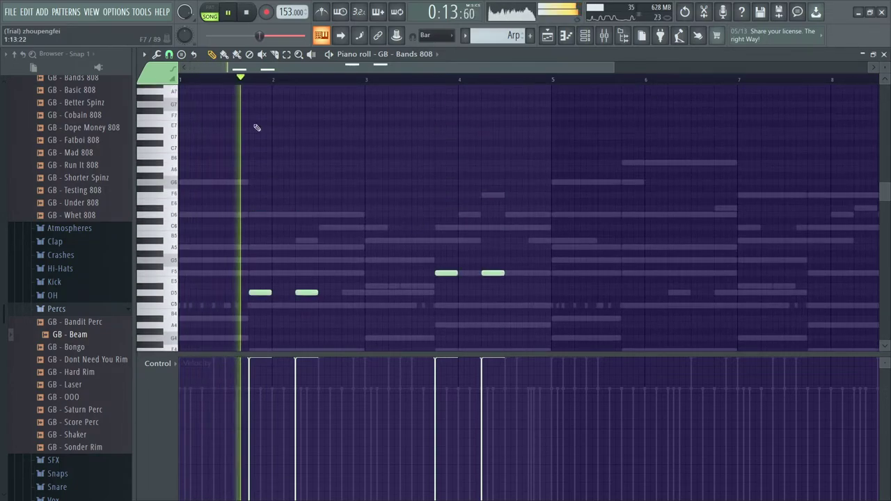
Step: Replace the two early GB - Bands 808 D5 notes with back-to-back six-step D5 notes from bar 2 step 5 to bar 3
scroll(312, 263, up, 2)
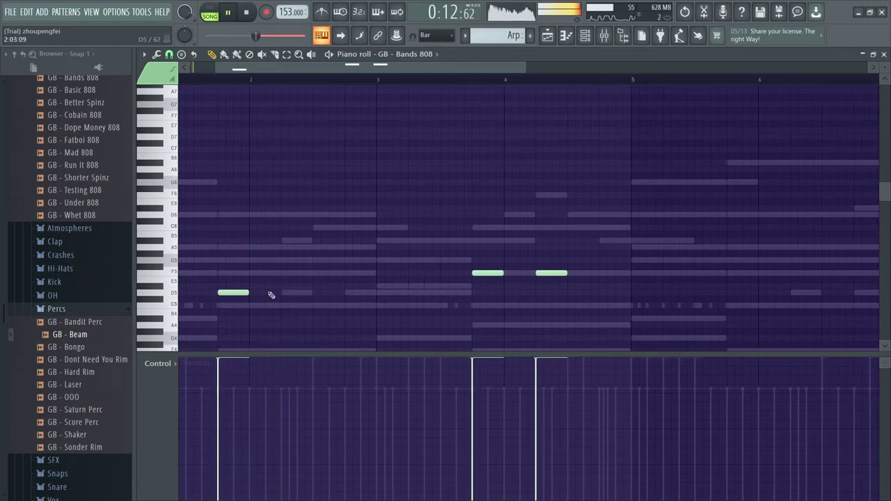
right_click(242, 294)
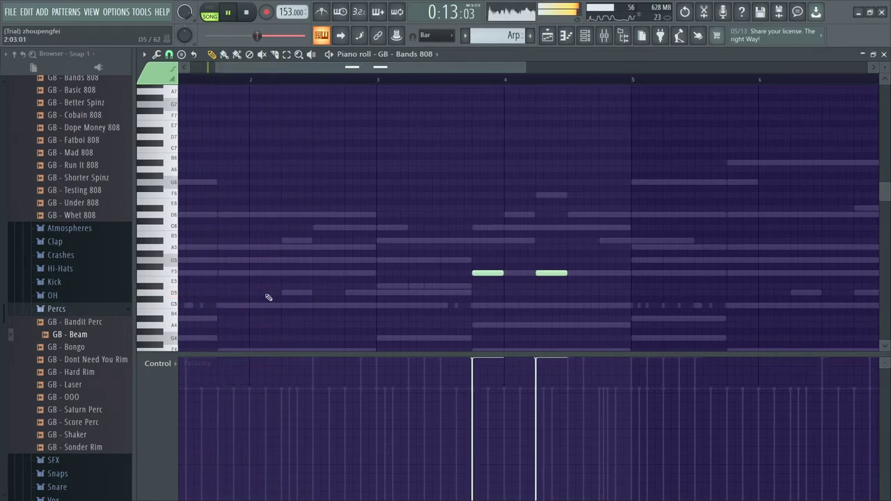
click(285, 293)
click(332, 294)
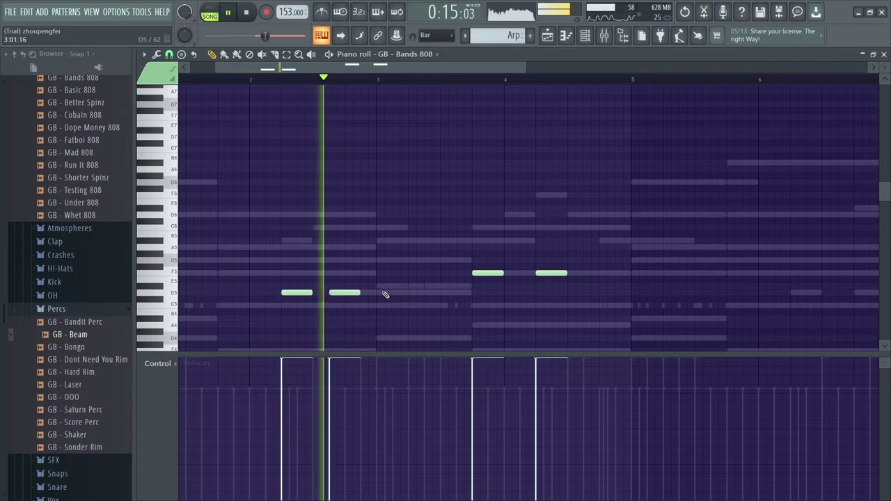
key(space)
drag(405, 298, 275, 291)
click(324, 303)
right_click(344, 303)
Step: Switch to Zay 808's notes and extend its second G5 note to bar 2 step 5
click(411, 55)
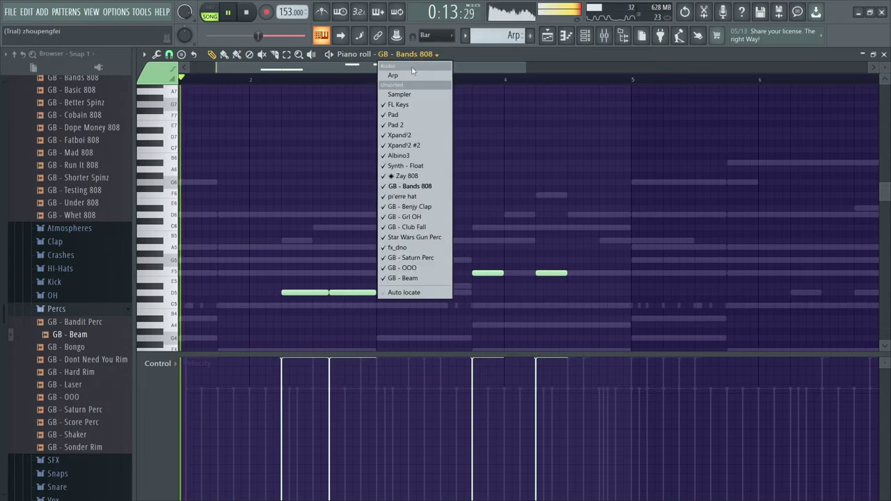
click(411, 175)
drag(218, 261, 284, 278)
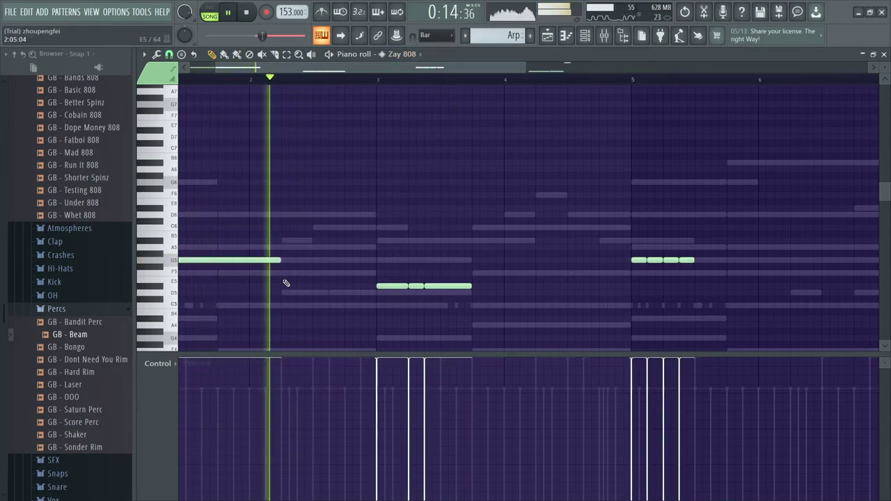
Step: Return to GB - Bands 808's notes and delete the F5 note at bar 4 step 5
click(414, 56)
click(411, 186)
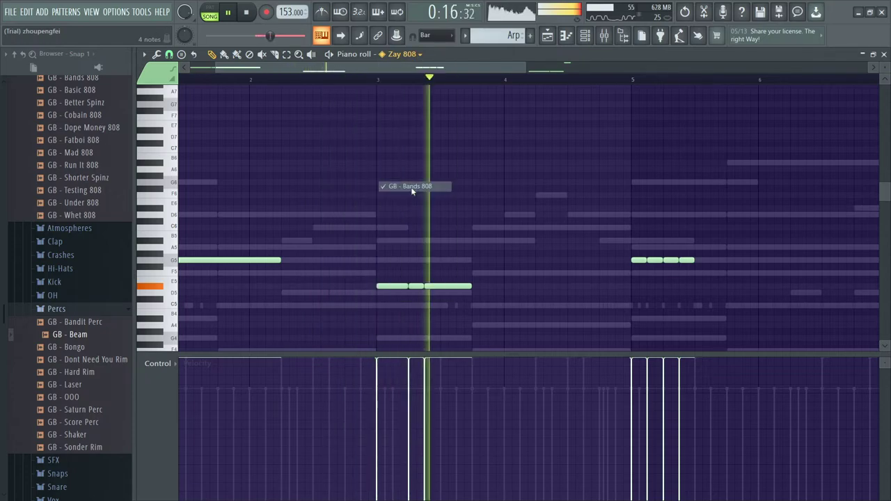
key(space)
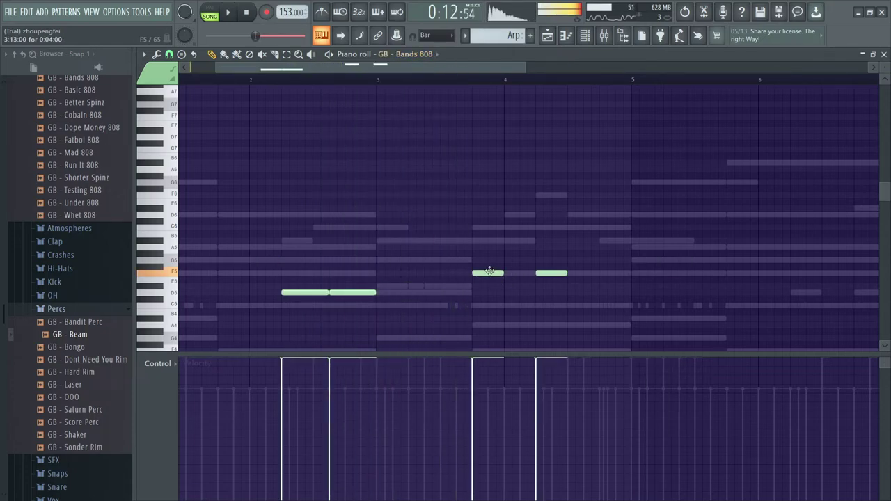
right_click(542, 273)
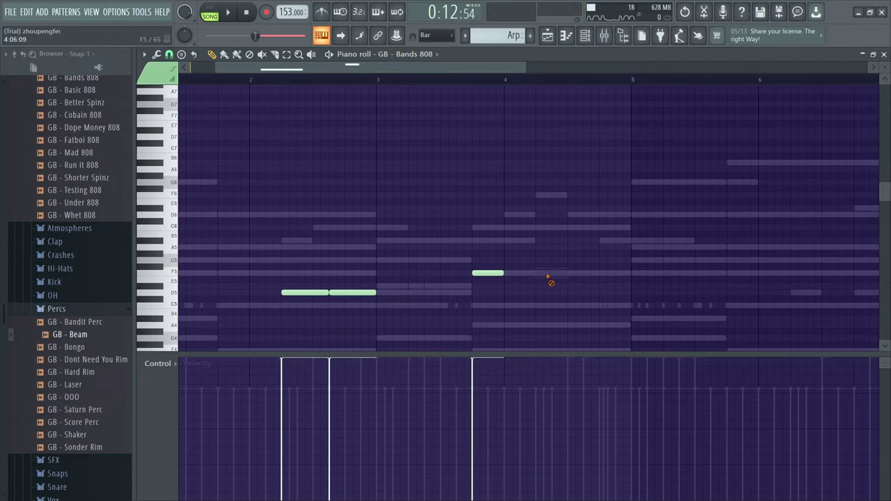
Step: Add F5 notes of one step at bar 4 step 3 and six steps at step 5, and extend bar 3's F5 note to bar 4 step 3
click(520, 273)
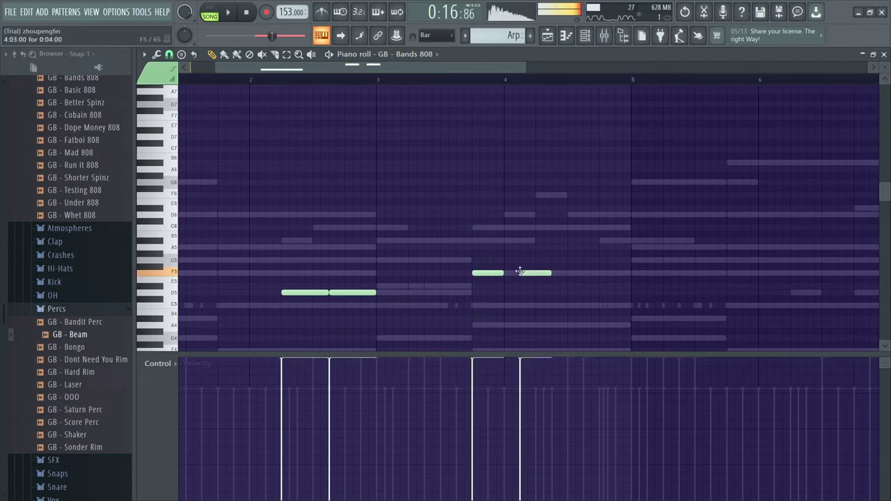
click(536, 273)
key(space)
key(space)
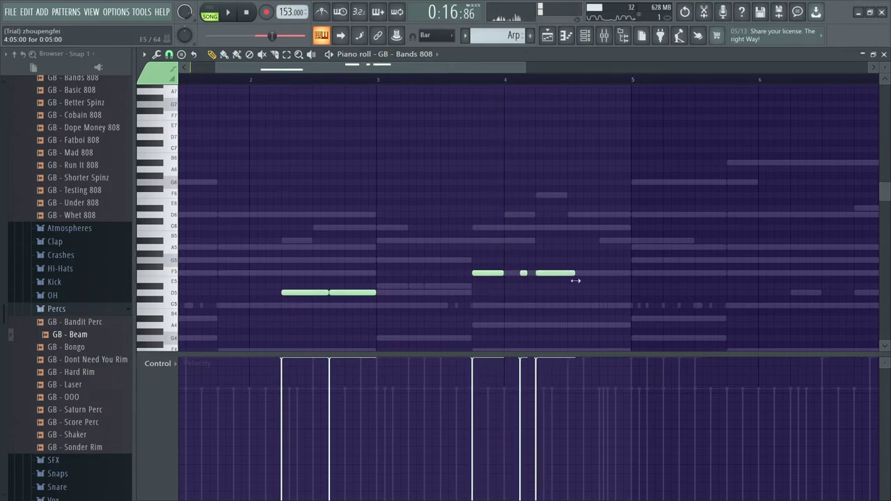
key(space)
key(space)
key(space)
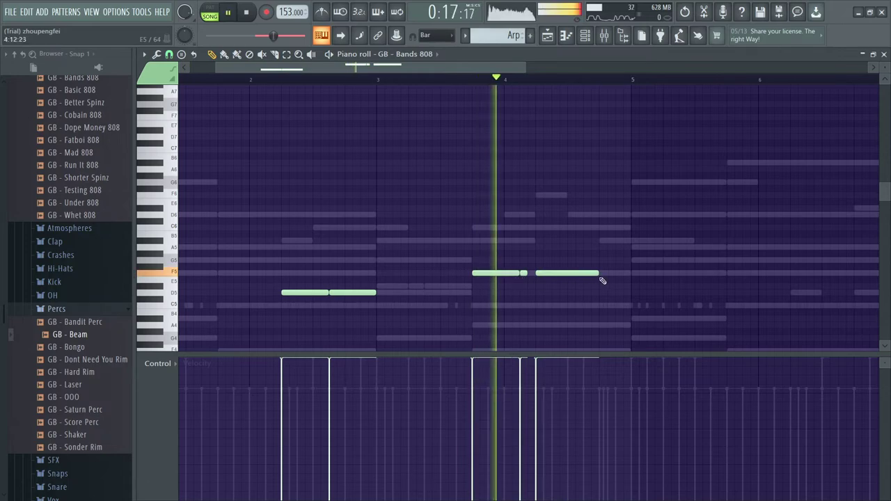
key(space)
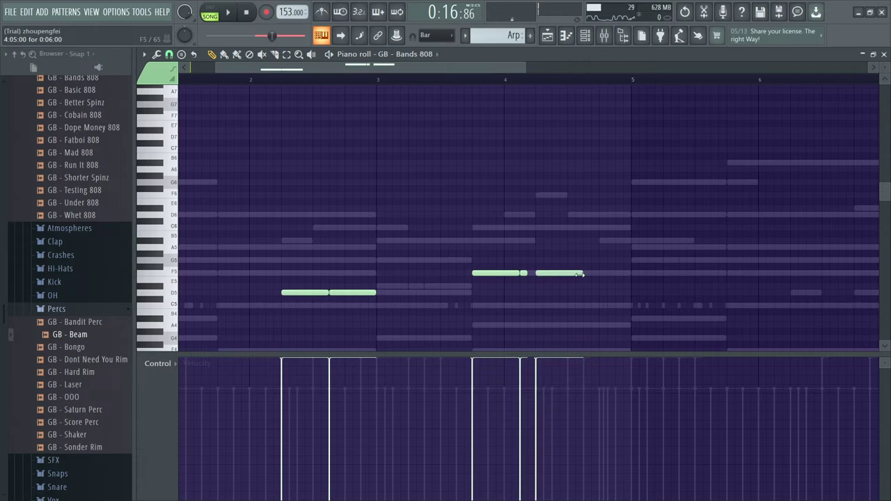
Step: Add a six-step A#5 note at bar 4 step 11 and play the end of the phrase
click(583, 260)
drag(583, 261, 582, 245)
alt+right_click(562, 249)
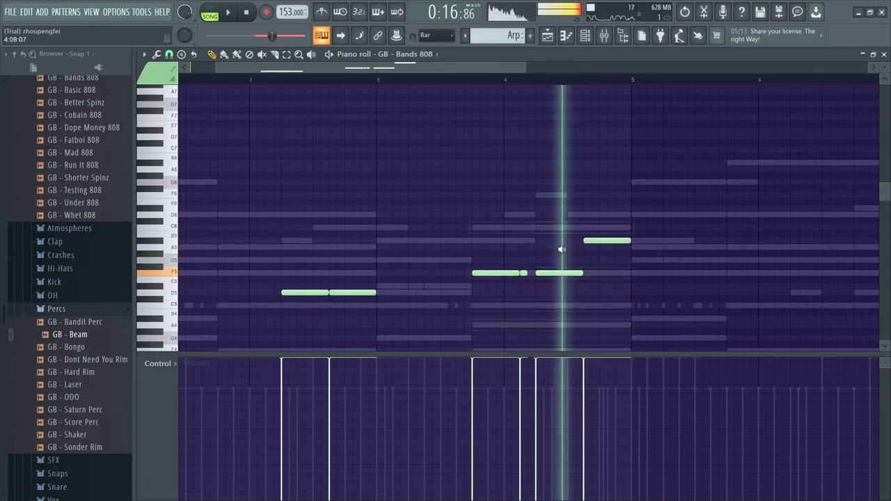
alt+right_click(591, 259)
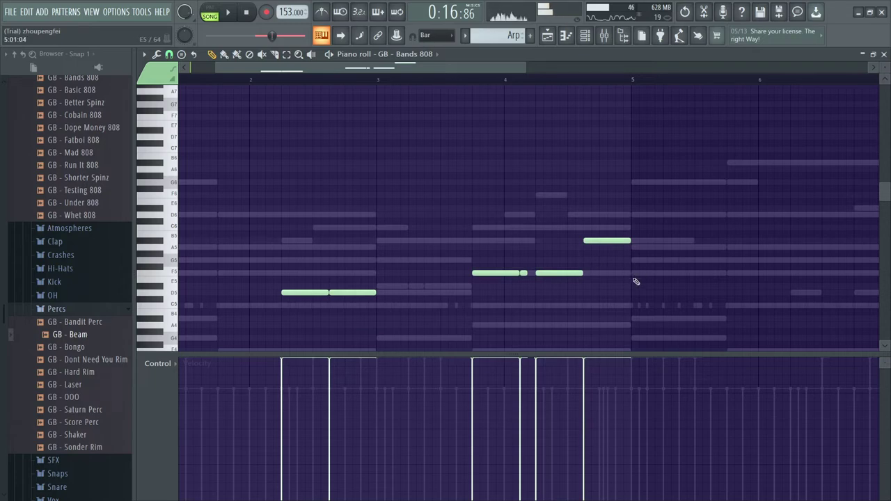
Step: Copy all GB - Bands 808 notes four bars ahead to fill bars 5 to 8
scroll(635, 281, down, 2)
key(ctrl+a)
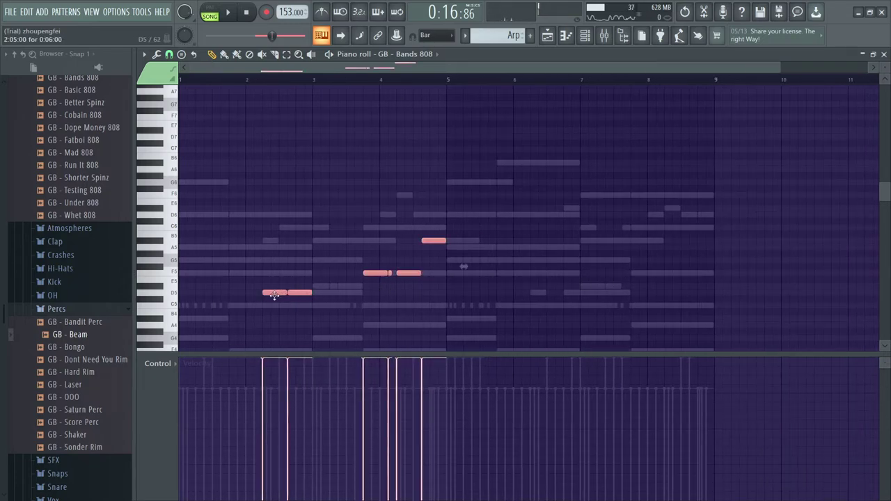
drag(274, 295, 506, 292)
Step: Rework the copied D5 notes to start at bar 5 step 13, bar 6 step 3 and bar 6 step 11 back-to-back, and play them
click(550, 306)
right_click(558, 308)
scroll(541, 301, up, 5)
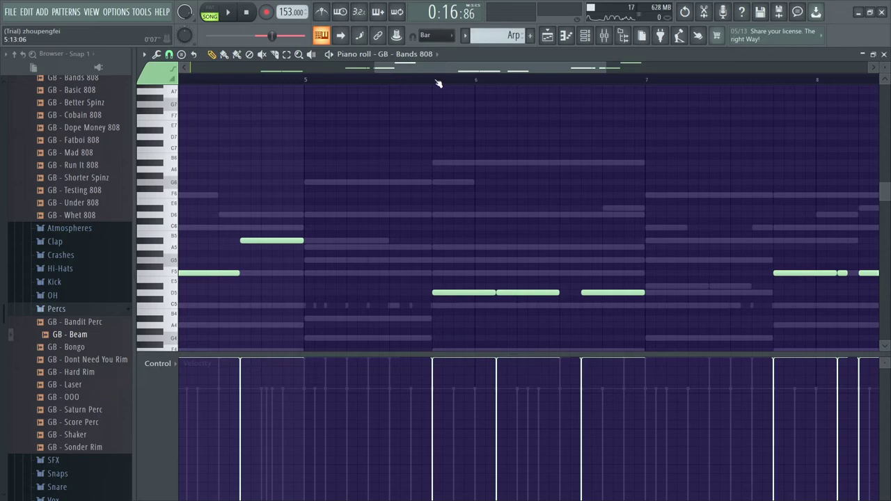
click(307, 81)
key(space)
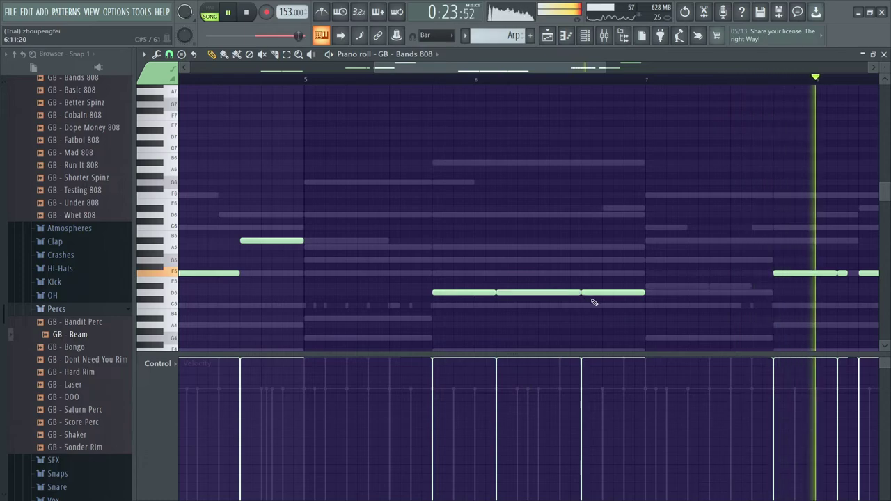
key(space)
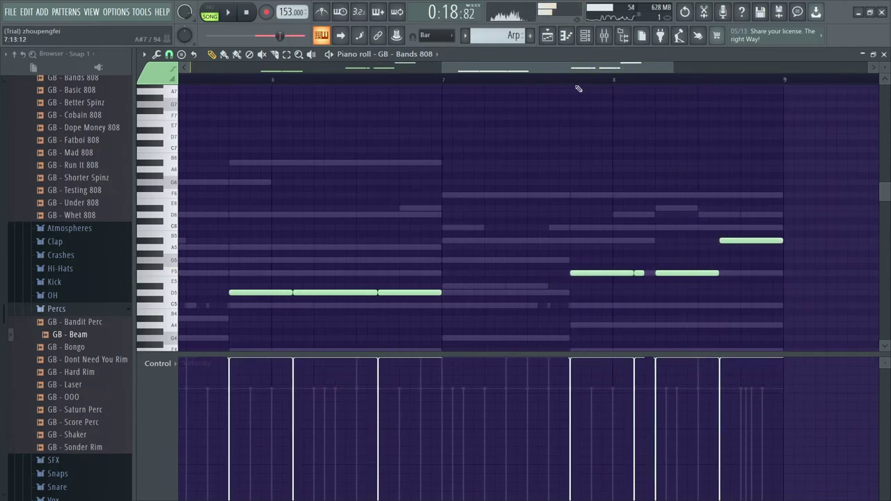
Step: Play the bassline's ending, shorten the A#5 note at bar 8 step 11 to two steps, and add another two-step A#5 at step 13
key(space)
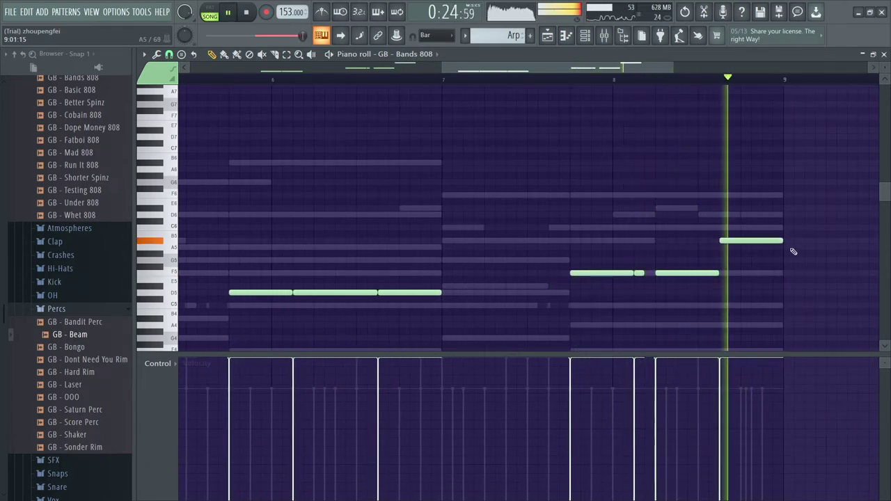
key(space)
drag(784, 244, 741, 249)
click(743, 241)
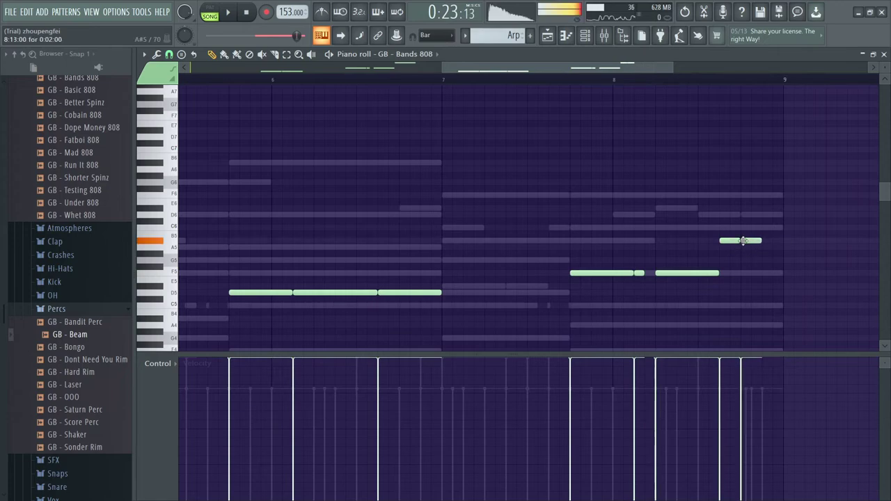
Step: Try a two-step D6 note at bar 8 step 15, play it, and delete it
click(763, 215)
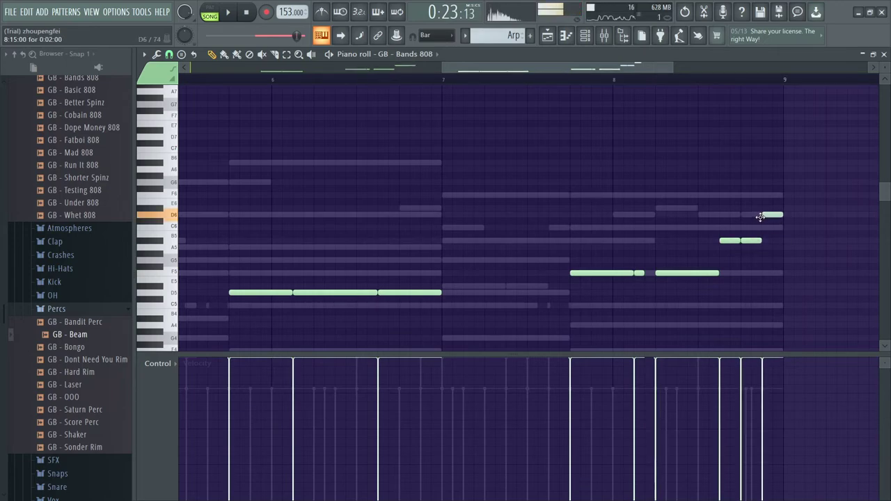
key(space)
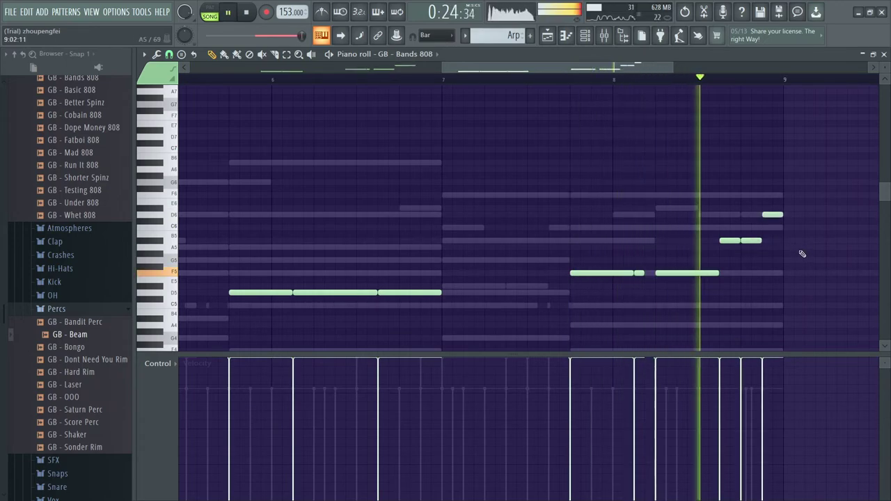
key(space)
right_click(770, 216)
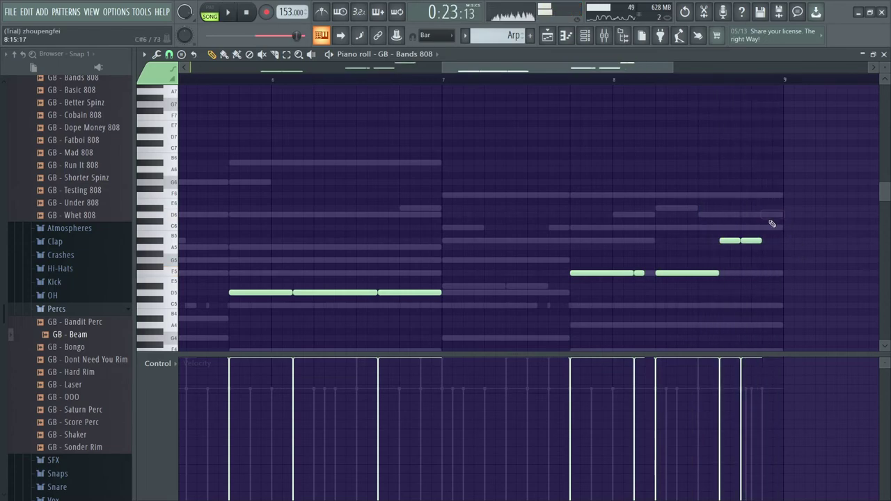
Step: Play the ending, extend the last A#5 note to bar 9, and discard another D6 note tried at bar 8 step 15
key(space)
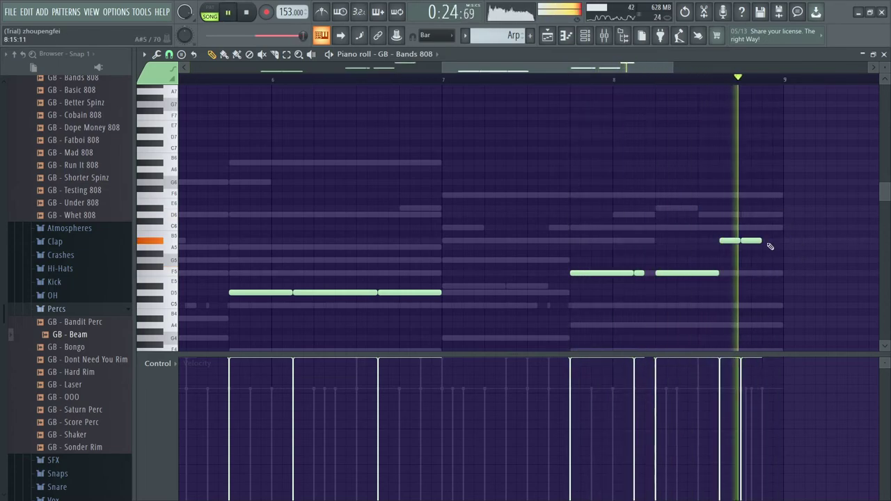
key(space)
click(766, 214)
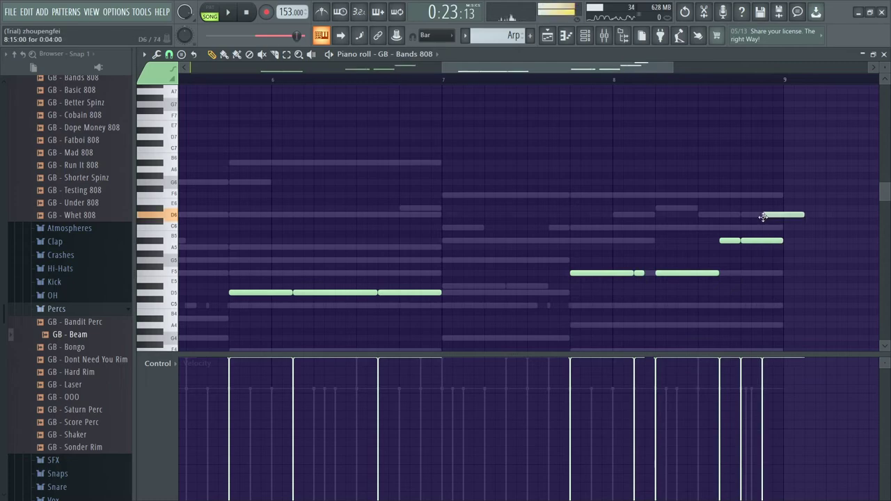
right_click(787, 213)
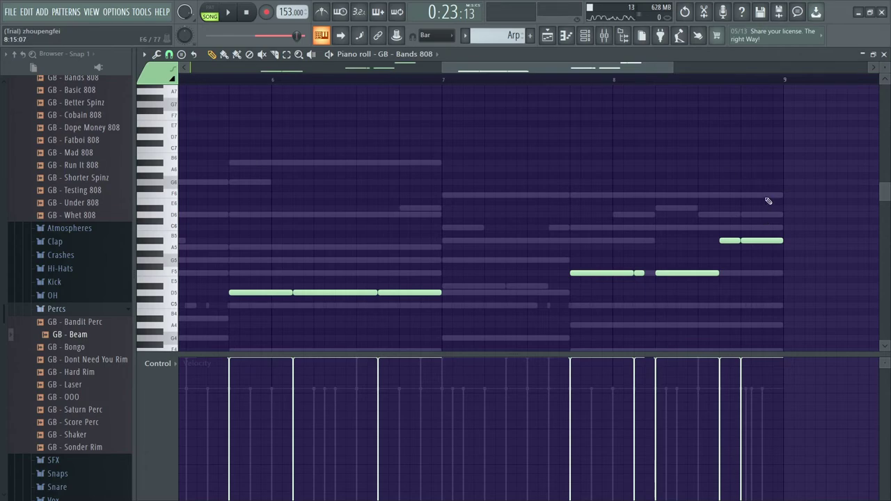
Step: Add a one-step F6 slide note at bar 8 step 15 and play the bassline with it
drag(885, 192, 887, 71)
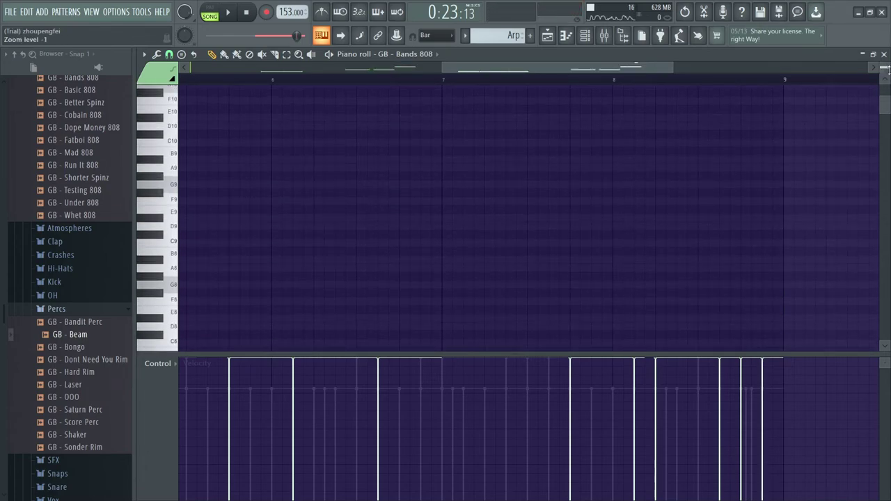
scroll(818, 224, down, 10)
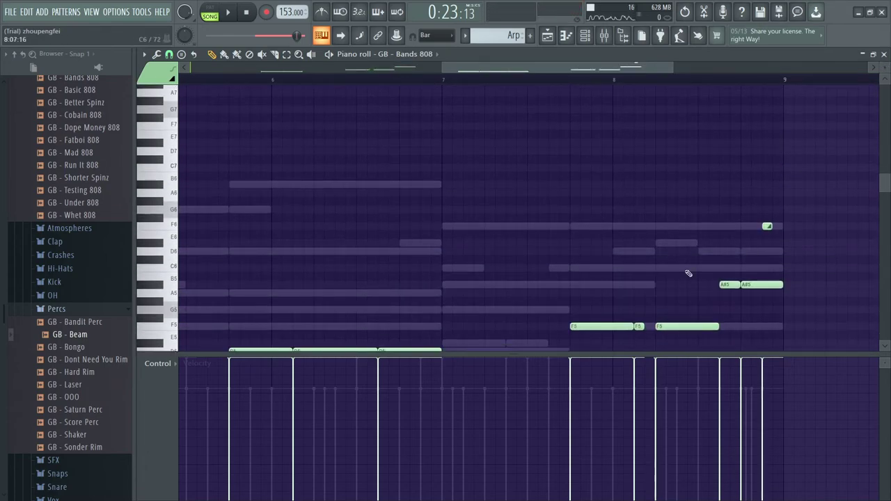
key(space)
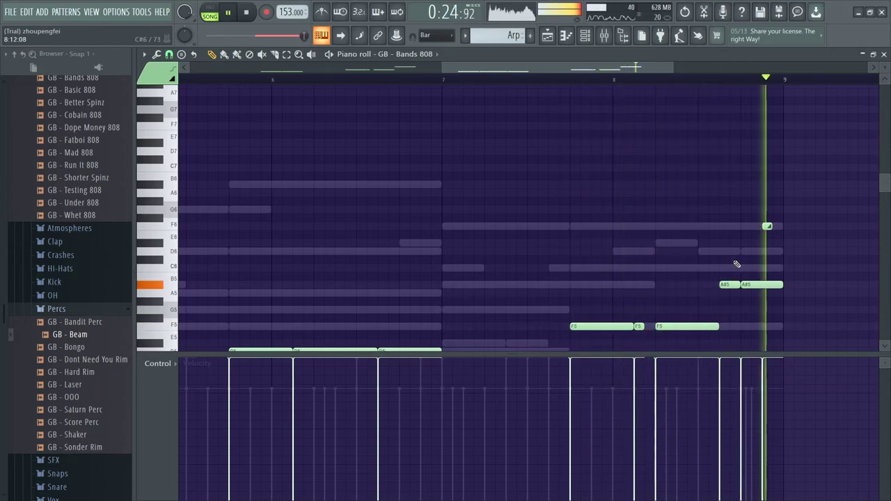
scroll(804, 145, down, 4)
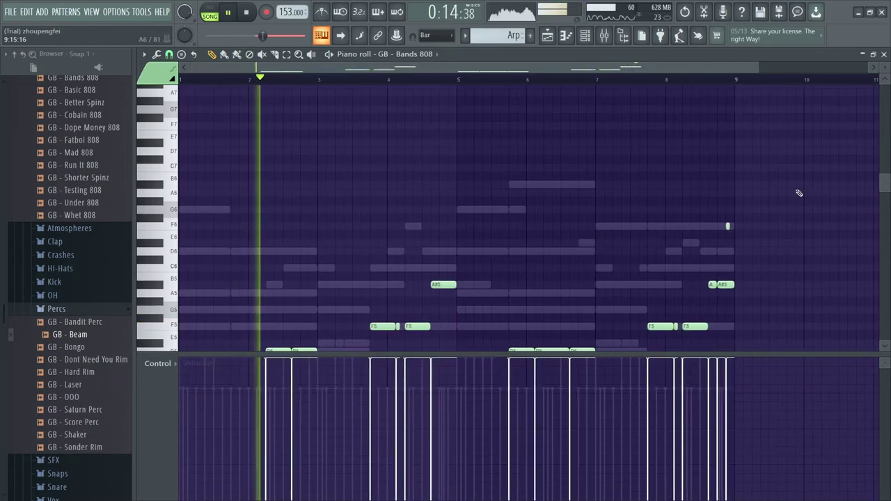
click(594, 40)
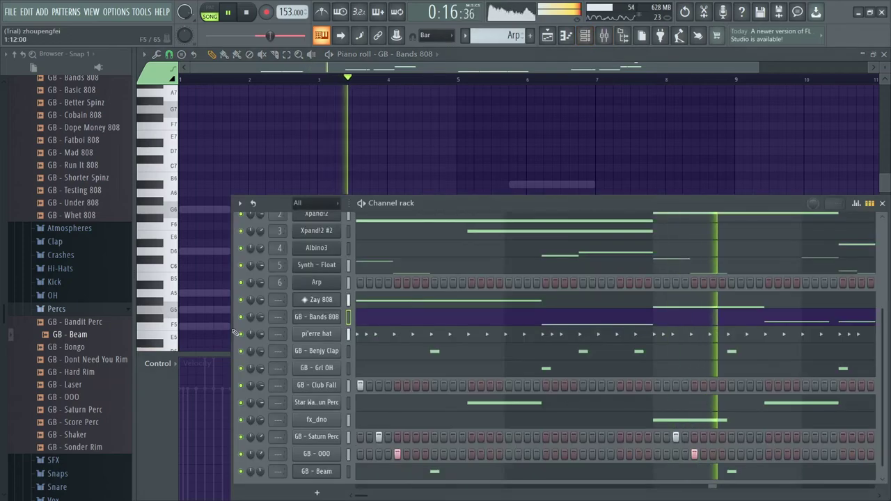
click(317, 315)
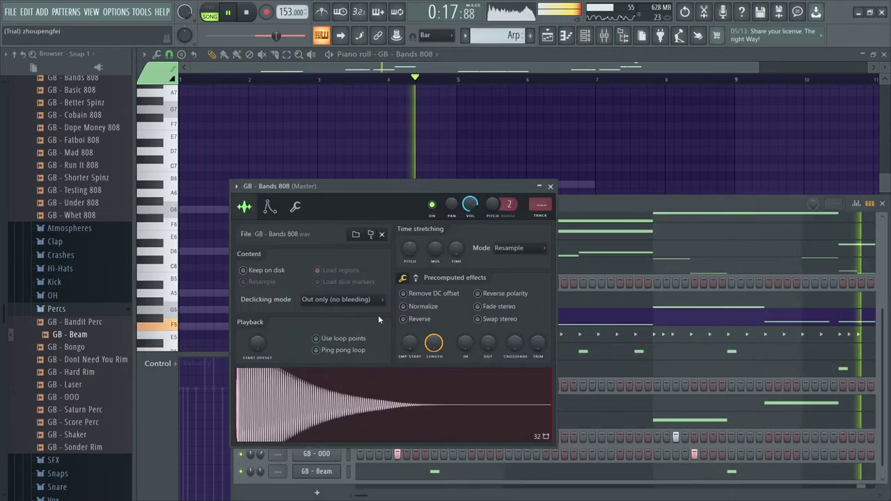
click(416, 278)
drag(431, 305, 432, 340)
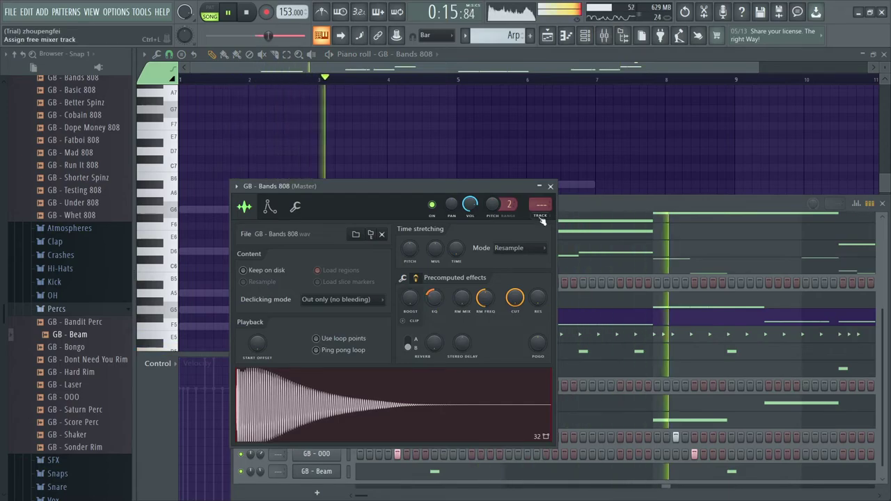
click(551, 187)
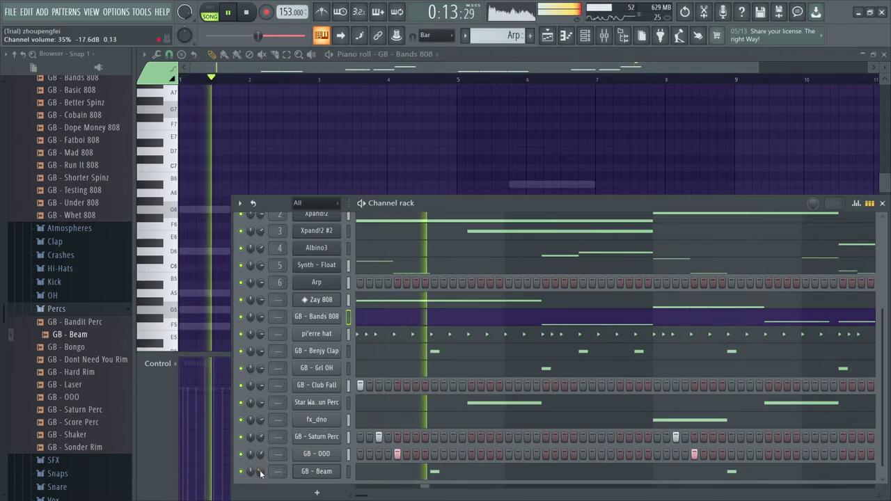
drag(258, 475, 258, 467)
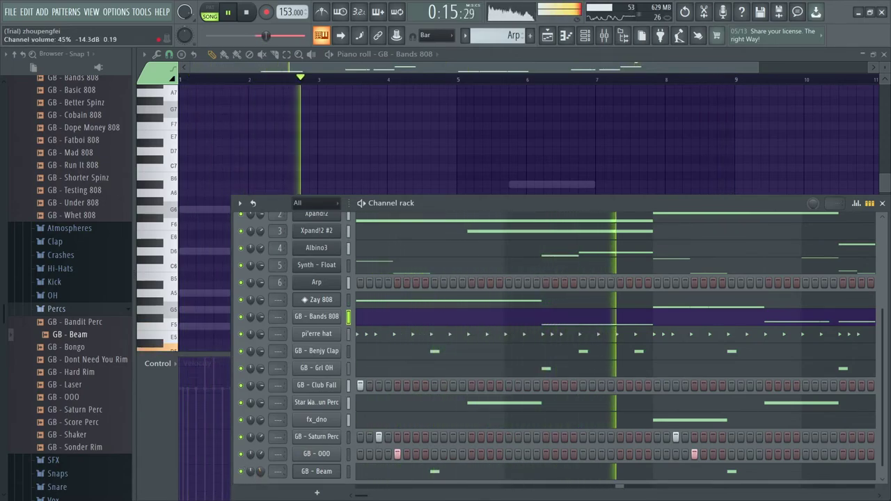
Step: Browse the Atmospheres samples of the Guala - Cash Global Drum Kit, and close the kit folder
click(64, 308)
click(68, 228)
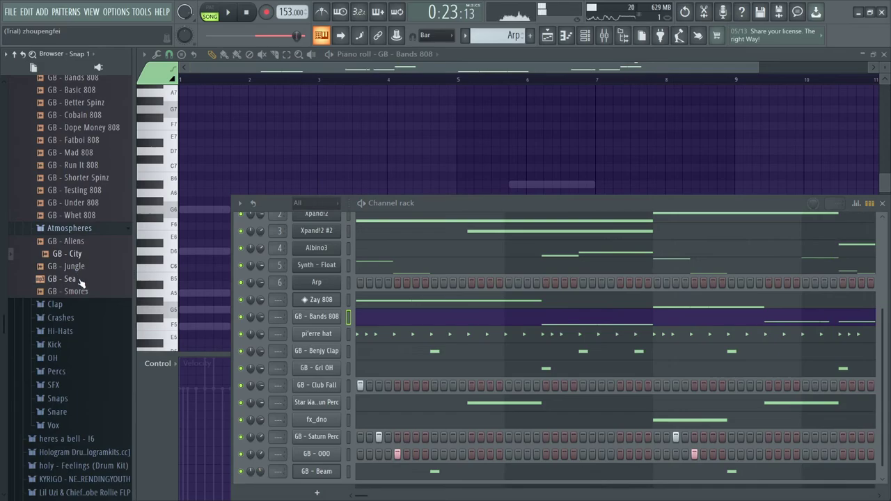
click(68, 228)
scroll(94, 264, up, 6)
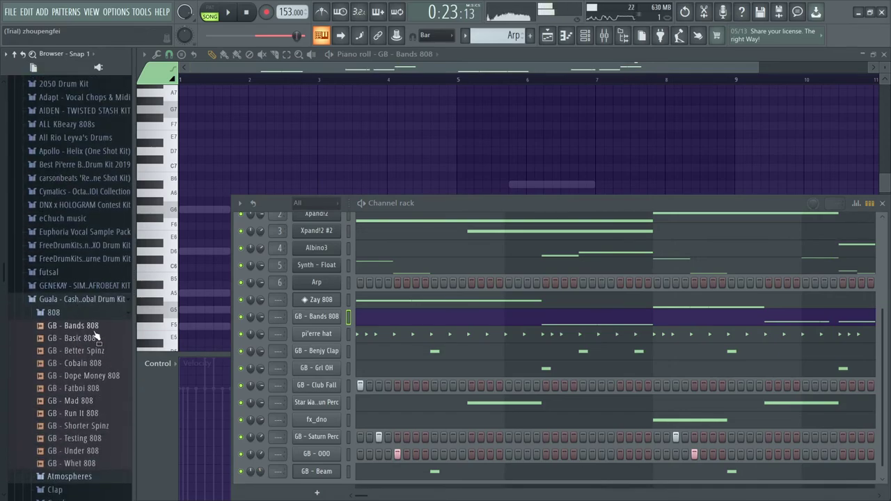
click(92, 305)
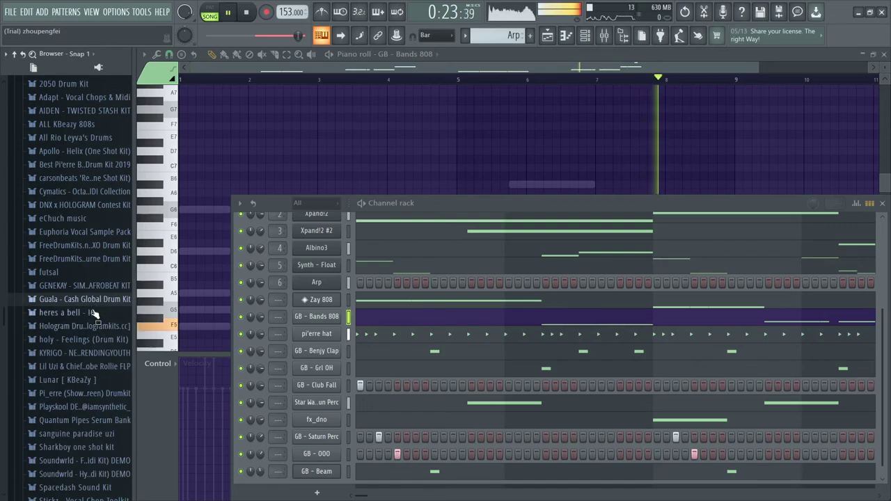
click(84, 300)
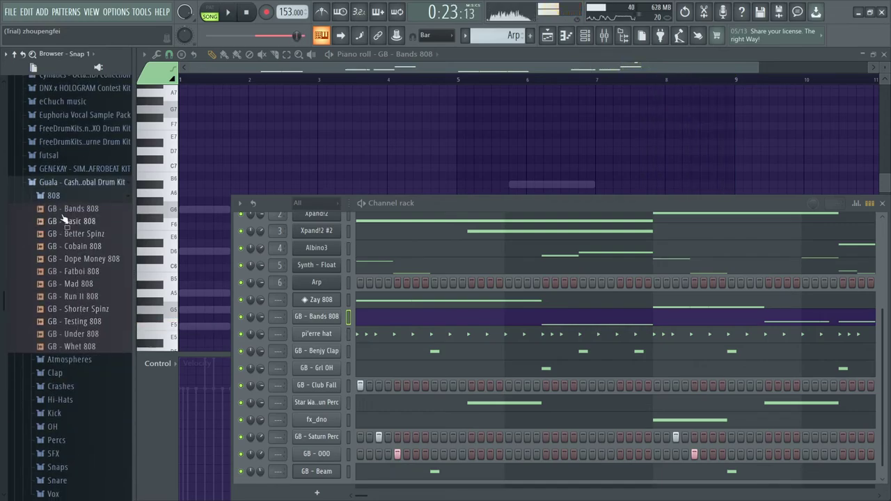
click(68, 182)
click(83, 209)
click(83, 208)
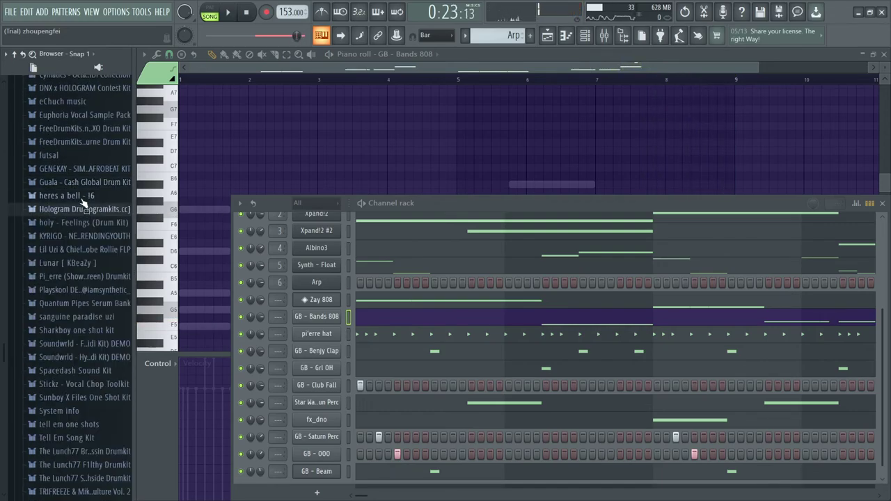
Step: Preview bell one shot and let em' in fx from the heres a bell - !6 folder, and close it
click(83, 197)
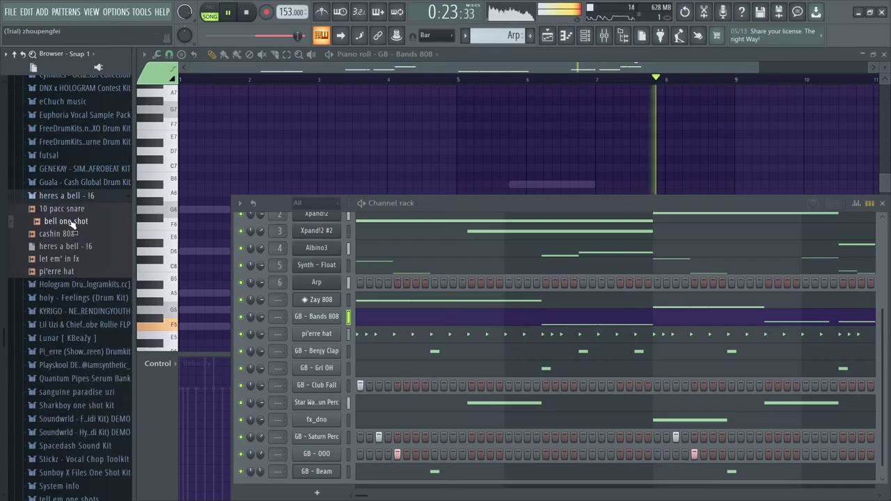
click(66, 222)
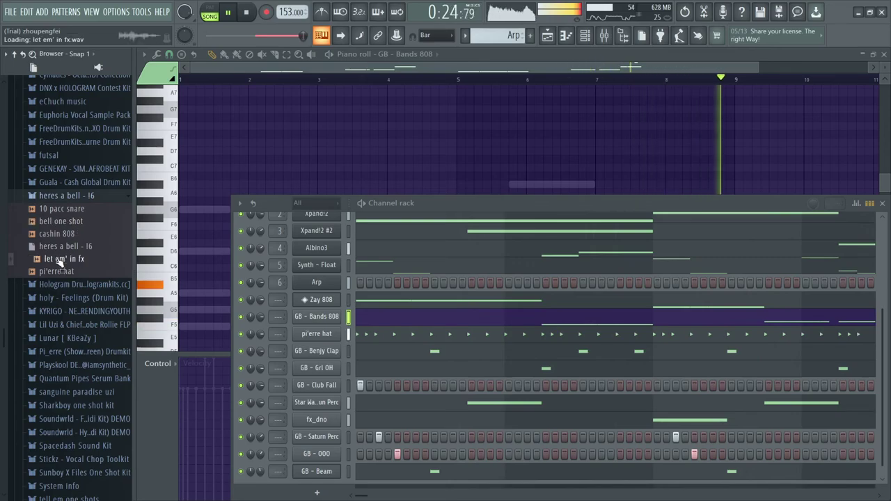
click(73, 195)
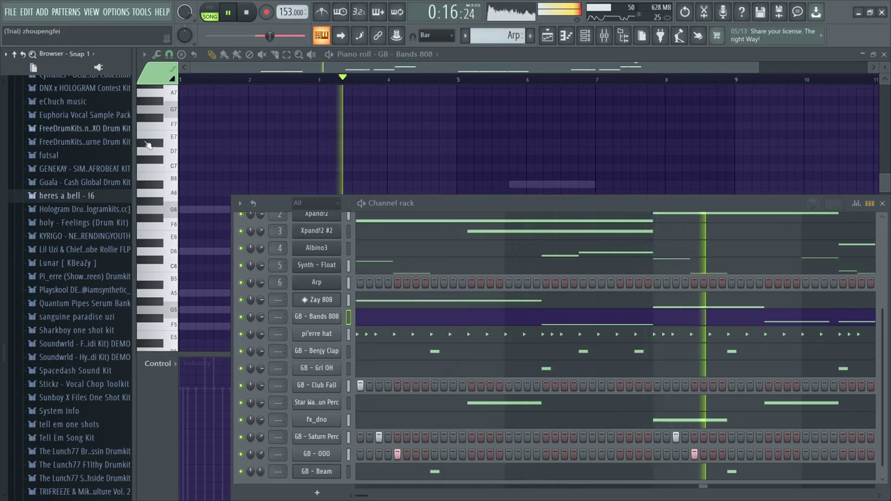
Step: Add a Fruity Dance channel, set its dance move to Freestyle, and close its settings window
click(317, 492)
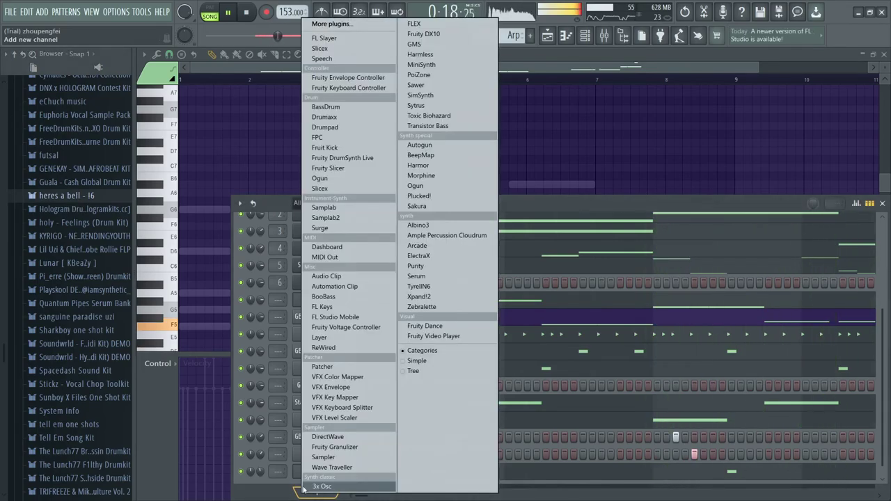
click(472, 328)
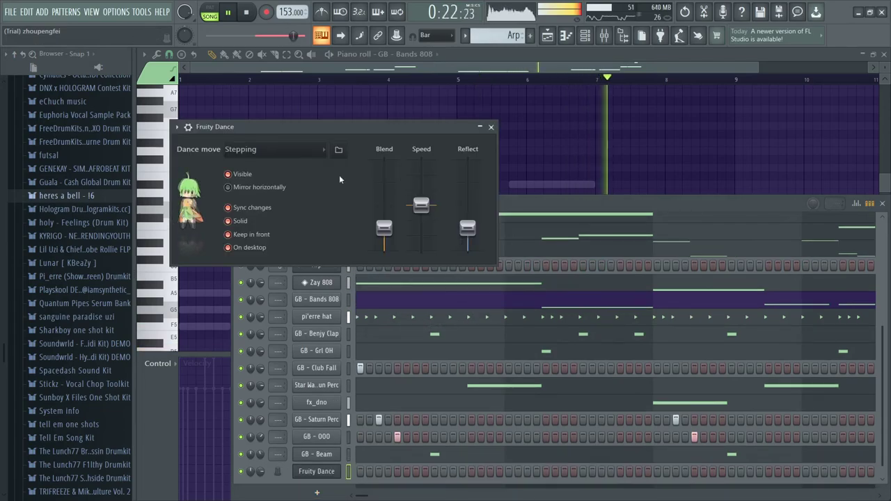
click(295, 151)
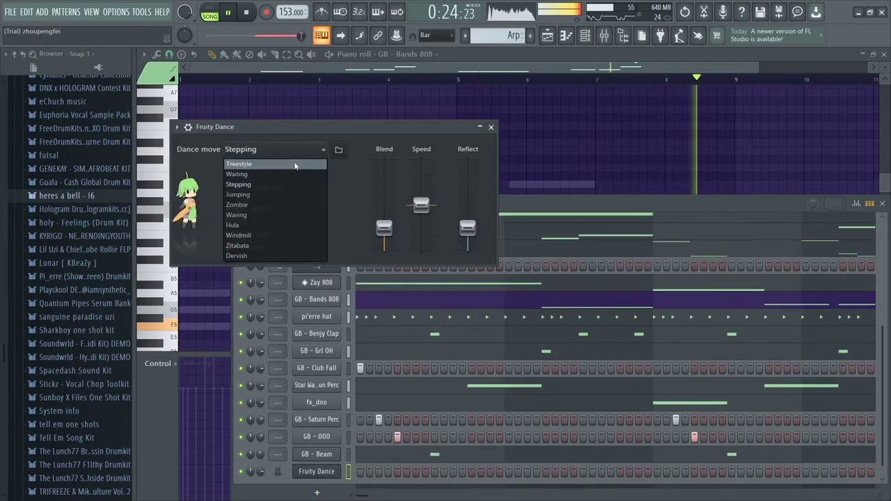
click(295, 164)
click(491, 127)
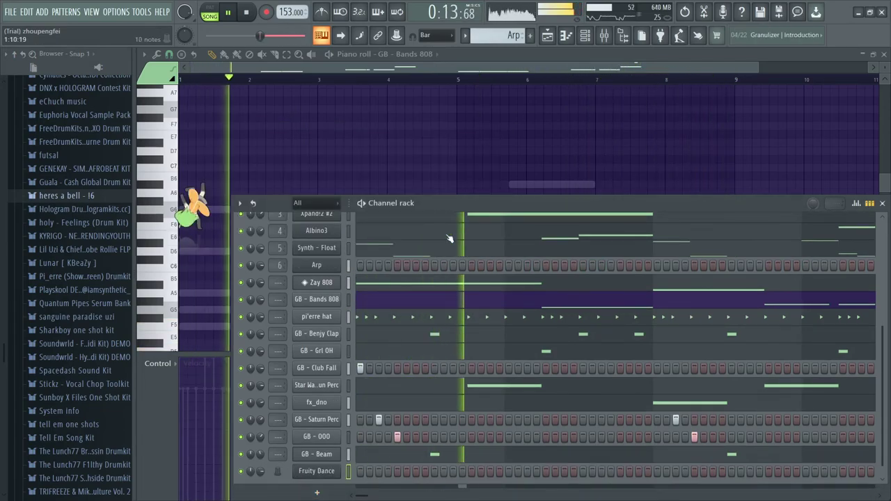
Step: Hide the browser, show the playlist, and mute and unmute Track 2 to compare the beat with and without the rendered Arp
click(625, 41)
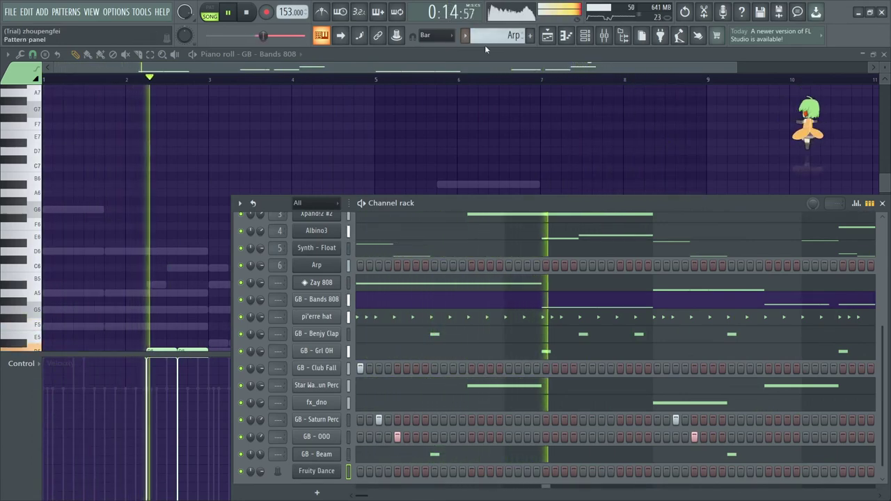
key(F5)
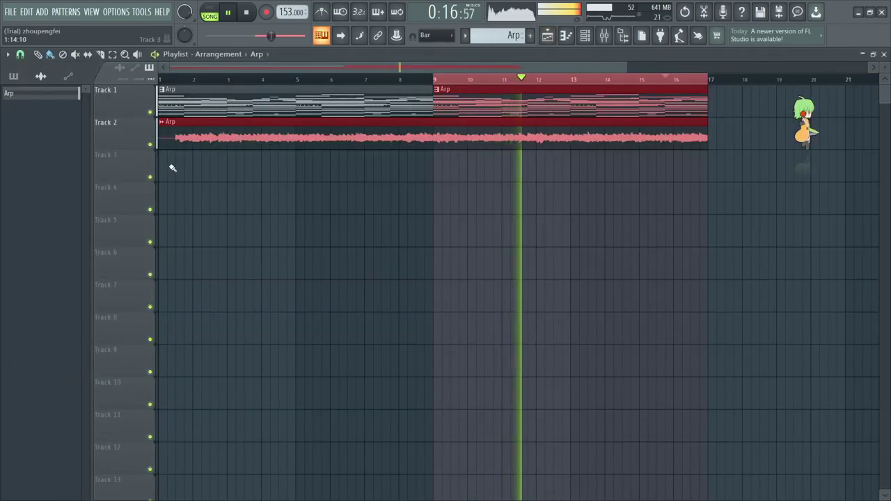
click(152, 145)
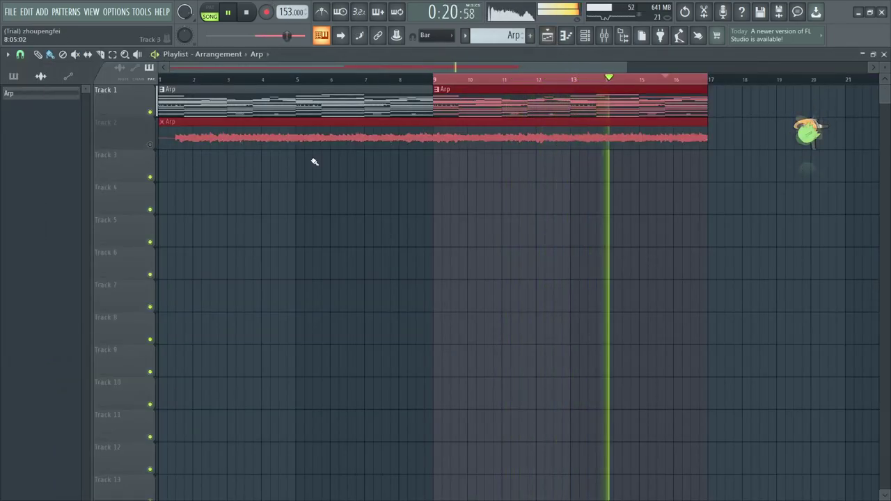
click(152, 146)
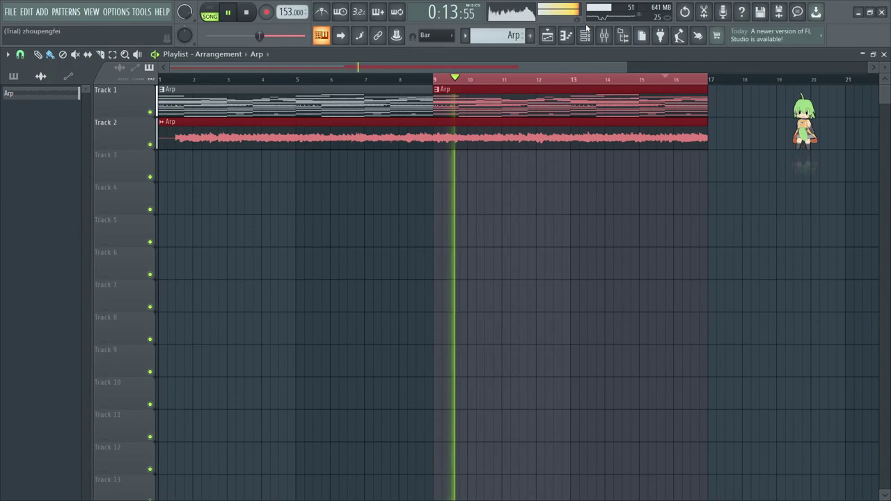
Step: Show the channel rack to review its channels up to the Sampler, and minimize the program window
click(586, 32)
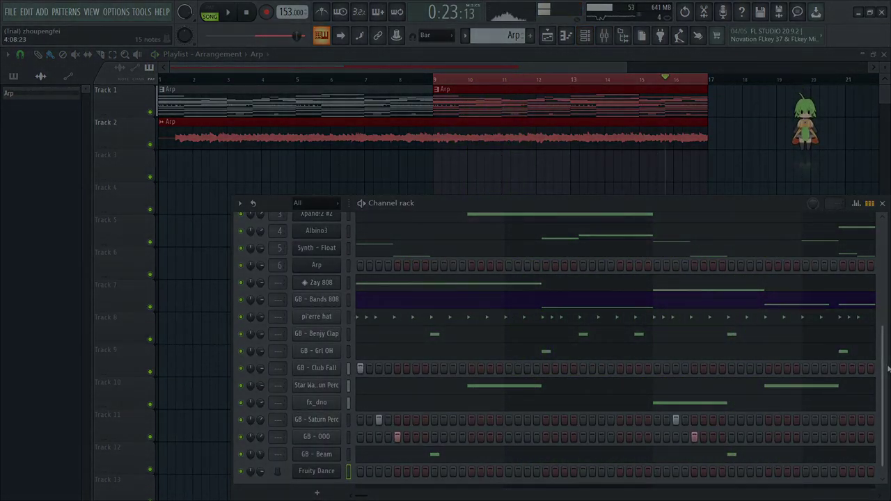
drag(888, 368, 889, 243)
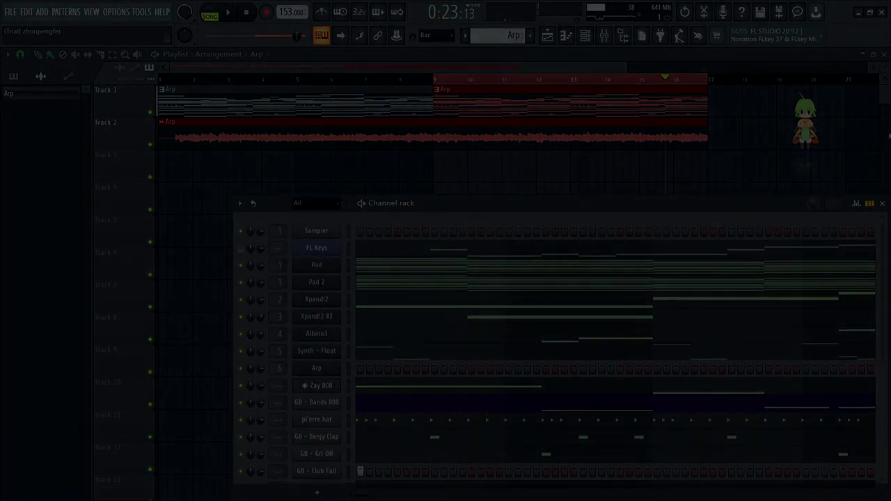
click(859, 14)
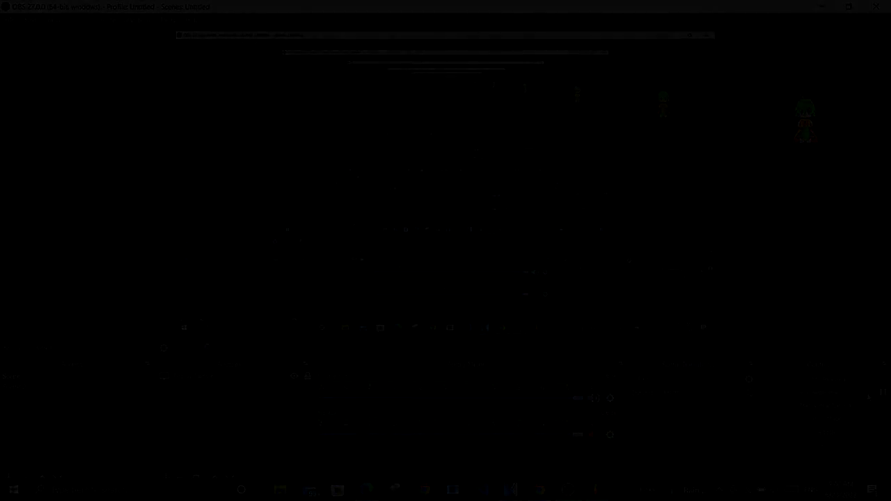